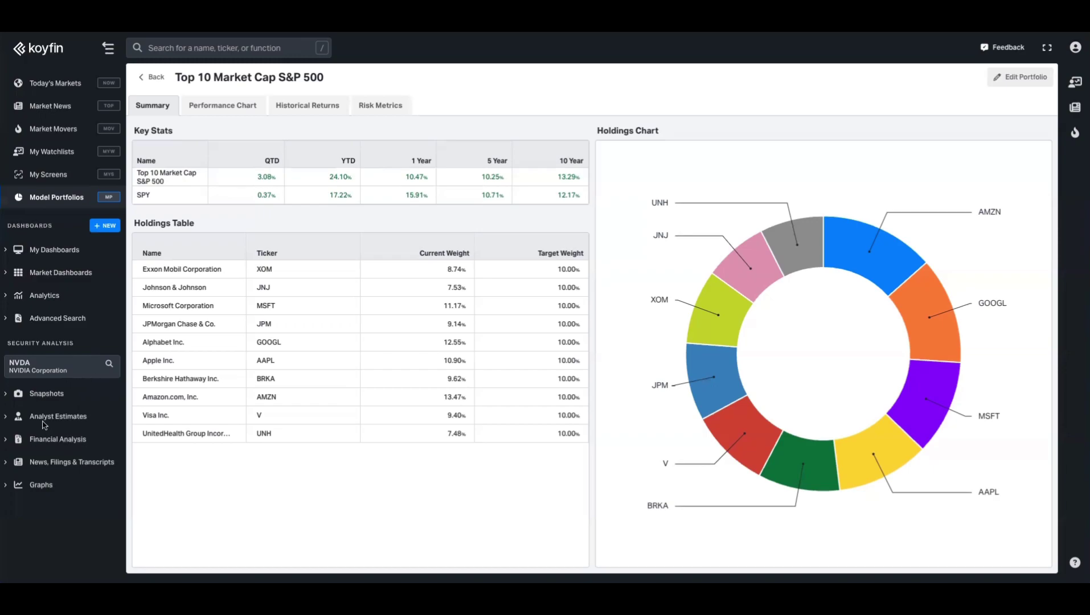
# Open the Actuals and Consensus page for NVIDIA and view the available year range options
pyautogui.click(100, 421)
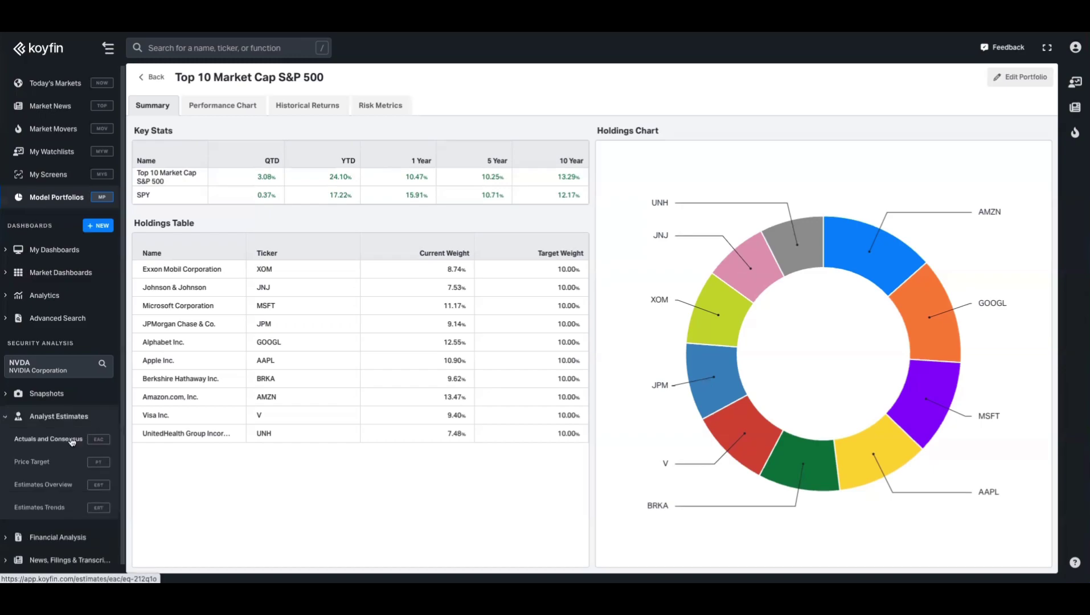
pyautogui.click(72, 440)
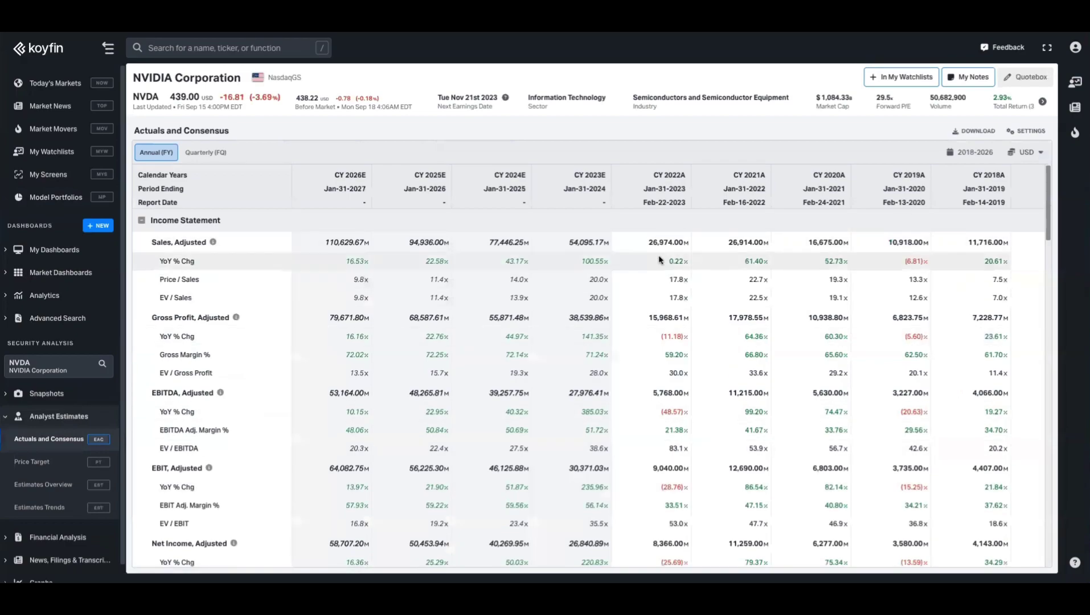
pyautogui.click(970, 153)
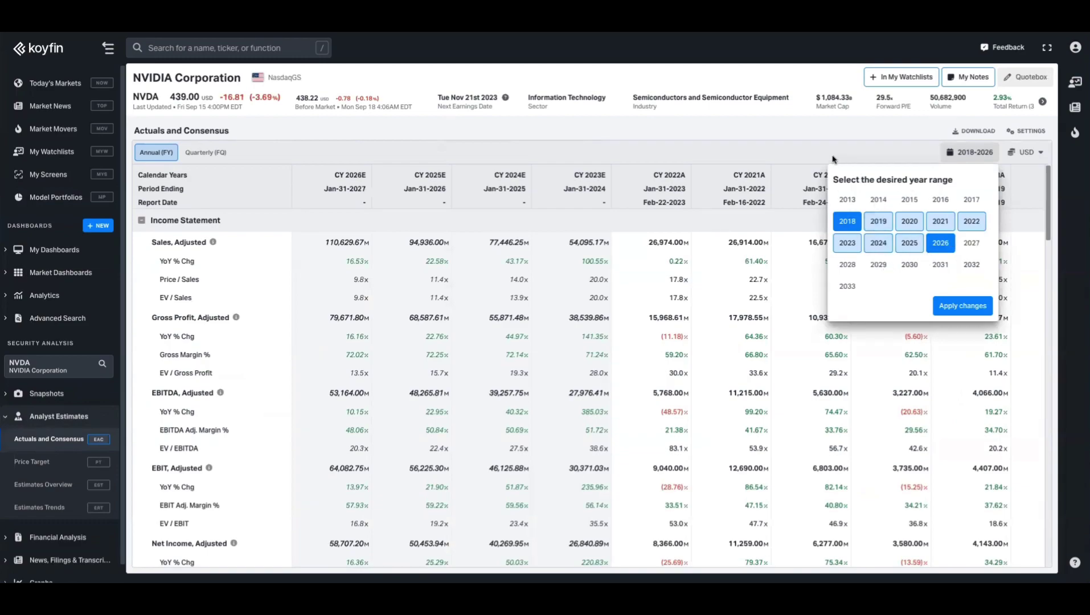
pyautogui.click(807, 239)
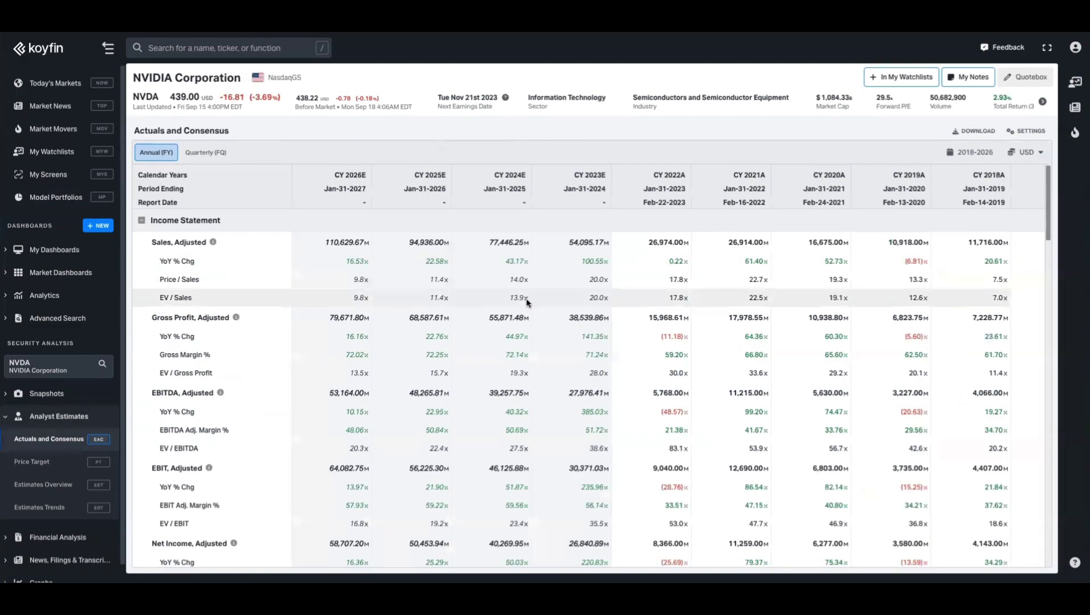
# Review NVIDIA's annual actuals and consensus table from the income statement down to the valuation metrics
pyautogui.scroll(-10, 529, 382)
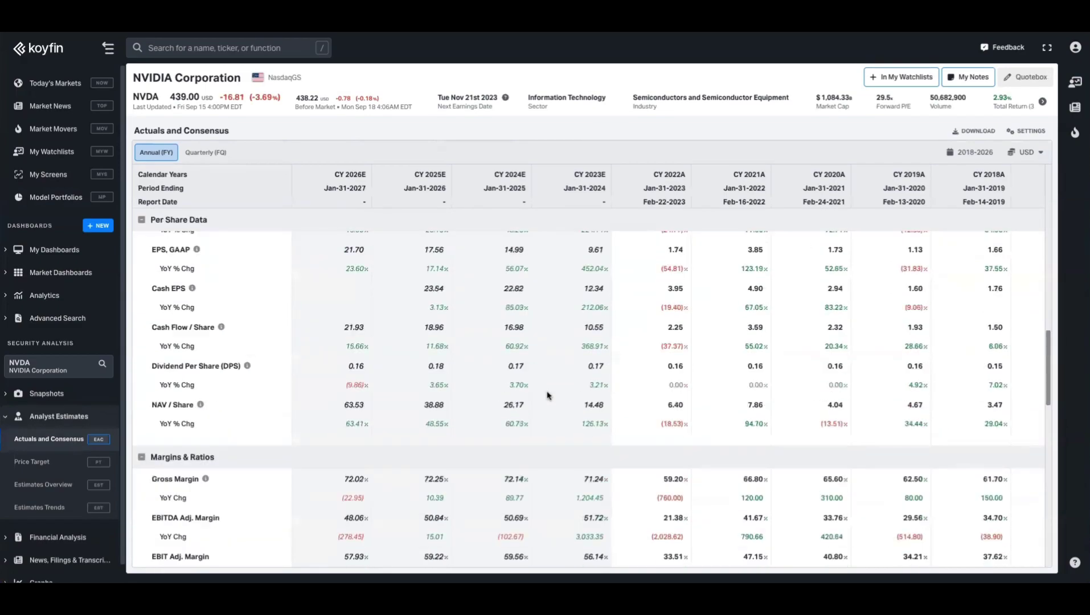
pyautogui.scroll(-5, 547, 394)
pyautogui.scroll(-5, 547, 395)
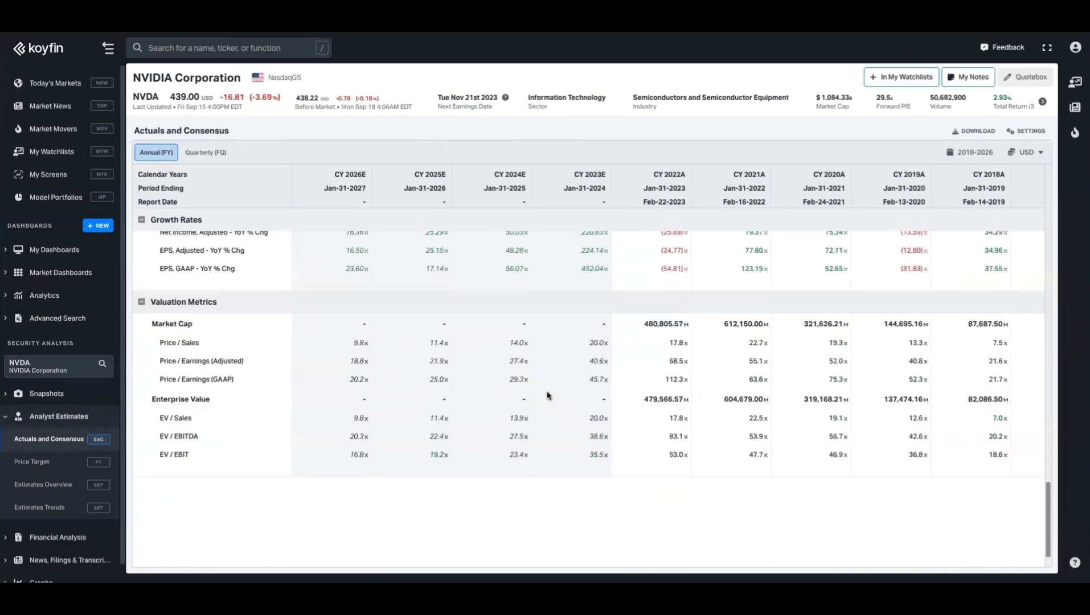
pyautogui.scroll(15, 547, 395)
pyautogui.scroll(5, 546, 393)
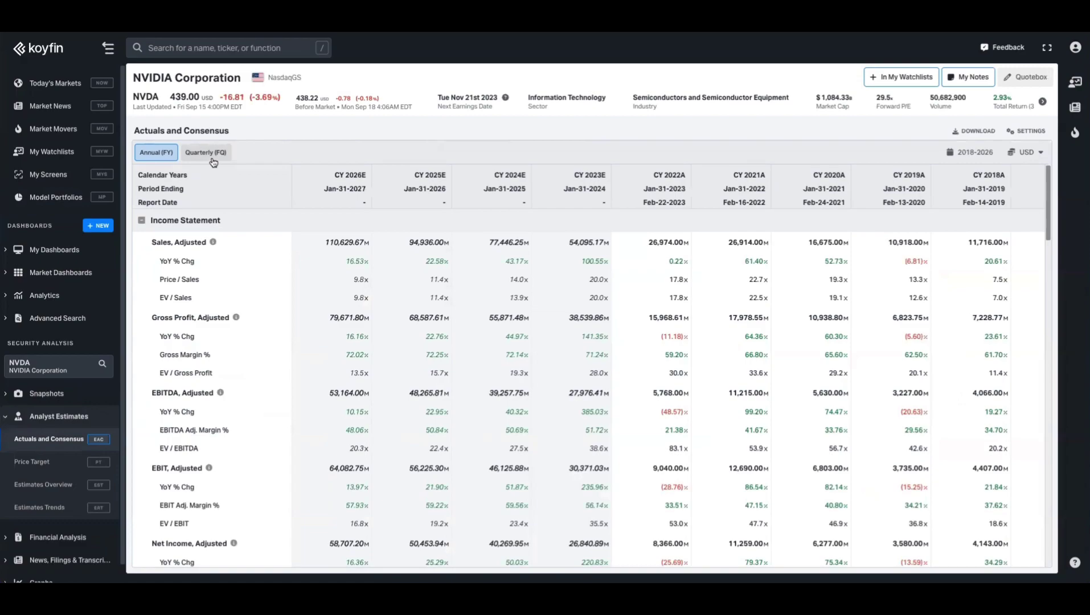
# View the quarterly actuals and consensus figures, and return the table to annual periods
pyautogui.click(213, 163)
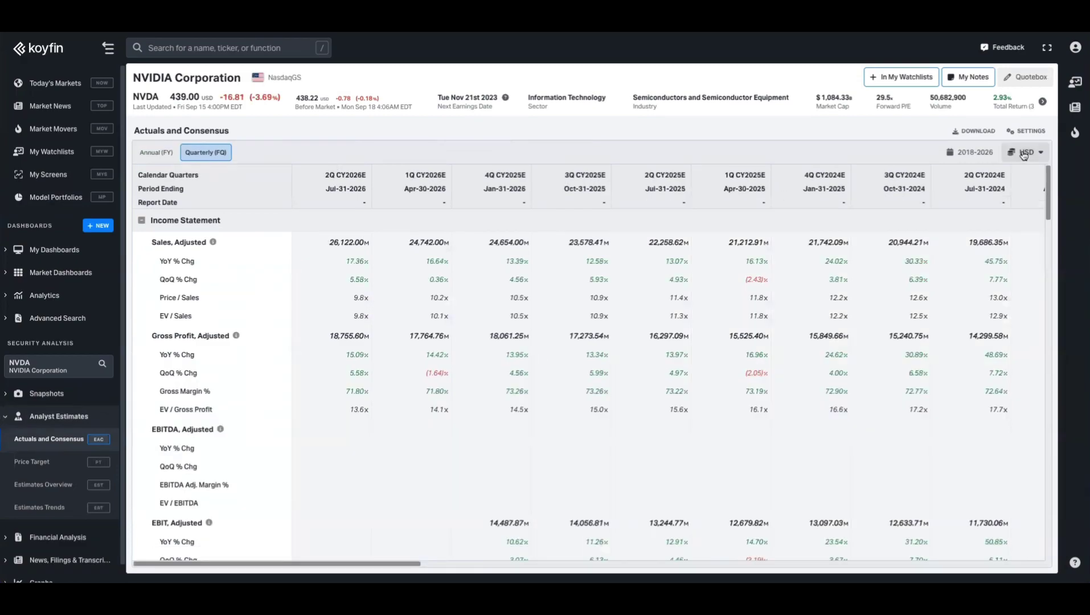
pyautogui.scroll(-5, 506, 445)
pyautogui.scroll(5, 506, 445)
pyautogui.click(156, 152)
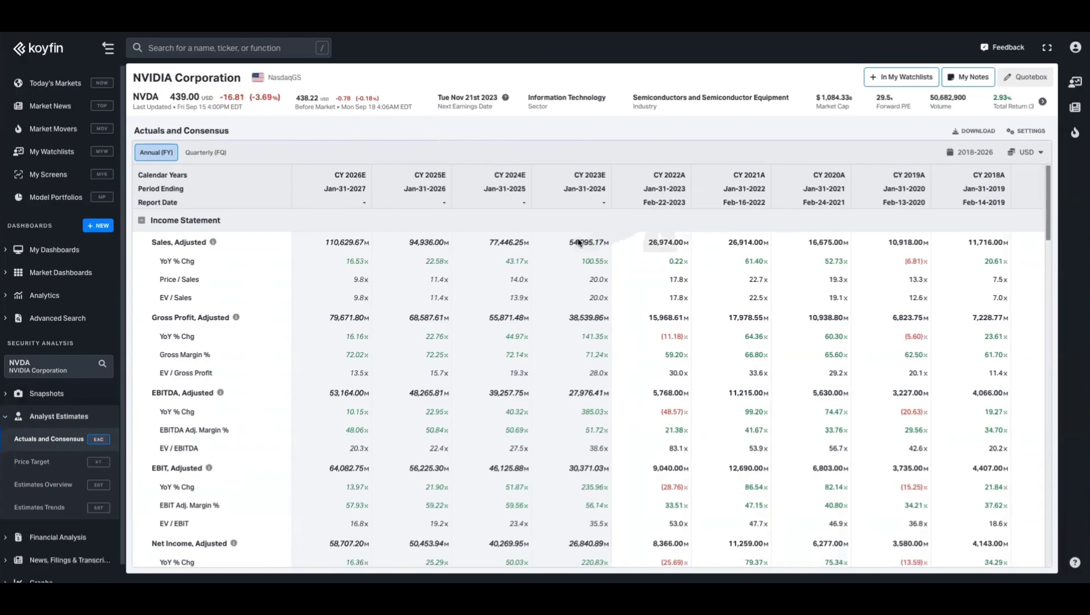
# Set the table's currency denomination to billions and review the estimates with Additional Estimate Data shown
pyautogui.click(1039, 136)
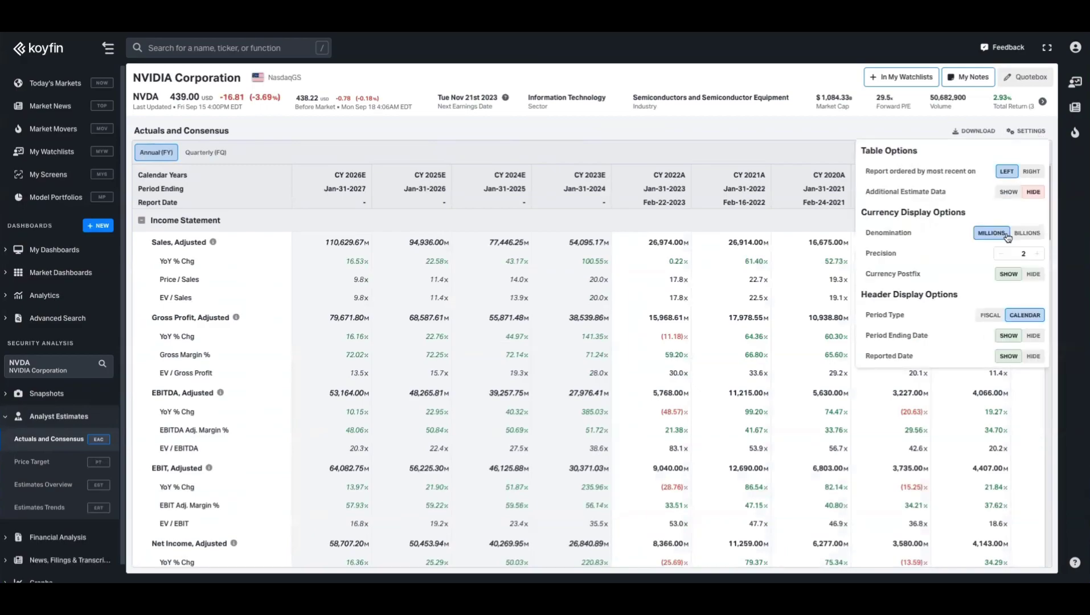
pyautogui.click(1027, 234)
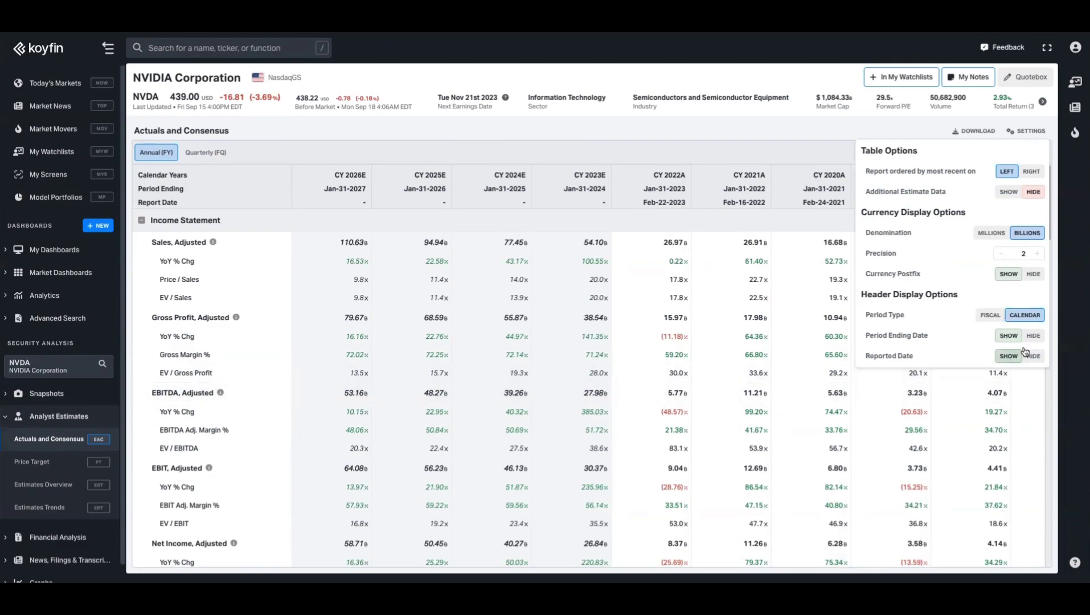
pyautogui.click(998, 194)
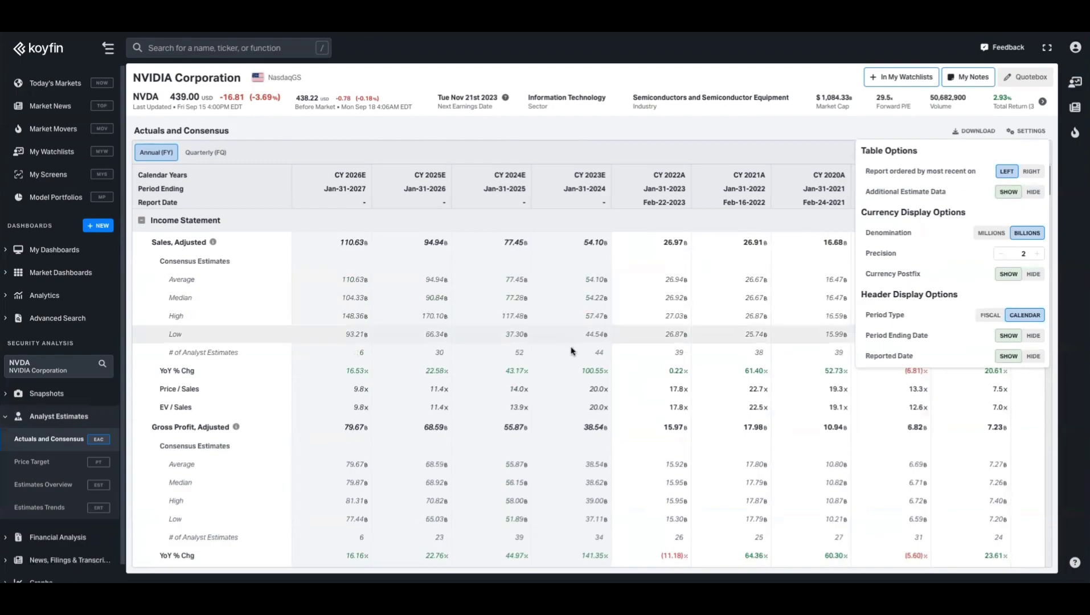
pyautogui.scroll(-10, 577, 349)
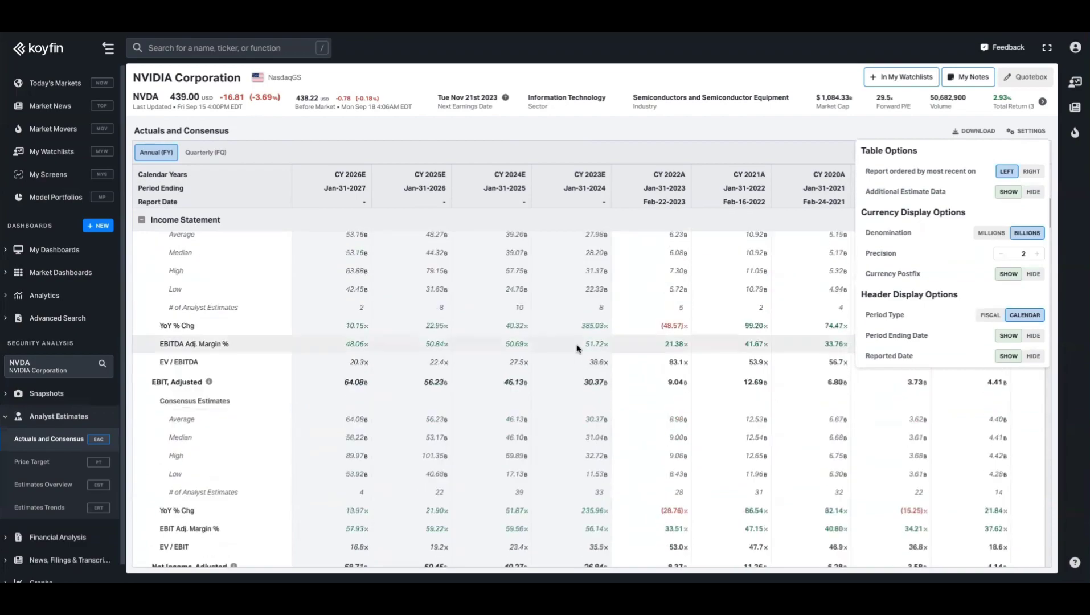
pyautogui.click(579, 165)
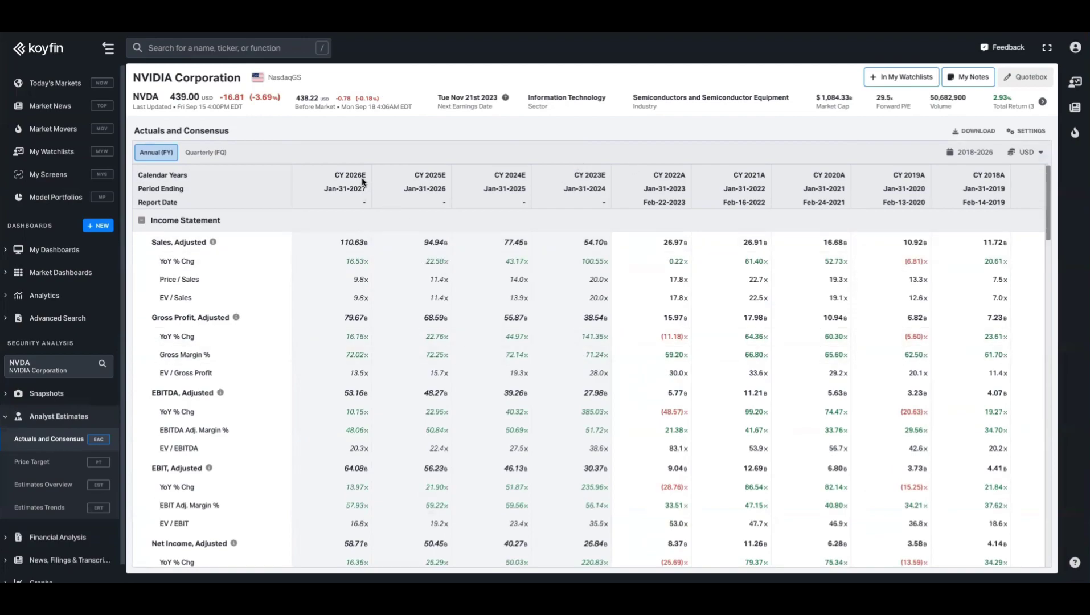
# Examine NVIDIA's historical price targets and analyst ratings on the Price Target page, and open the Estimates Overview
pyautogui.click(51, 466)
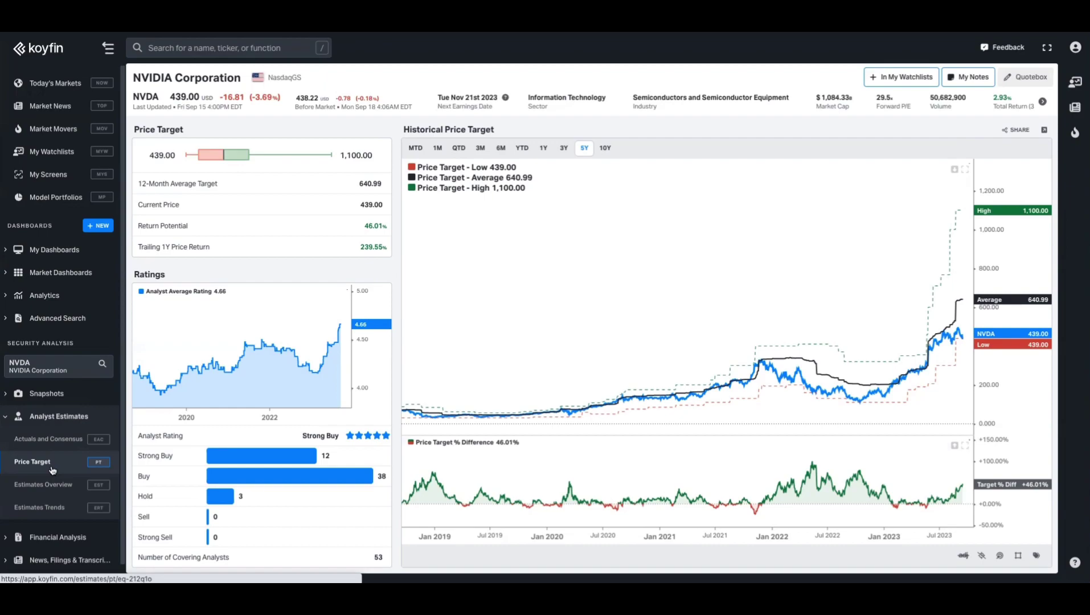
pyautogui.moveTo(970, 215)
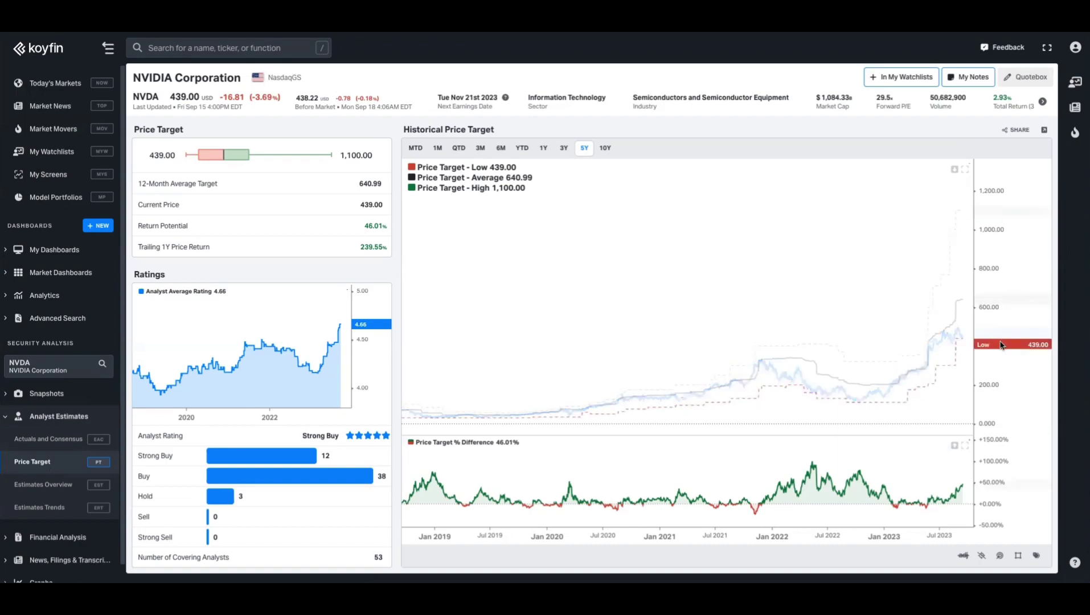
pyautogui.moveTo(960, 337)
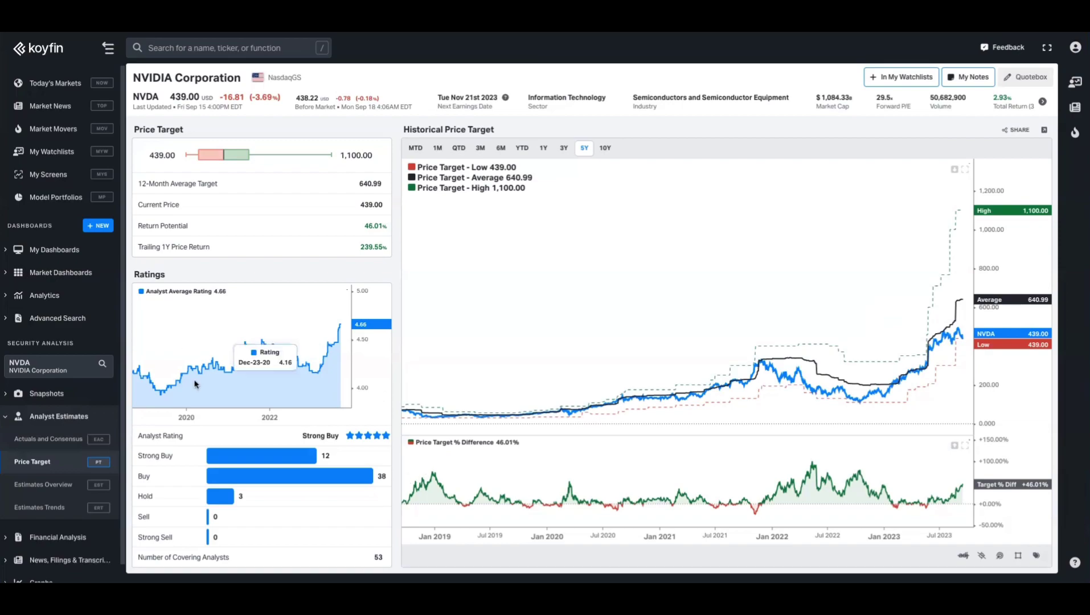
pyautogui.moveTo(206, 377)
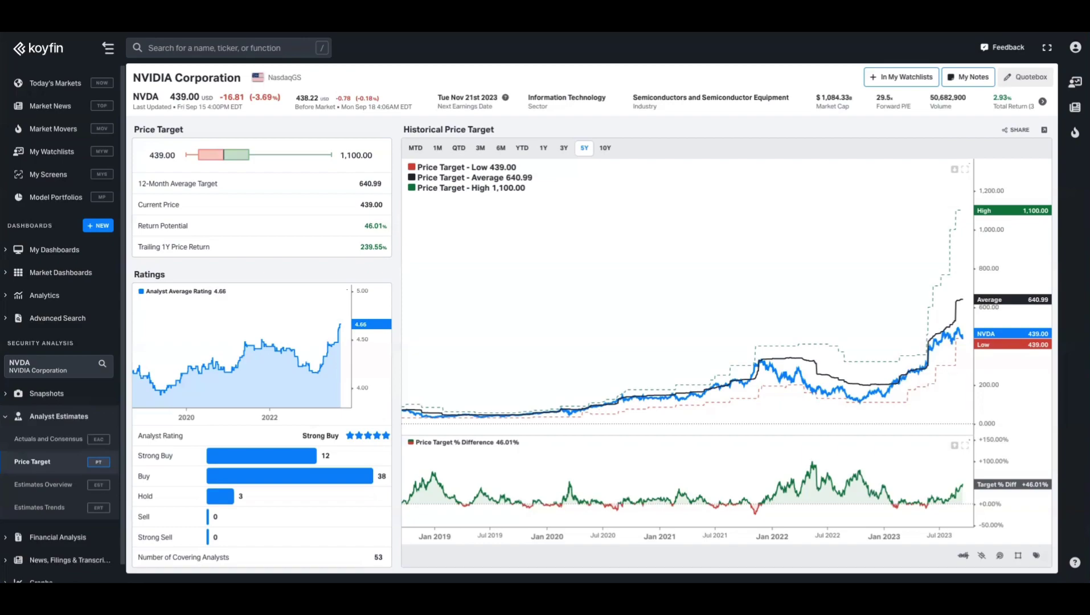
pyautogui.click(61, 483)
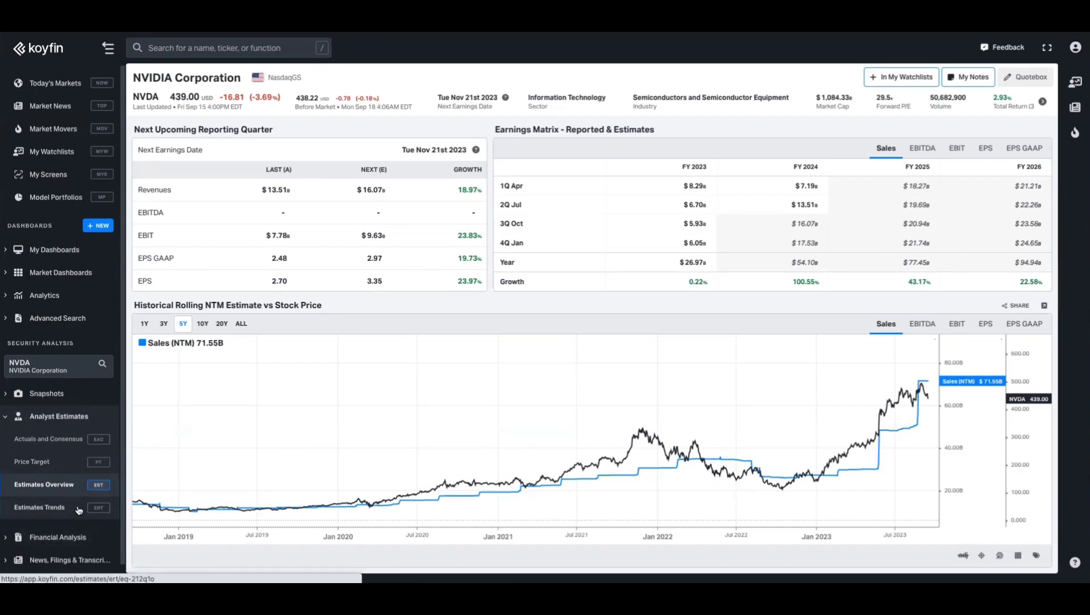
# Open Estimates Trends, view the estimates breakdown in full, and set its fiscal period to Years
pyautogui.click(40, 507)
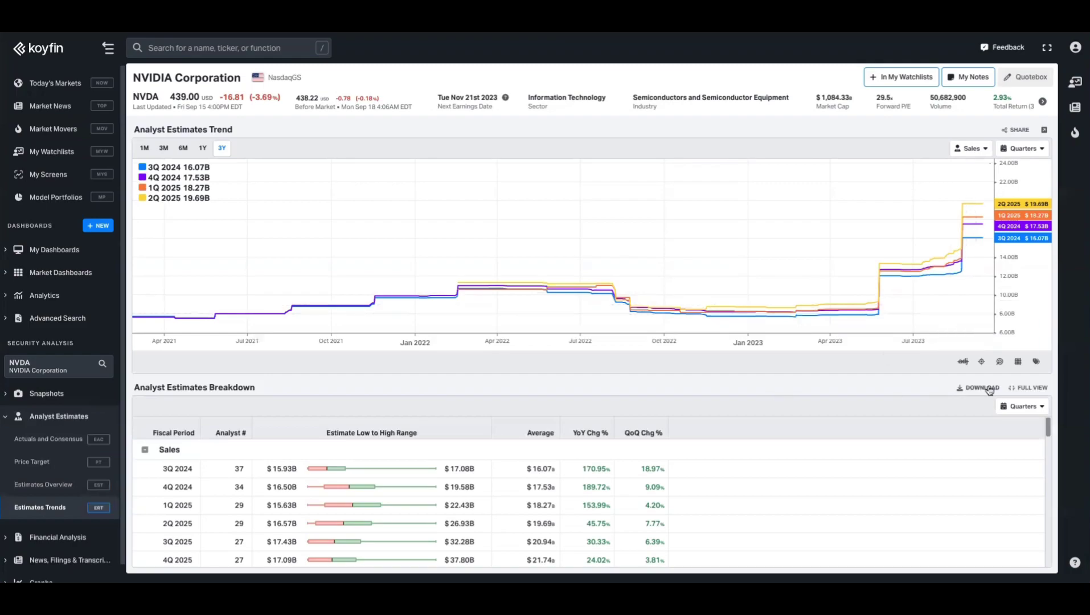
pyautogui.click(1023, 388)
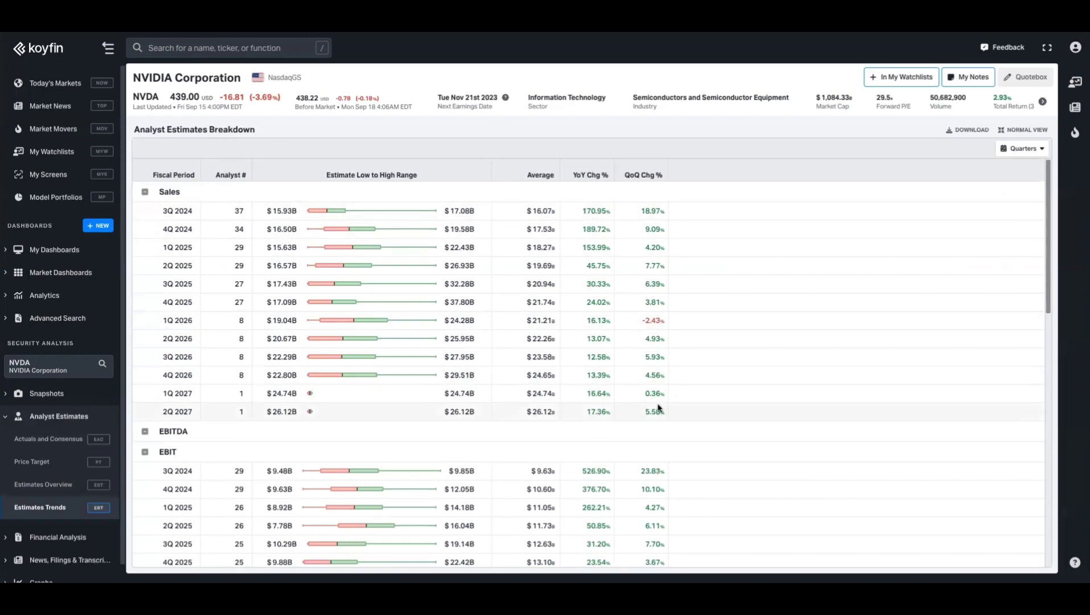
pyautogui.click(1028, 149)
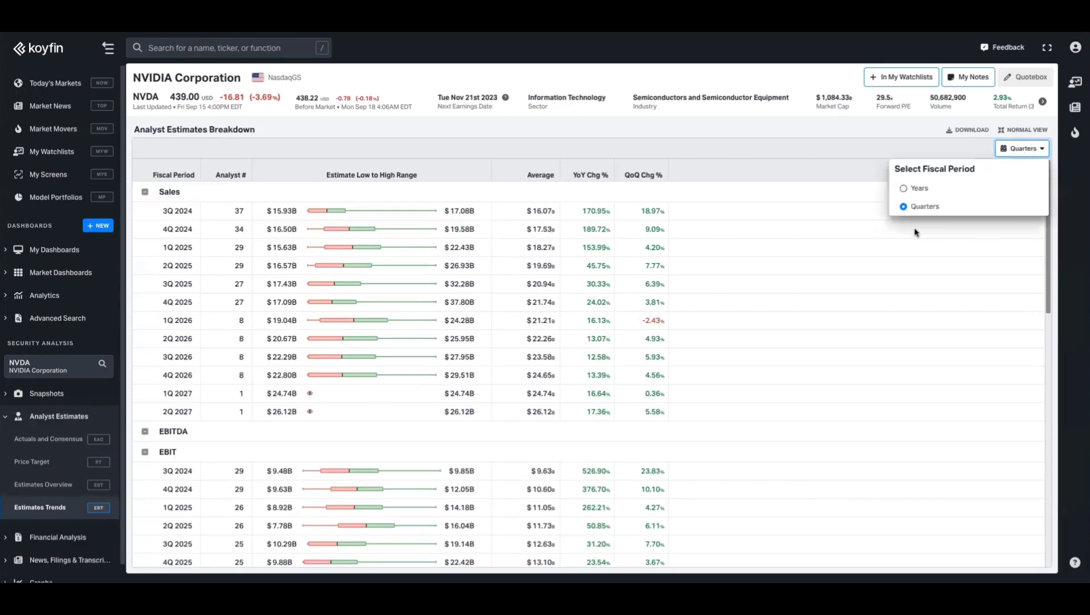
pyautogui.click(948, 192)
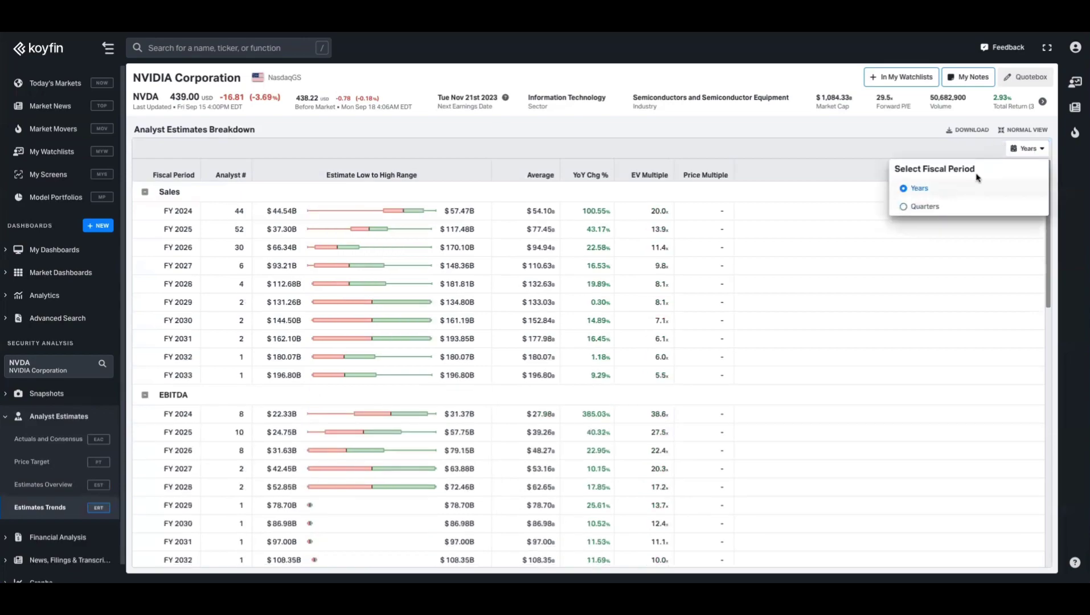
pyautogui.click(1022, 130)
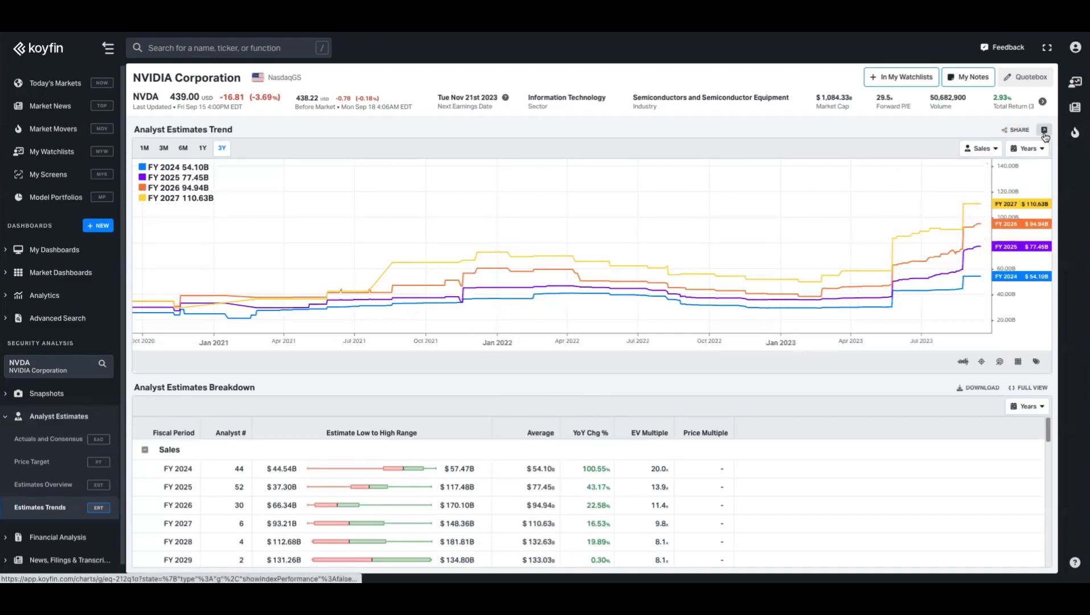
# Open the yearly sales estimates trend as a historical graph and extend its range back to May 22 2020
pyautogui.click(1044, 131)
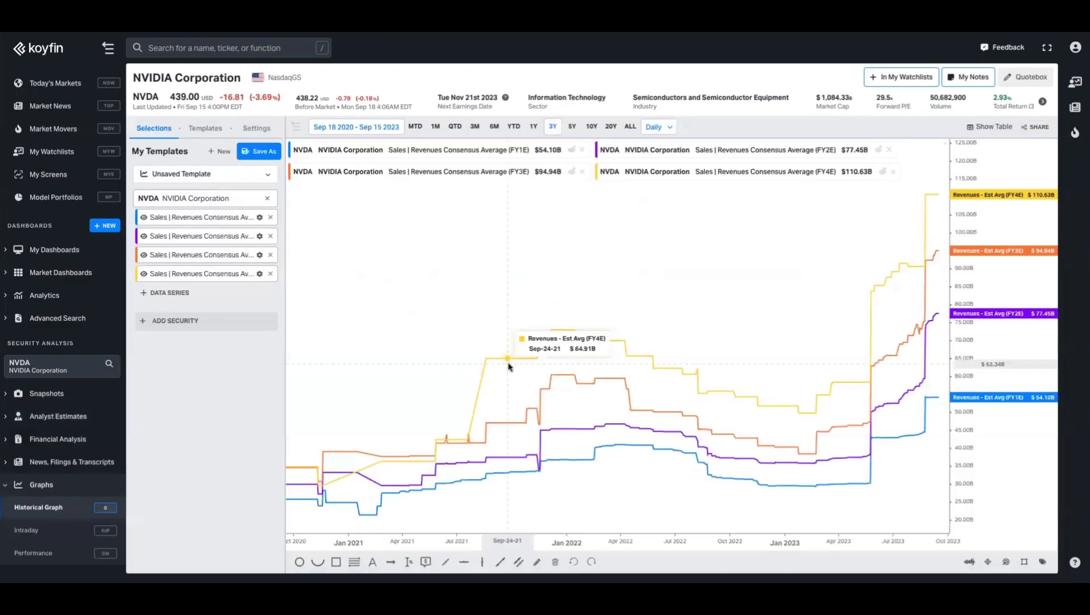
pyautogui.scroll(-2, 663, 308)
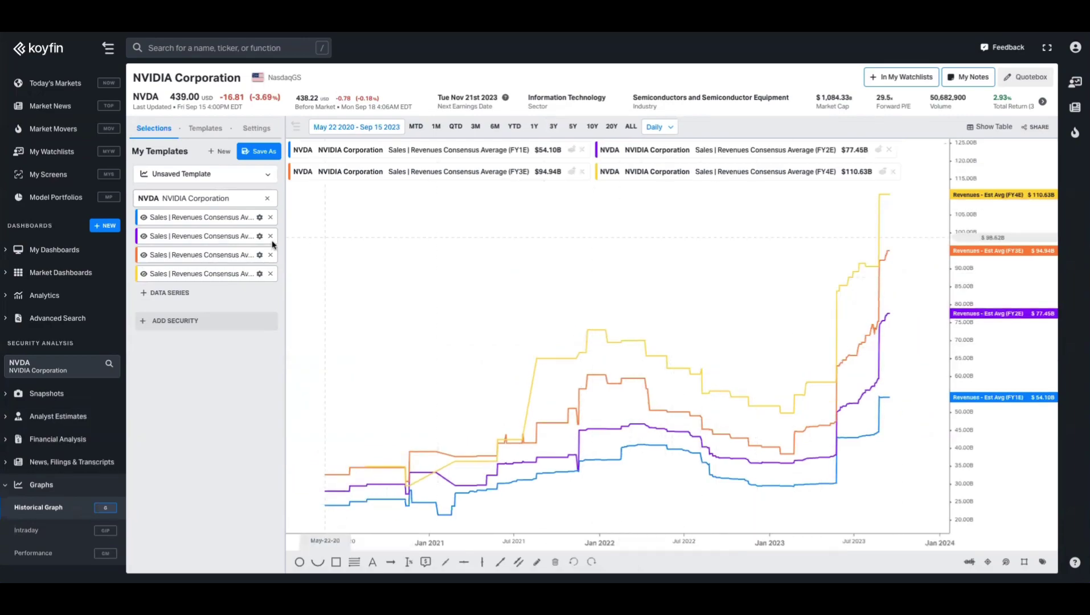
# Try the area chart type on the FY2E sales consensus series, restore the line, and inspect its estimate period and styling options
pyautogui.click(259, 236)
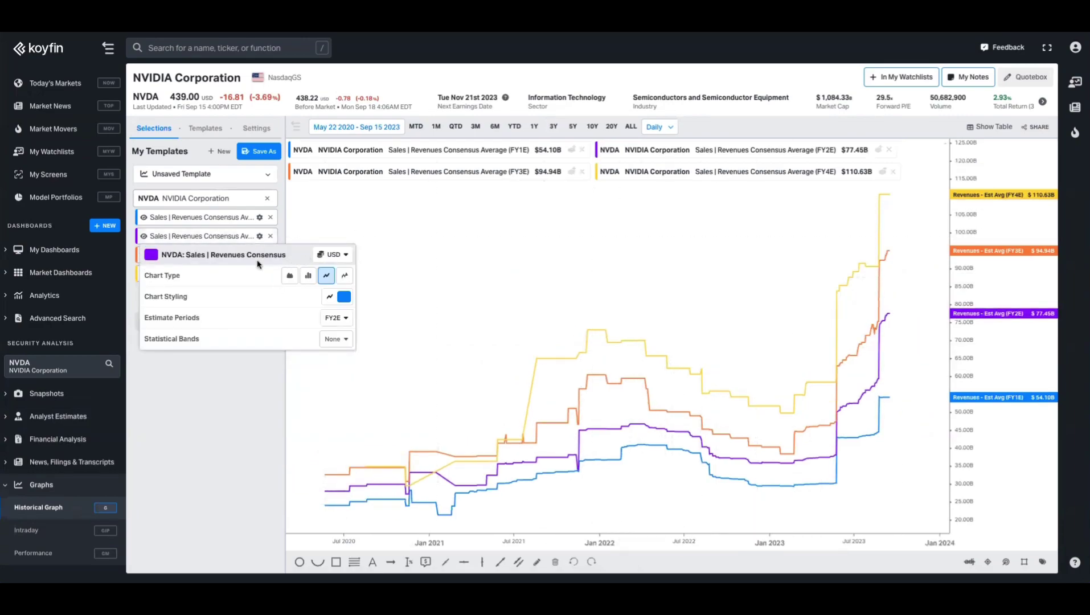
pyautogui.click(289, 275)
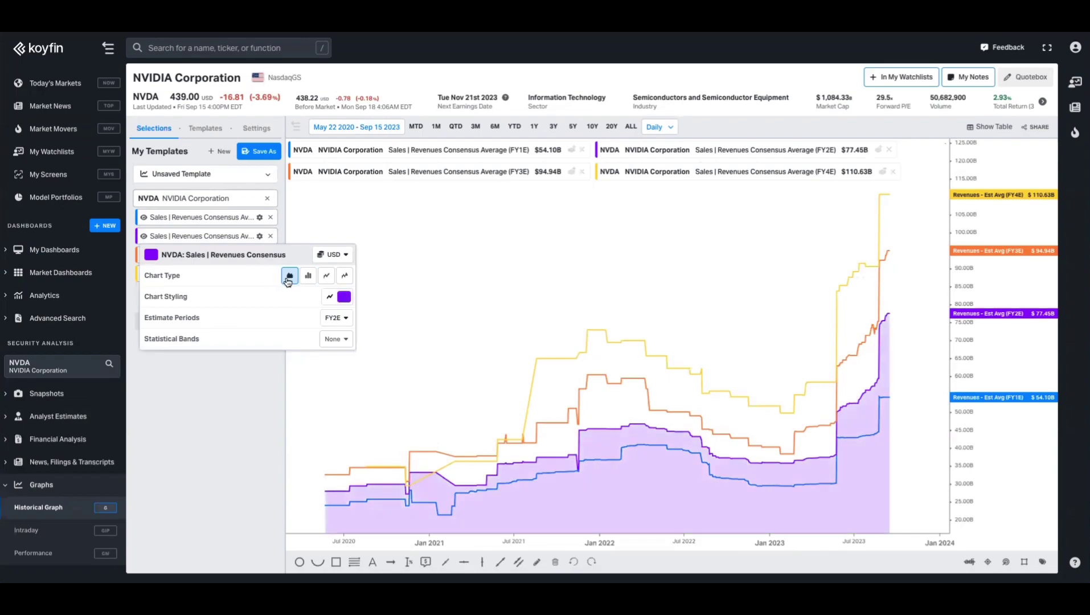
pyautogui.click(326, 276)
pyautogui.click(338, 321)
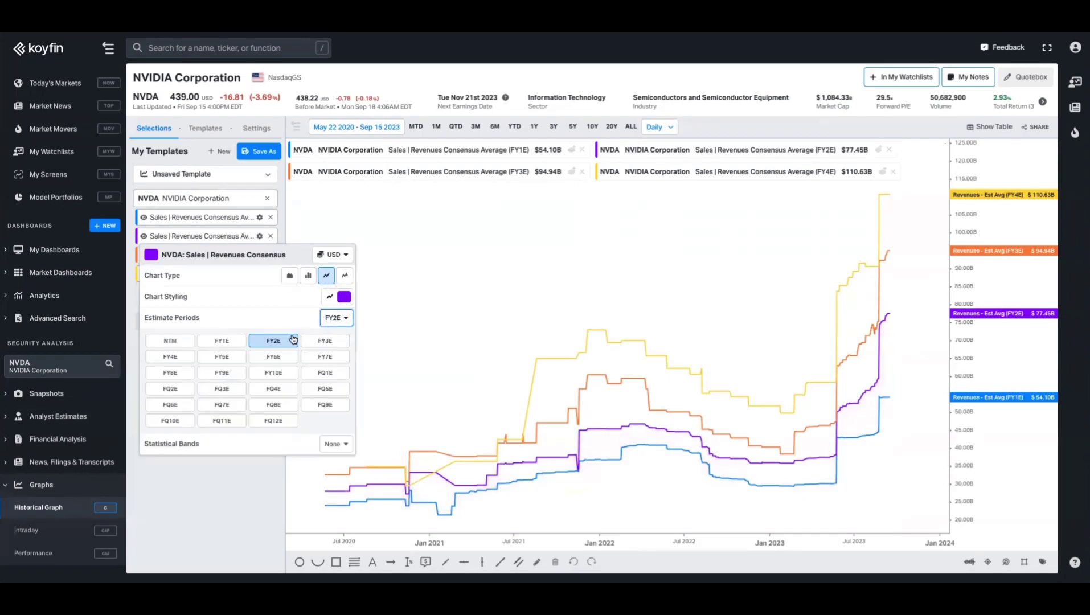
pyautogui.click(335, 299)
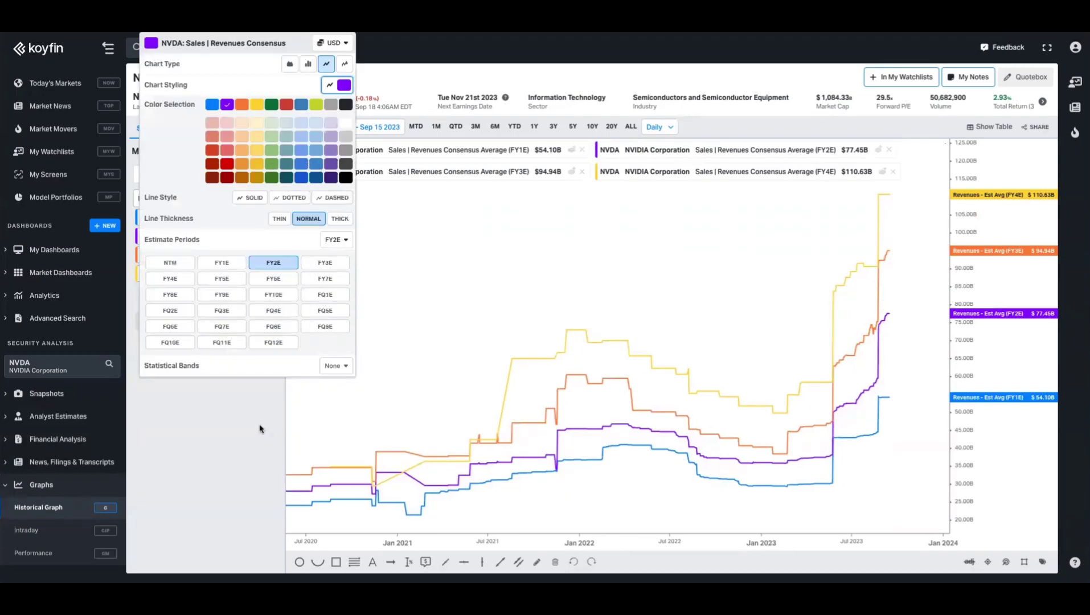
pyautogui.click(238, 417)
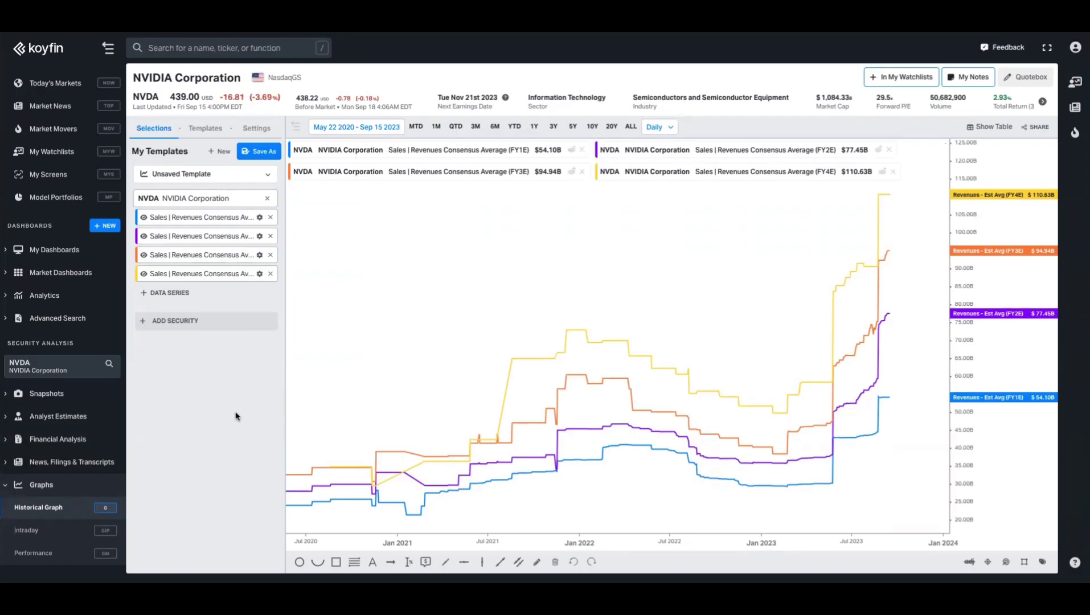
# Open NVIDIA's Historical Graph with the Price & Volume template and remove its preset data series
pyautogui.click(80, 417)
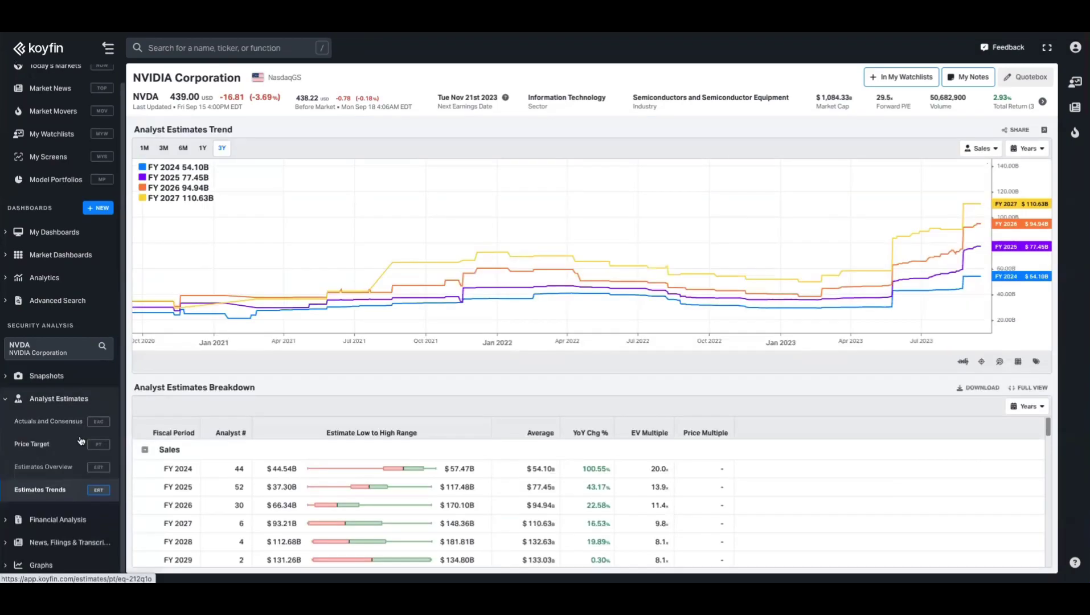
pyautogui.click(60, 565)
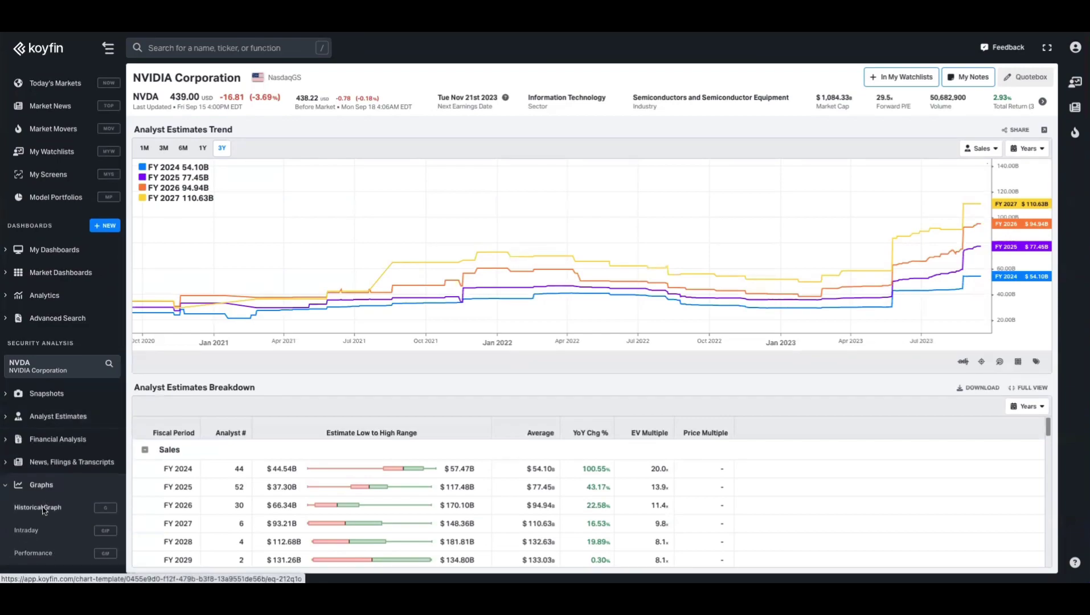
pyautogui.click(46, 507)
pyautogui.click(270, 218)
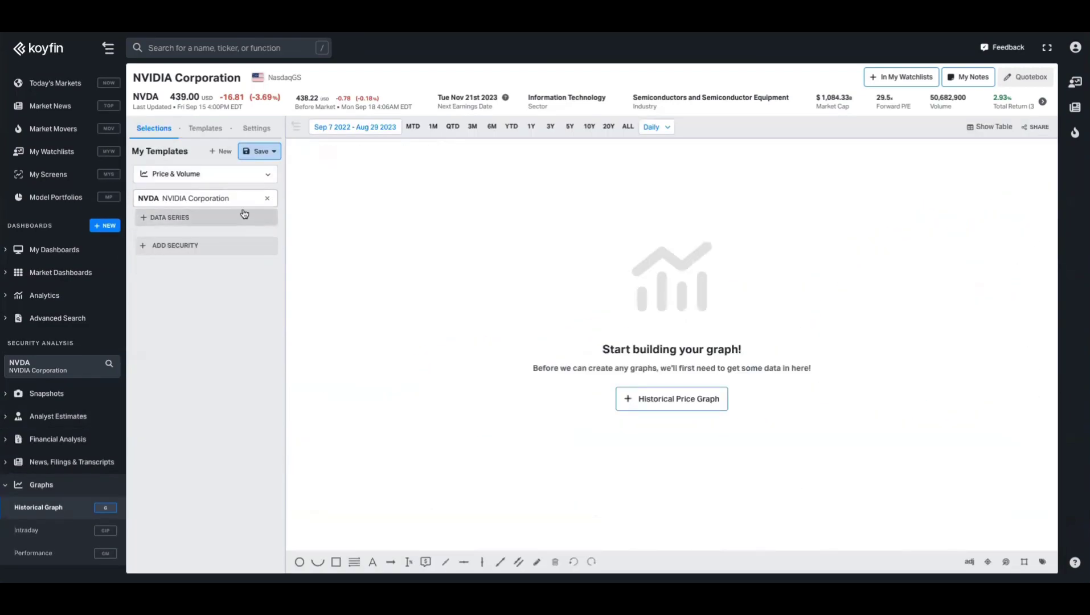
# Browse the Analyst Estimates data series available for graphing, including the Forward Estimates selections
pyautogui.click(236, 218)
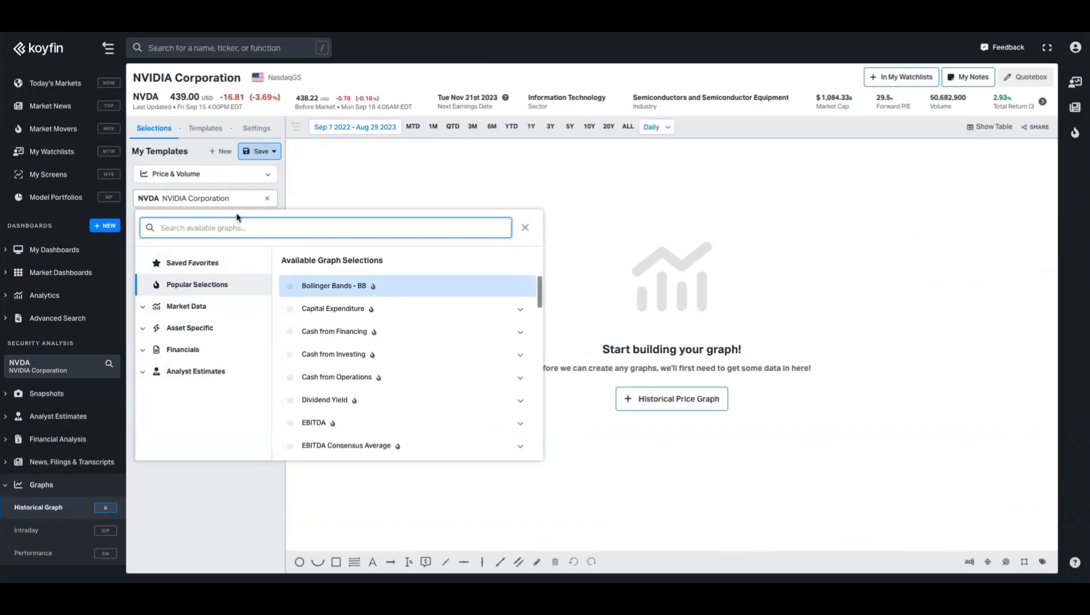
pyautogui.click(239, 379)
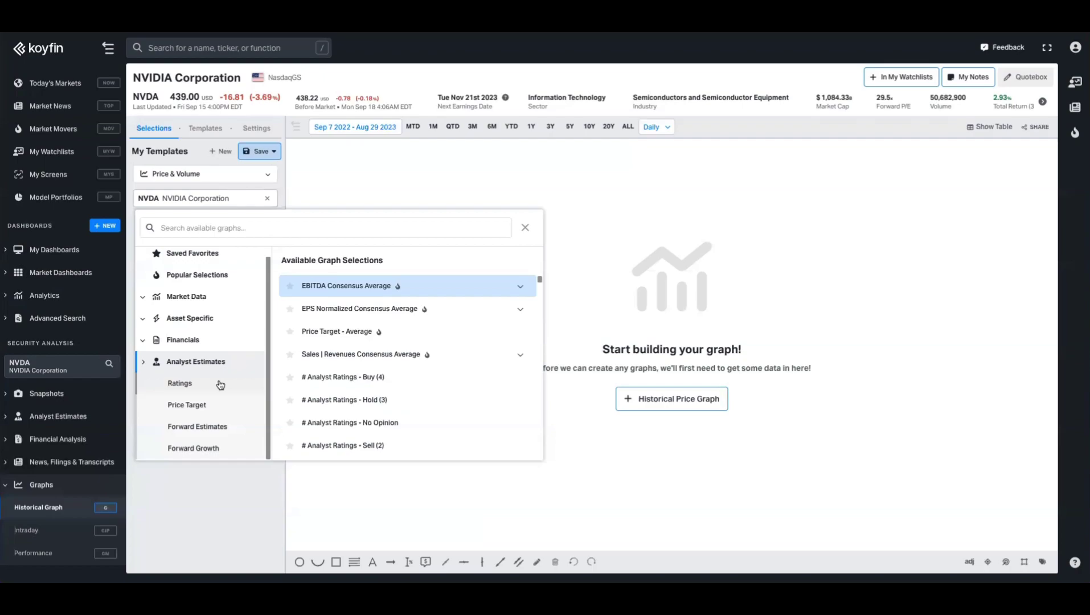
pyautogui.click(236, 428)
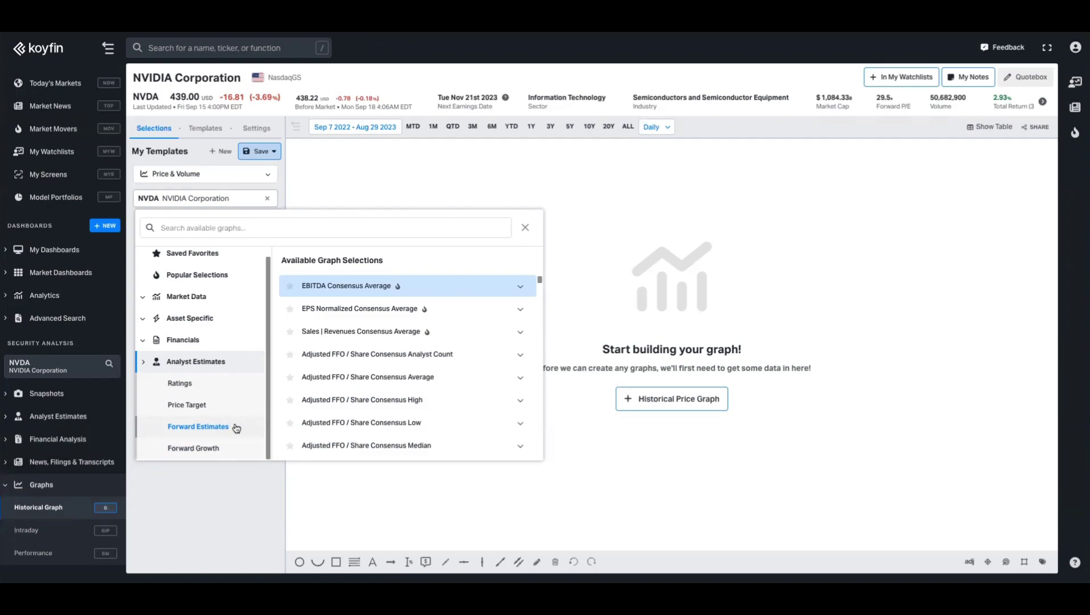
pyautogui.scroll(-5, 380, 393)
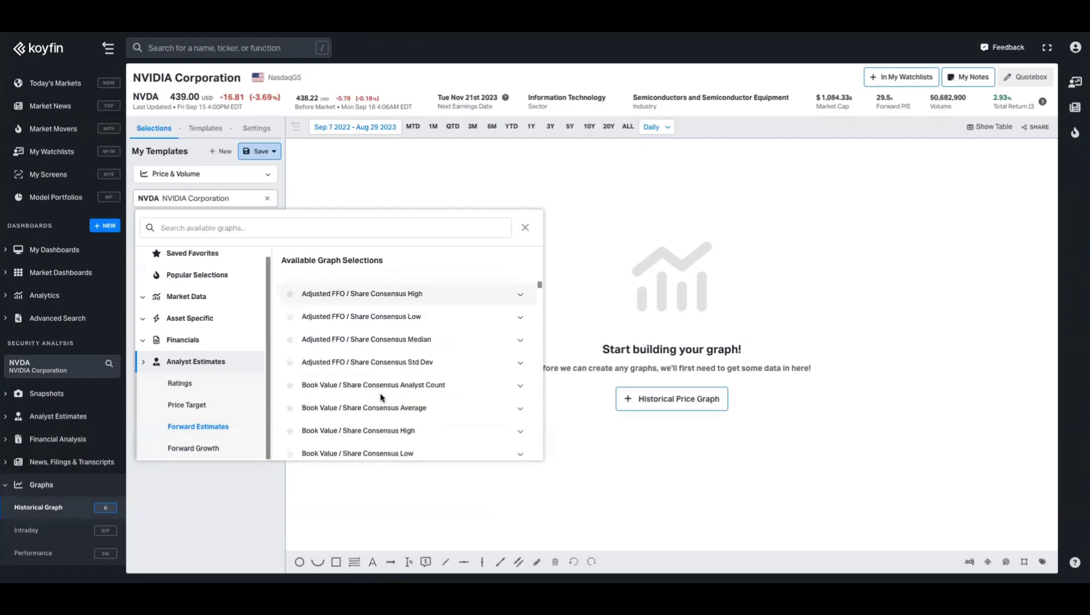
pyautogui.scroll(-4, 380, 397)
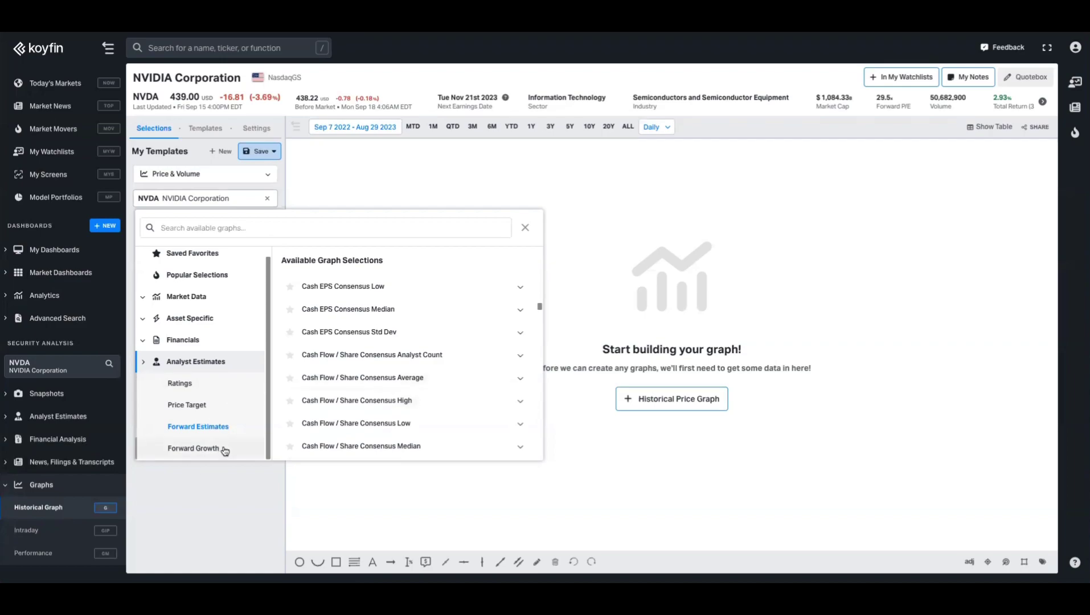
# Add the Price Target - Average analyst estimates series to the empty NVIDIA graph
pyautogui.click(219, 223)
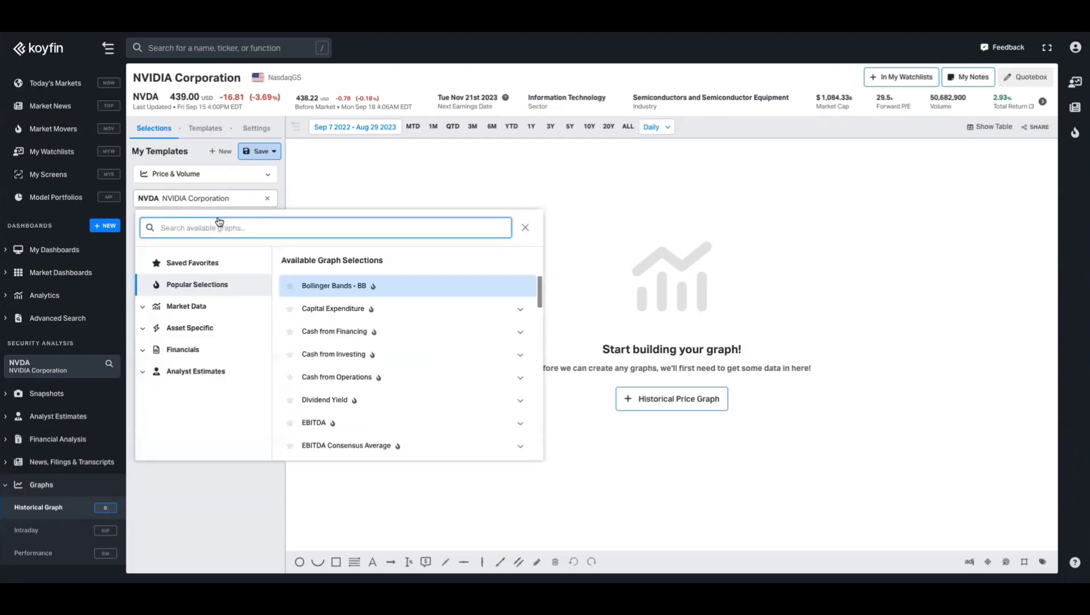
pyautogui.click(175, 369)
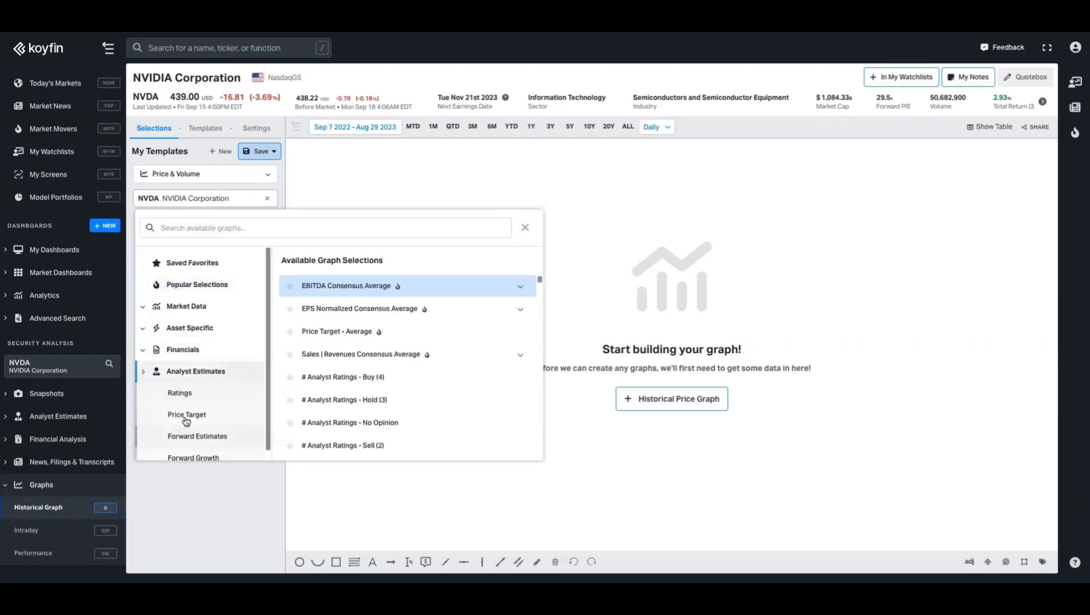
pyautogui.click(186, 416)
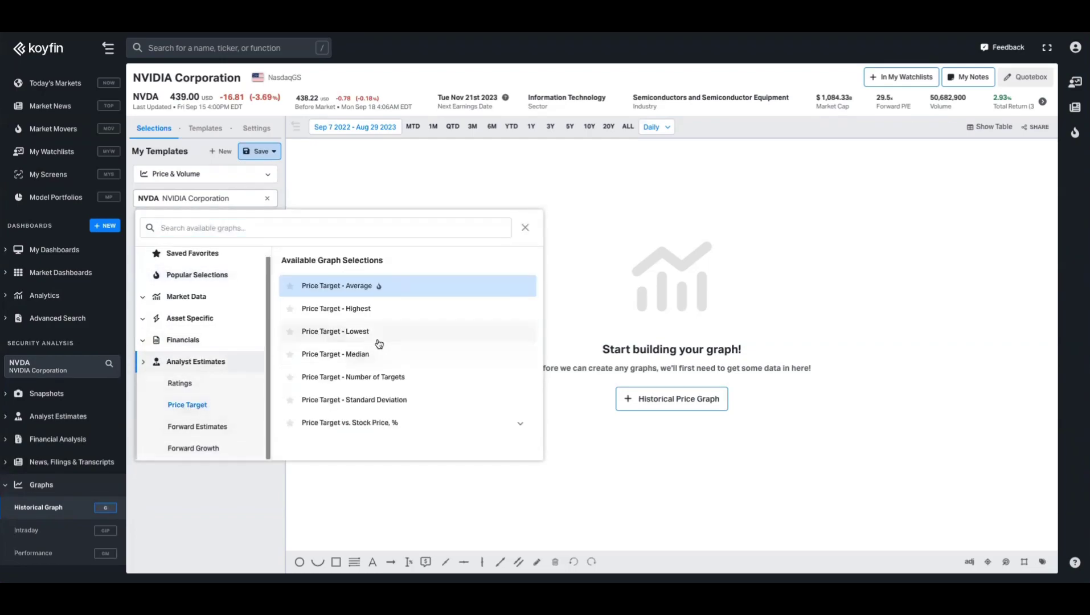
pyautogui.click(370, 284)
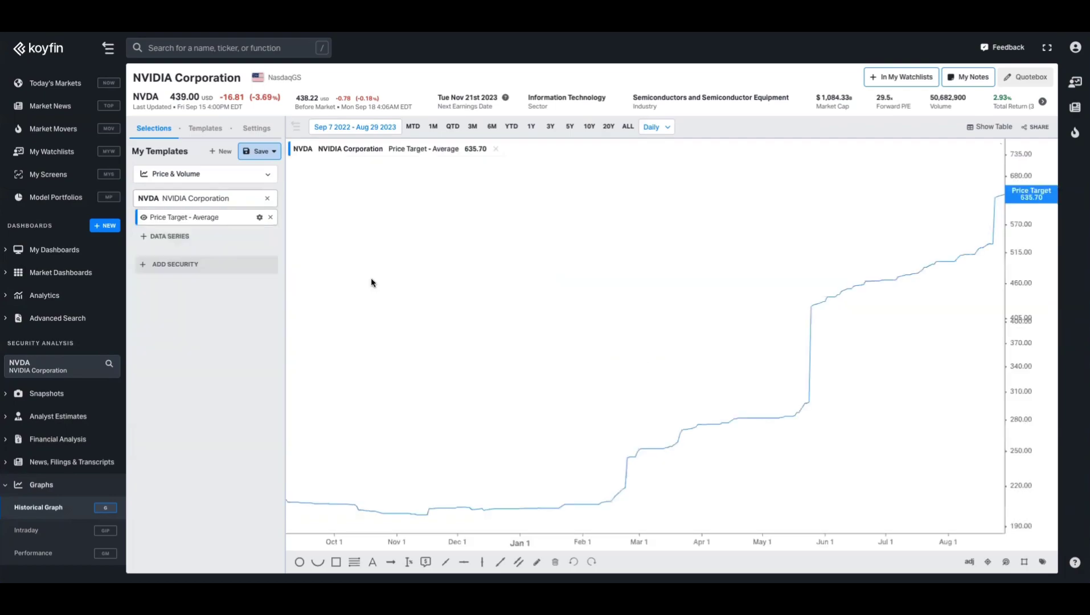
# Add the Average Analyst Ratings (1-5) series as a filled area and overlay NVIDIA's historical price line on the price target
pyautogui.click(225, 236)
pyautogui.click(202, 389)
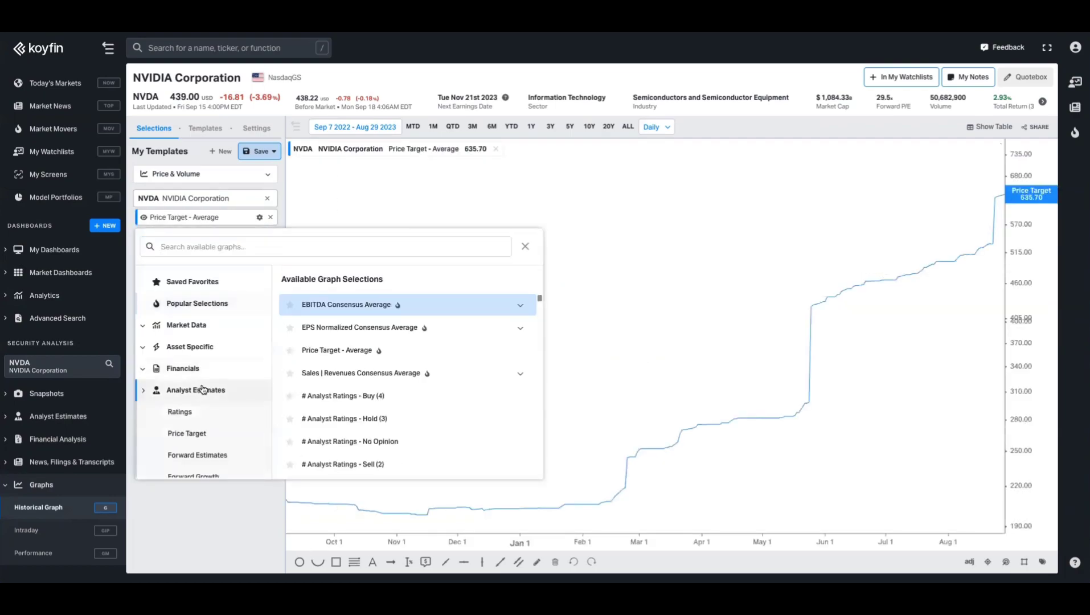
pyautogui.click(207, 405)
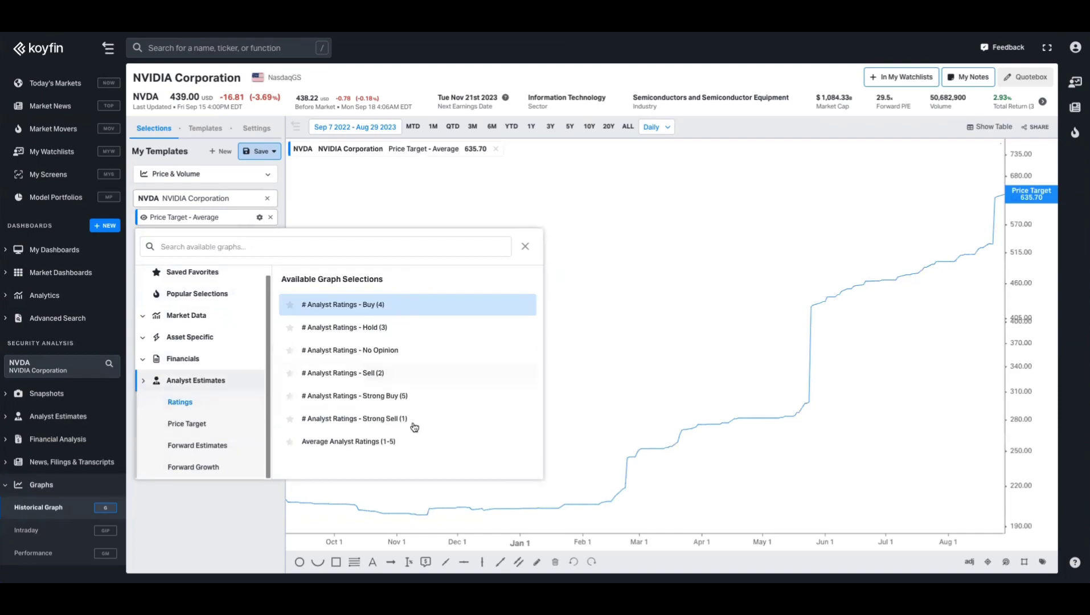
pyautogui.click(393, 443)
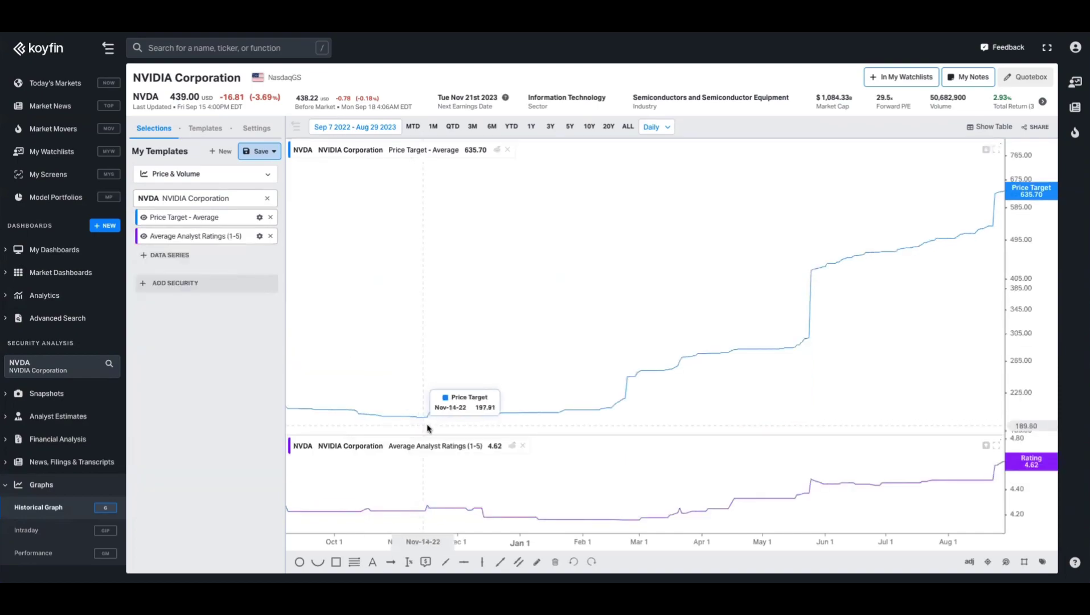
pyautogui.click(291, 272)
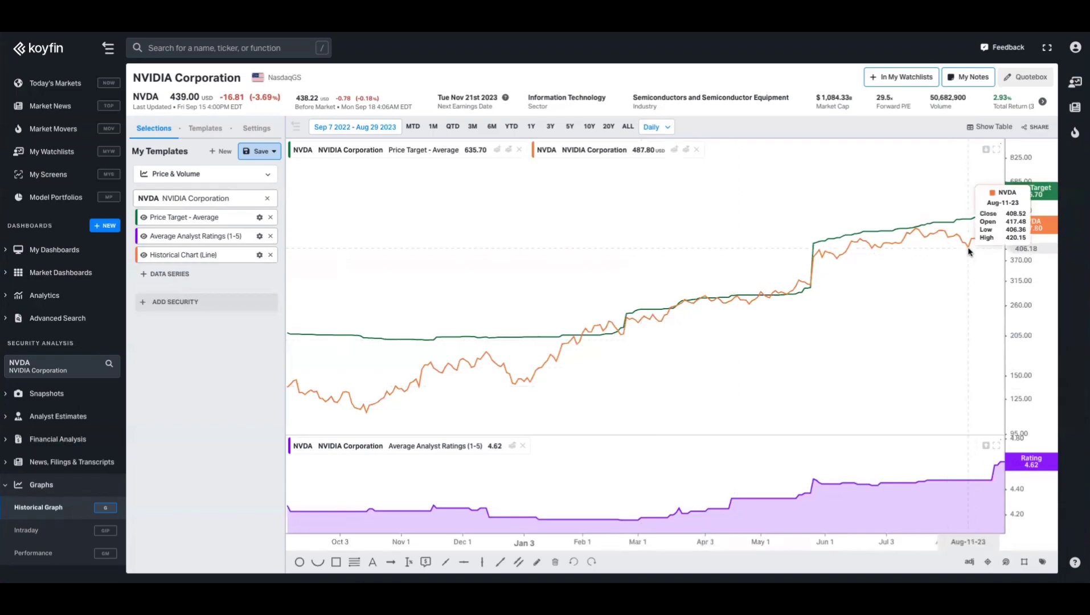
pyautogui.moveTo(1028, 197)
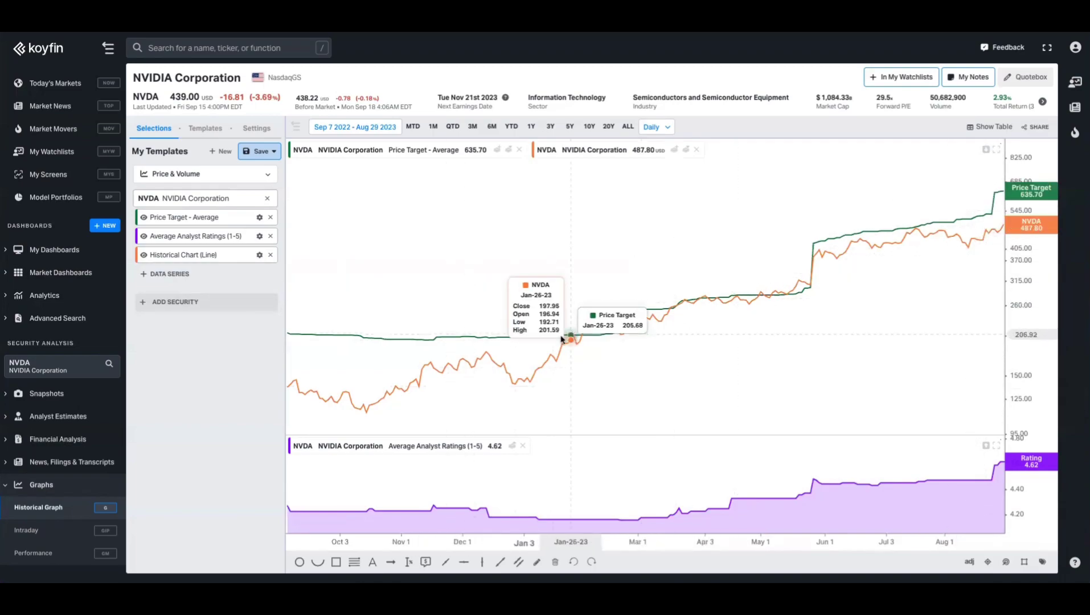
# Add the Price Target vs. Stock Price, % series to the graph, using the Average version
pyautogui.click(185, 275)
pyautogui.click(214, 426)
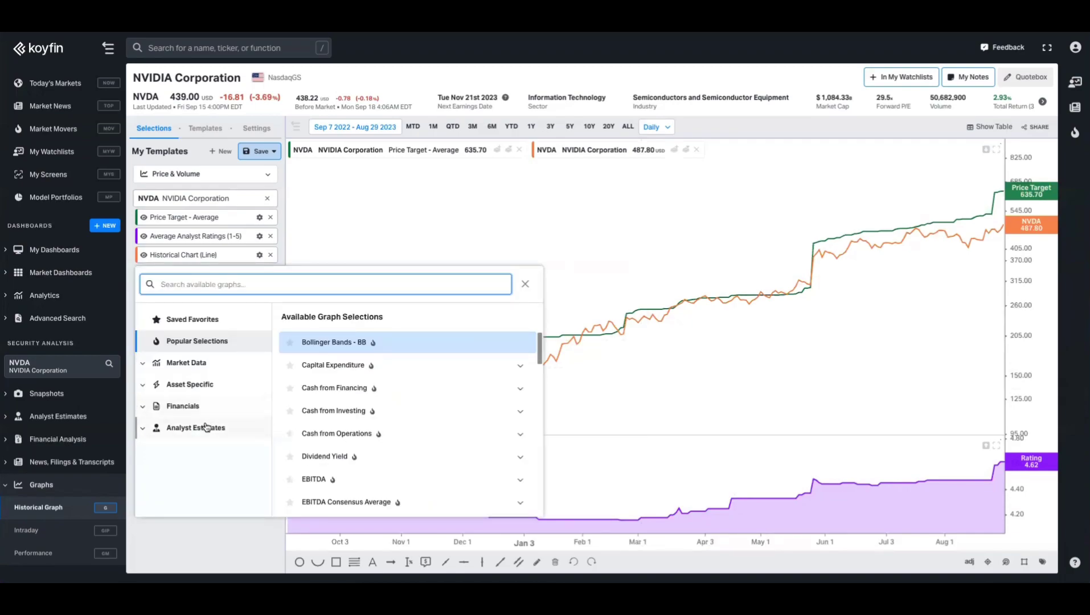
pyautogui.scroll(-1, 228, 421)
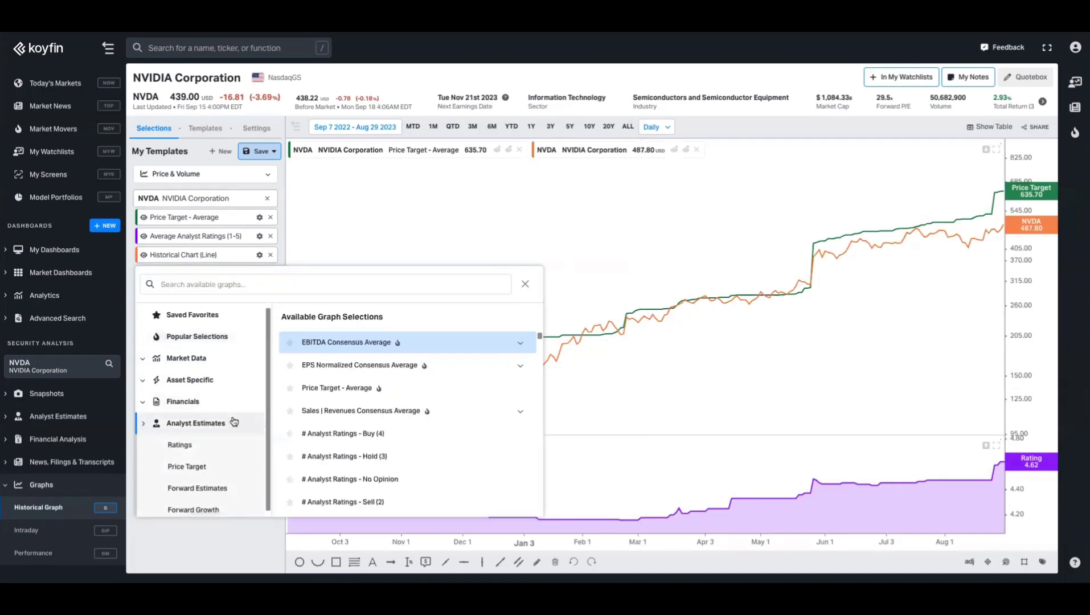
pyautogui.click(197, 460)
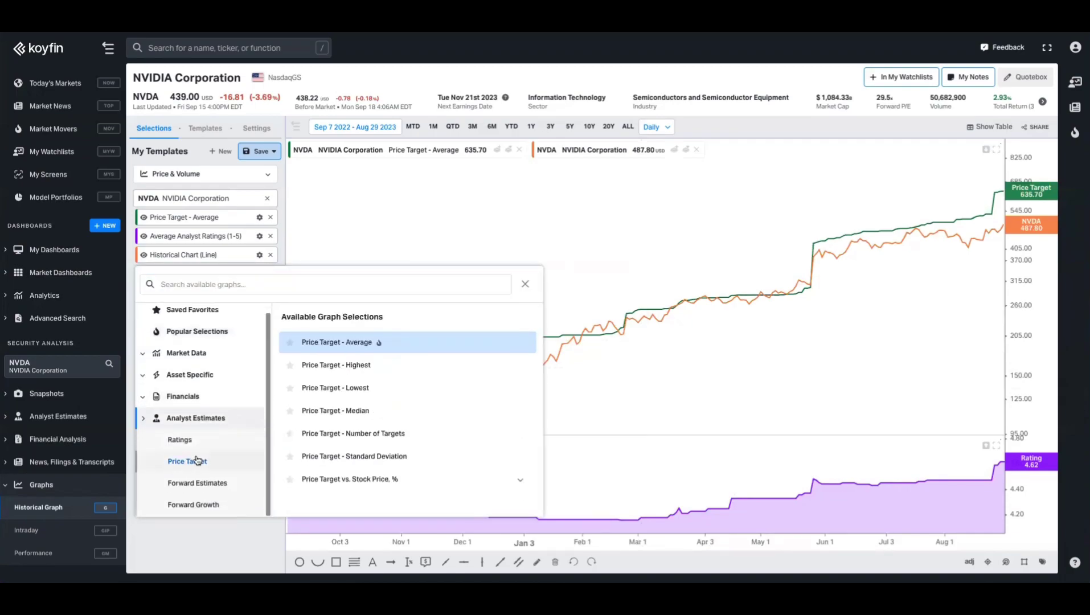
pyautogui.click(421, 489)
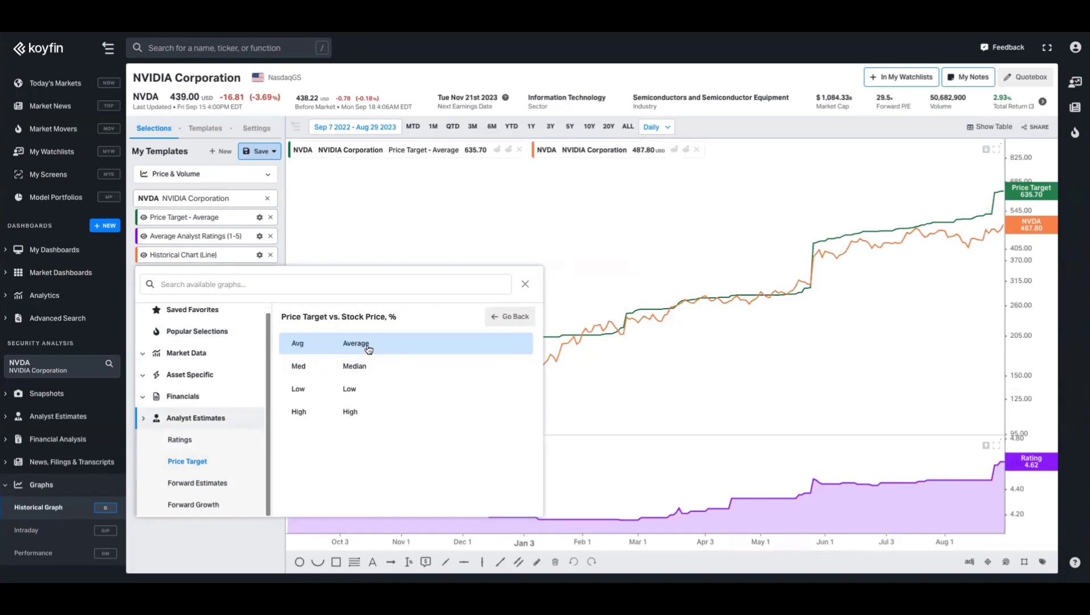
pyautogui.click(364, 344)
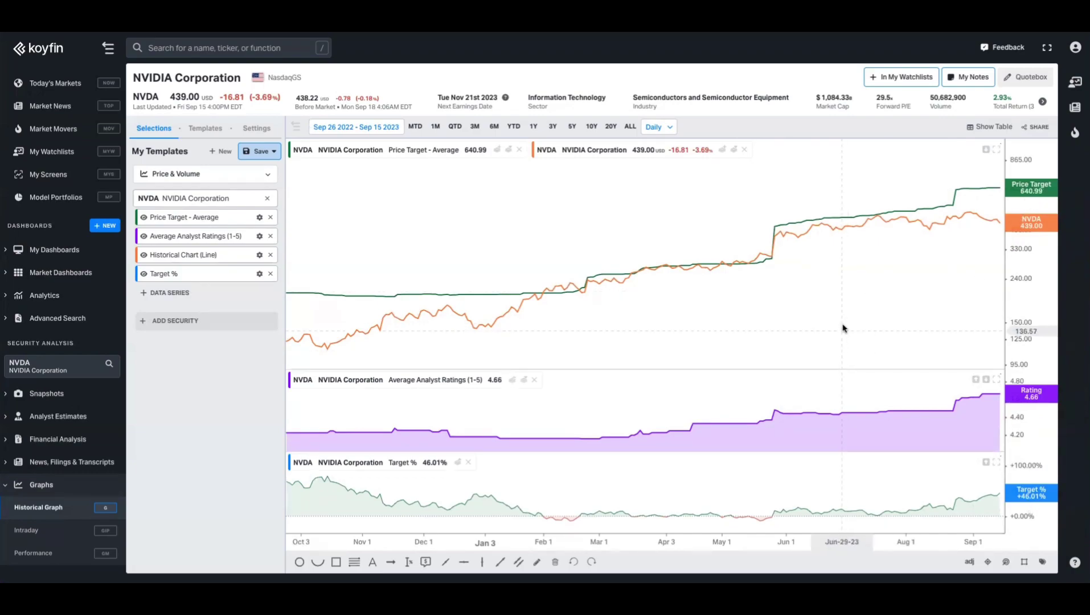
# Hide the Average Analyst Ratings (1-5) series and widen the date range to compare price target, stock price and Target % further back
pyautogui.scroll(3, 842, 328)
pyautogui.click(512, 380)
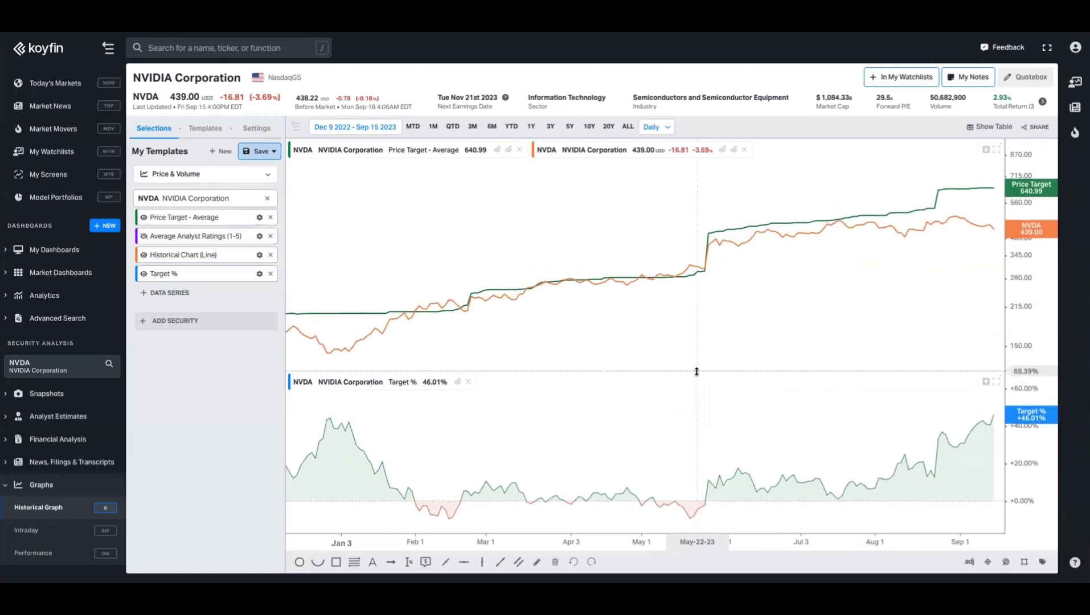
pyautogui.scroll(-2, 693, 399)
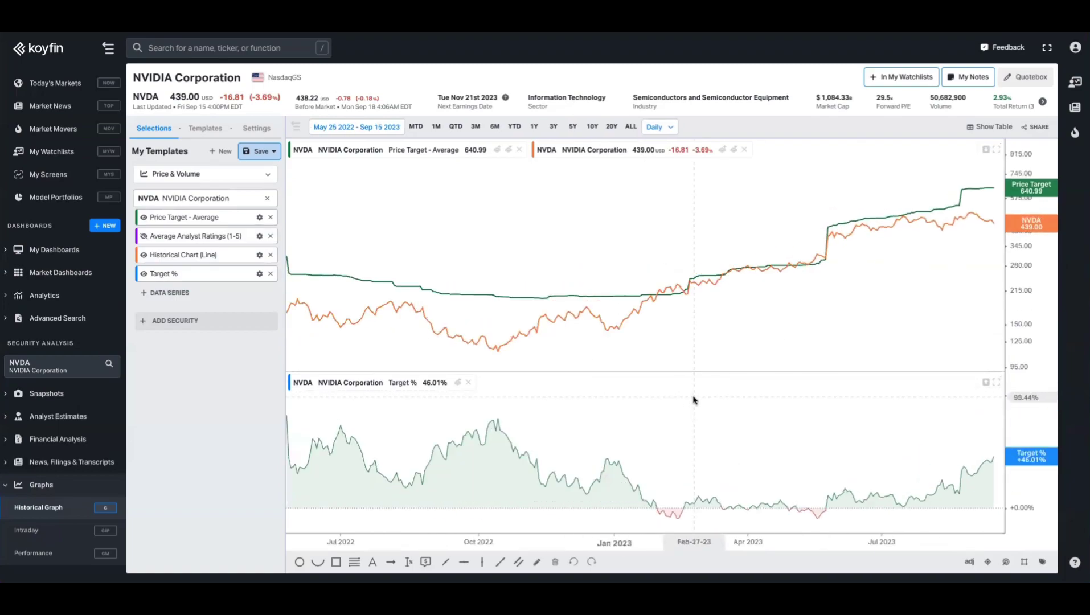
pyautogui.scroll(-2, 694, 400)
pyautogui.scroll(-2, 611, 211)
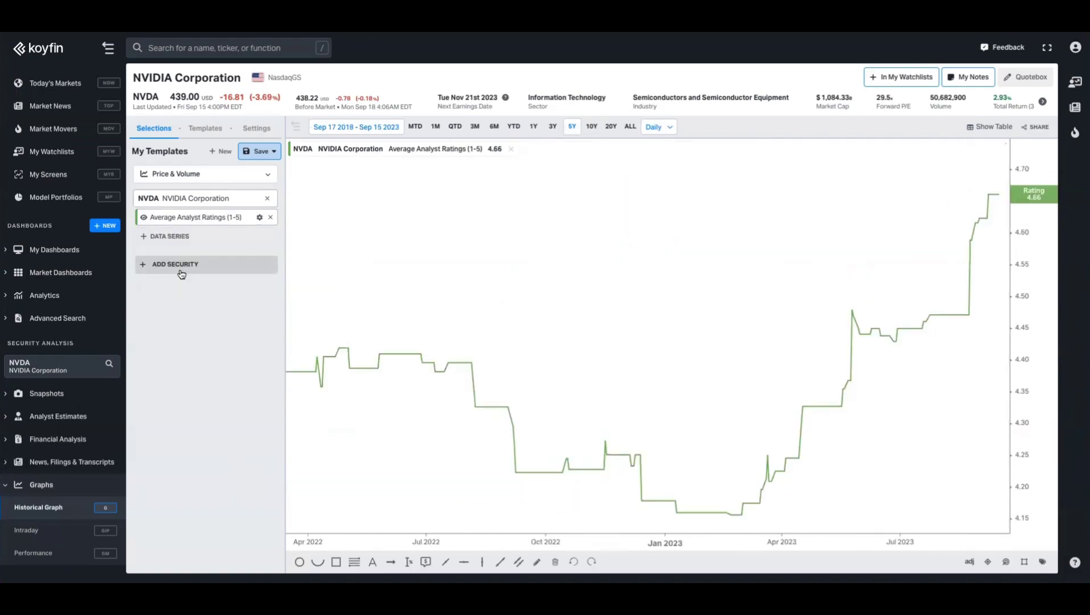
# Add the NASDAQ-listed META, AAPL and MSFT to the average analyst ratings graph for comparison and set the range to 1Y
pyautogui.click(181, 265)
pyautogui.write('meta')
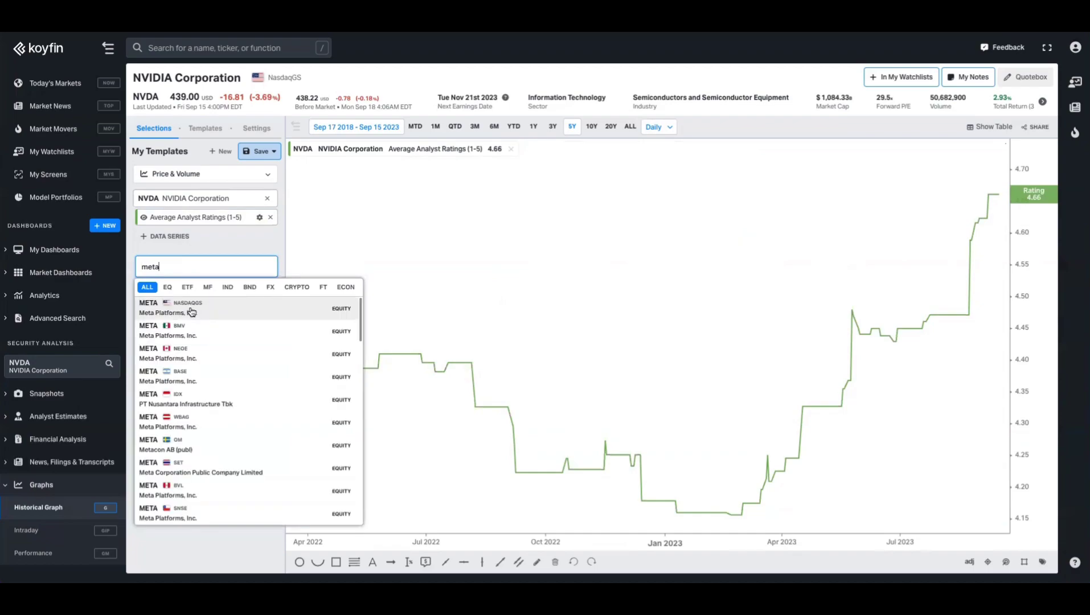
pyautogui.click(191, 312)
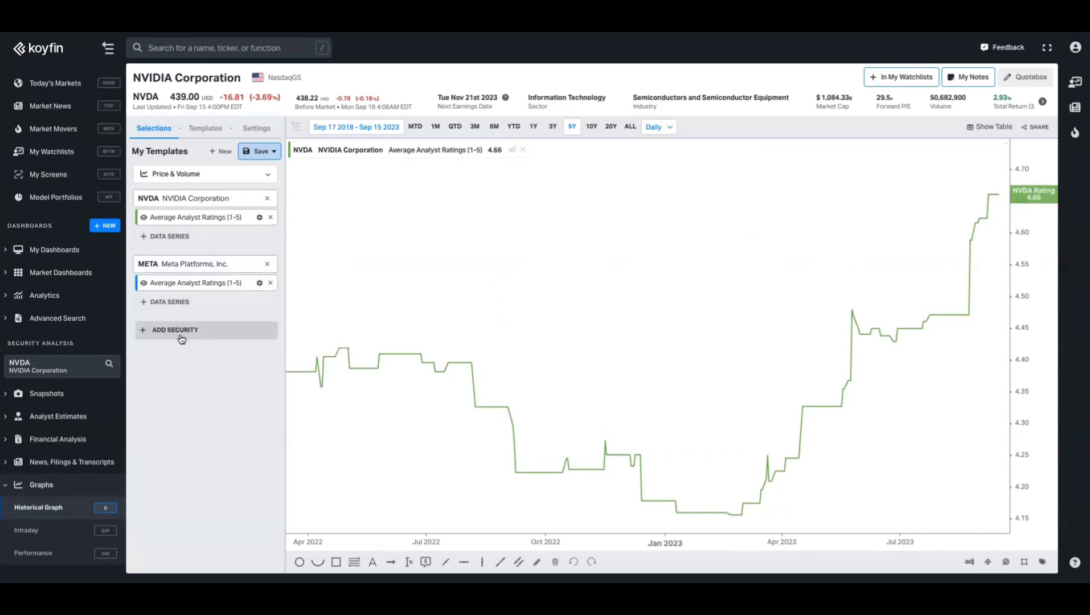
pyautogui.click(181, 335)
pyautogui.write('aapl')
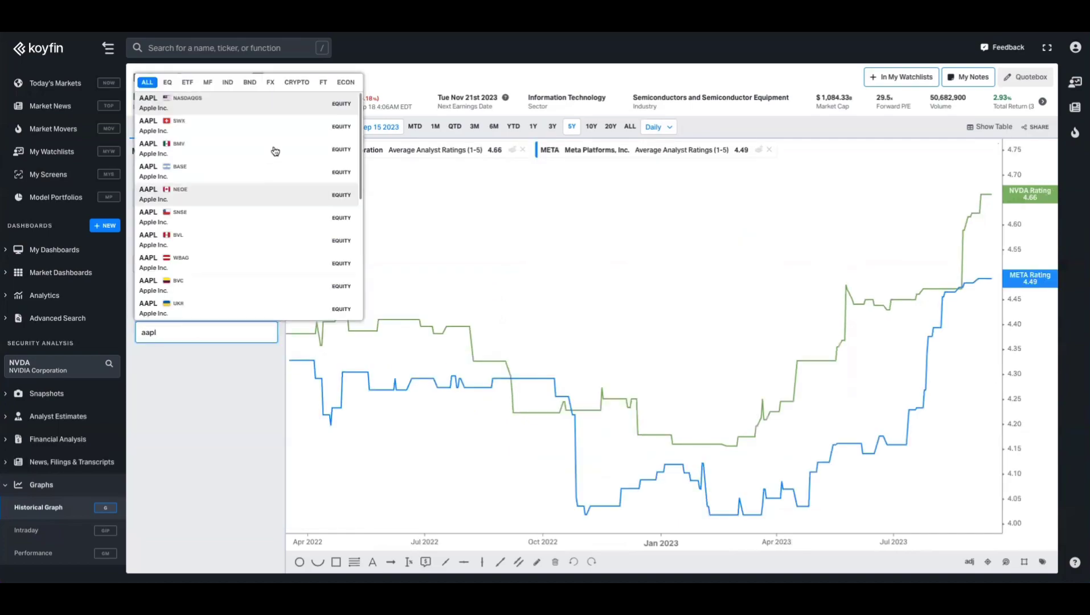
pyautogui.click(259, 101)
pyautogui.click(175, 395)
pyautogui.write('msft')
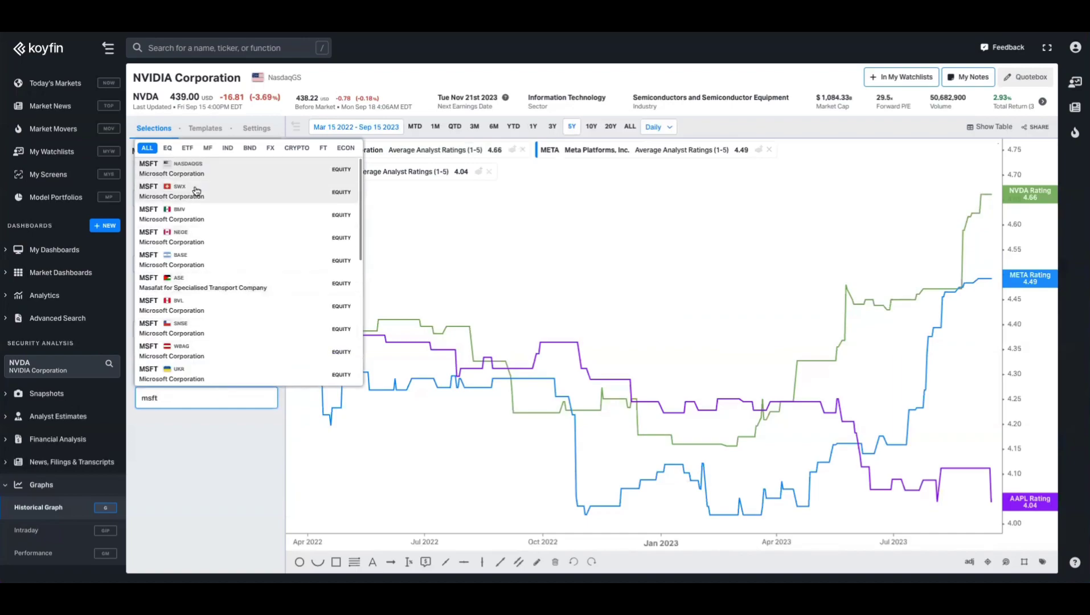
pyautogui.press('Return')
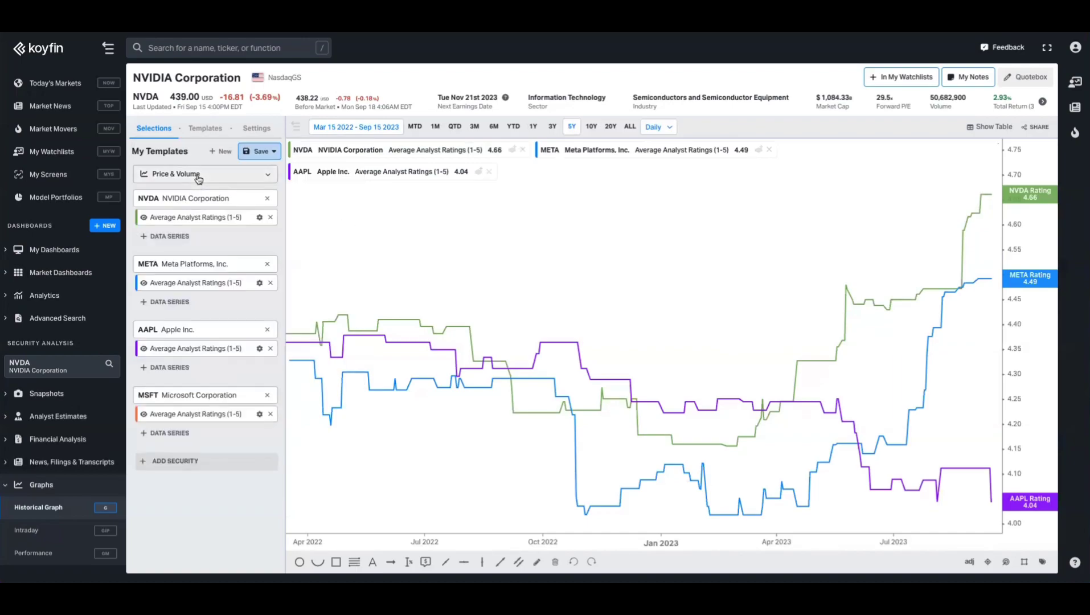
pyautogui.click(533, 126)
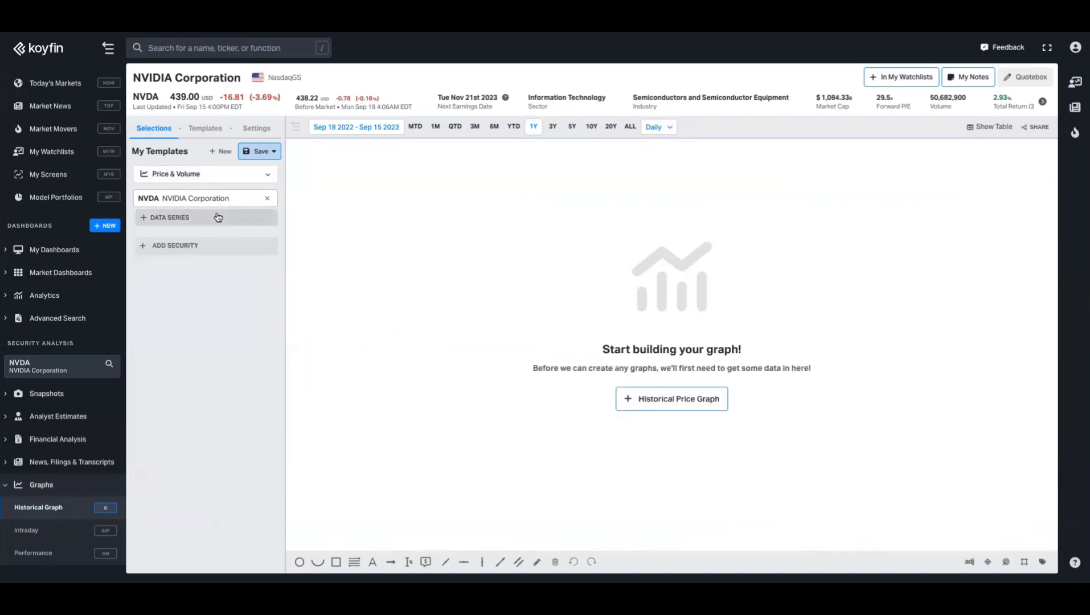
# Add NVIDIA's EBIT Consensus Average forward estimates for FY1E through FY5E as data series on the empty graph
pyautogui.click(214, 214)
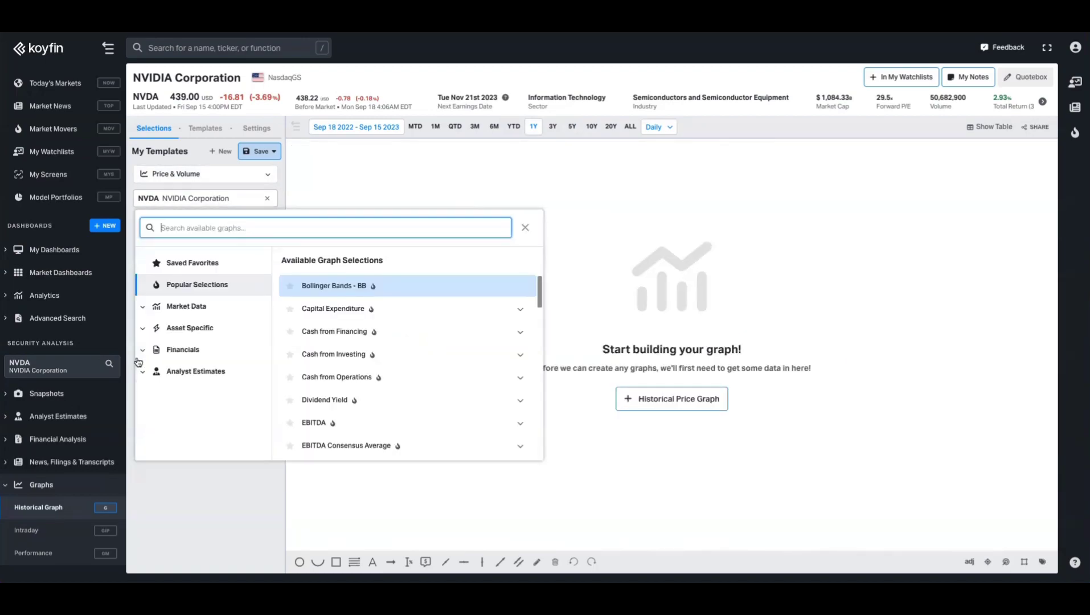
pyautogui.click(239, 369)
pyautogui.scroll(-1, 236, 376)
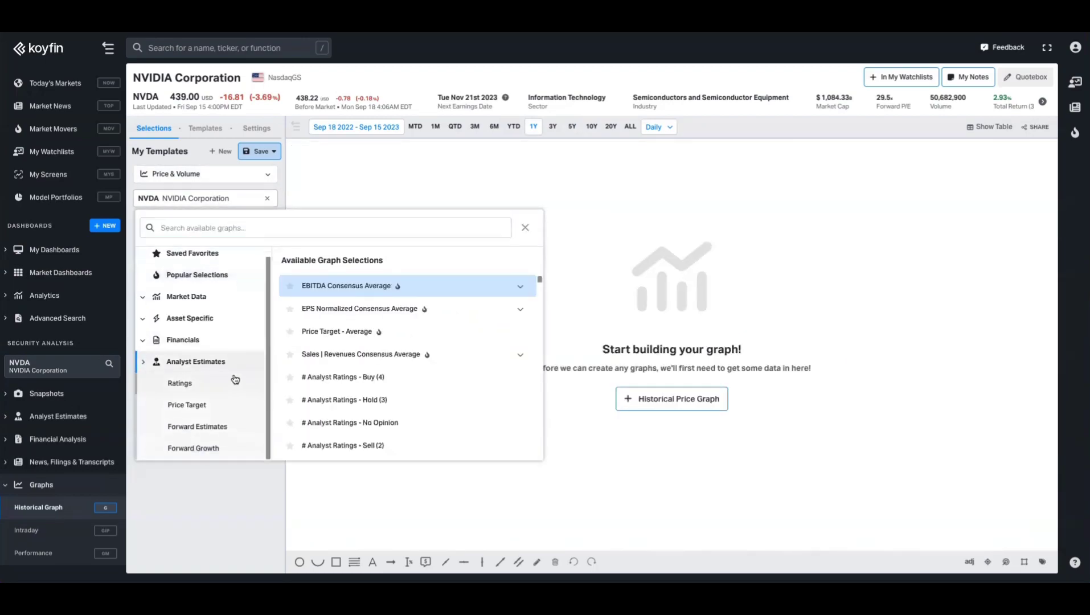
pyautogui.click(227, 433)
pyautogui.scroll(-5, 359, 374)
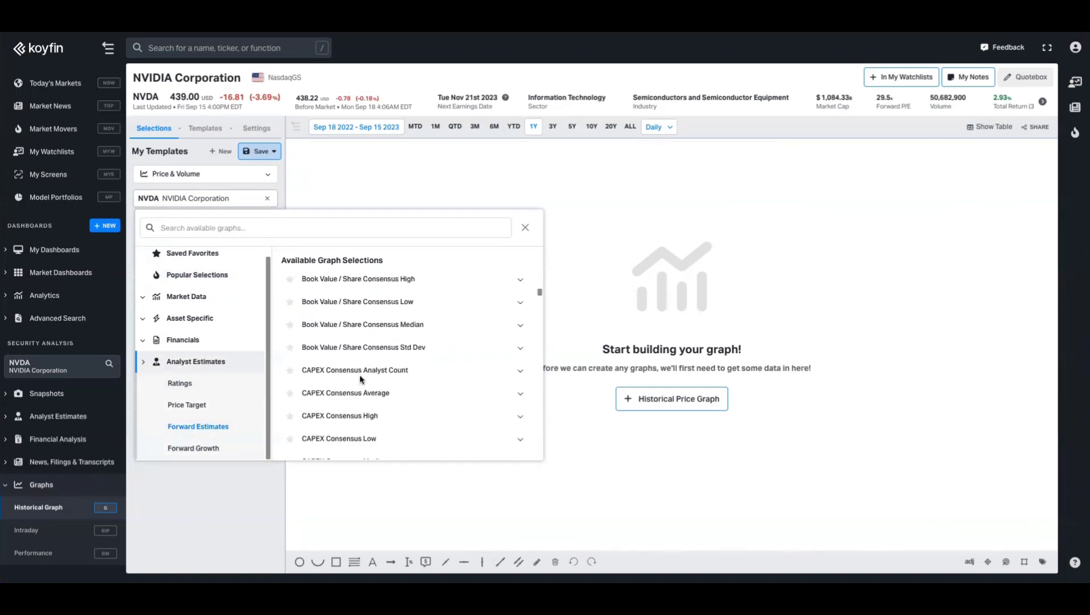
pyautogui.scroll(-2, 346, 389)
pyautogui.scroll(-8, 364, 376)
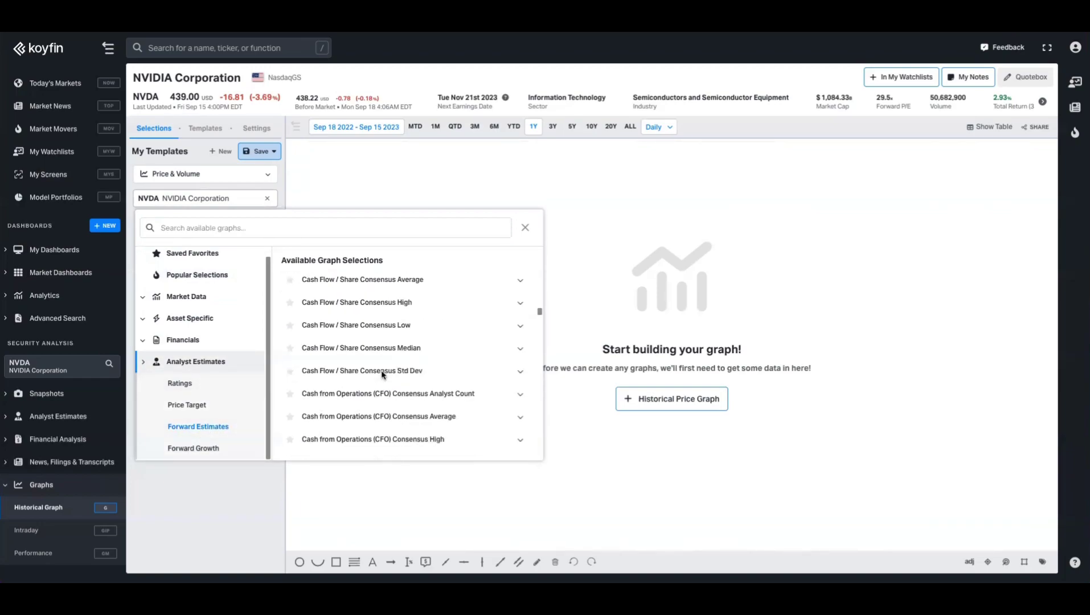
pyautogui.scroll(-6, 382, 376)
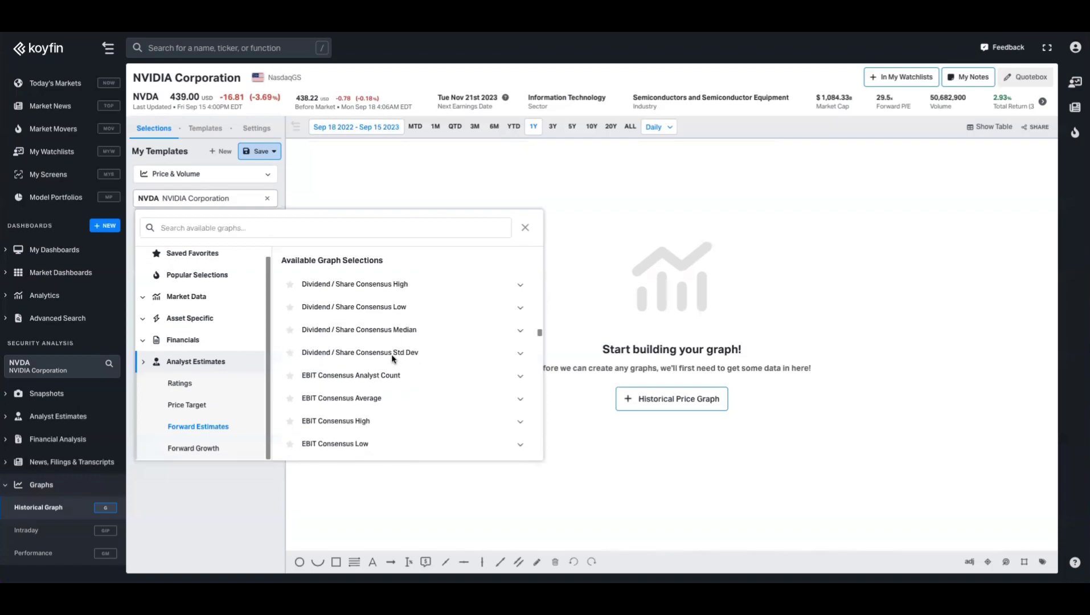
pyautogui.click(410, 402)
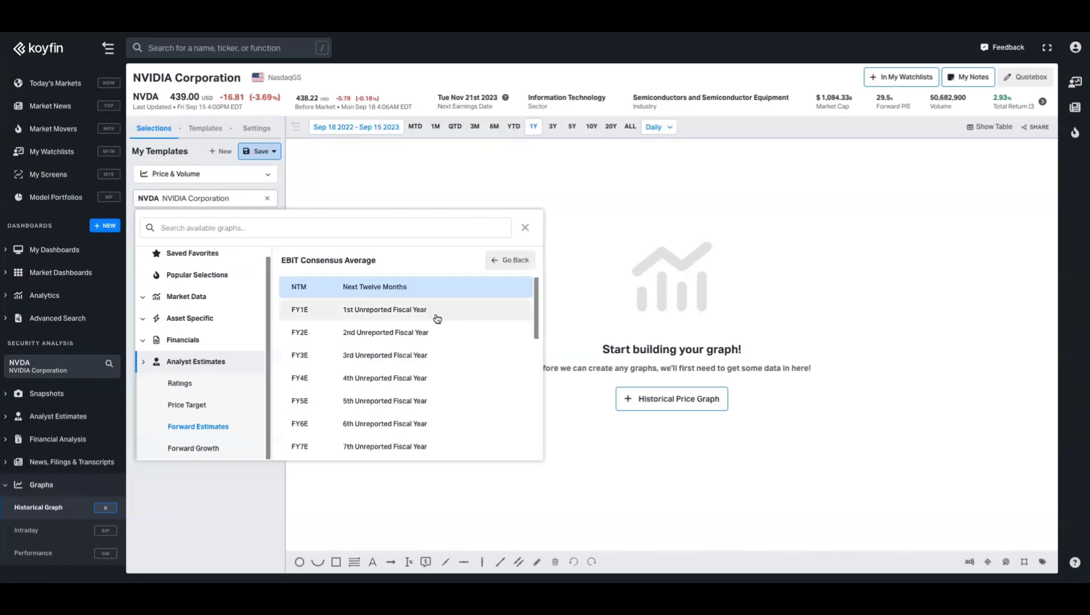
pyautogui.click(405, 308)
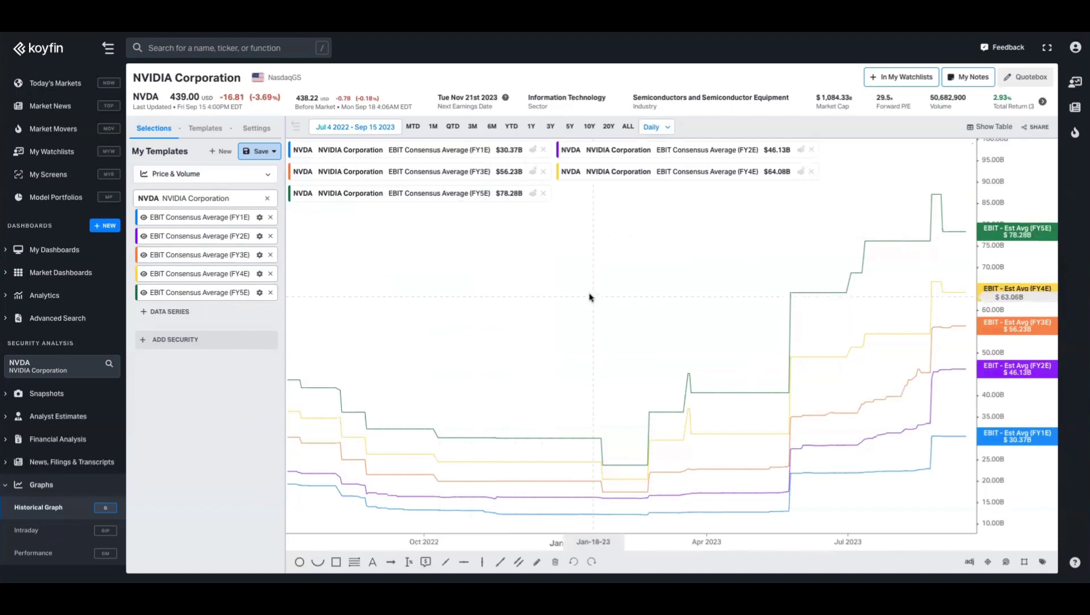
# Save the EBIT estimates graph as a new graph template named Forward Revenue Estimates
pyautogui.click(274, 151)
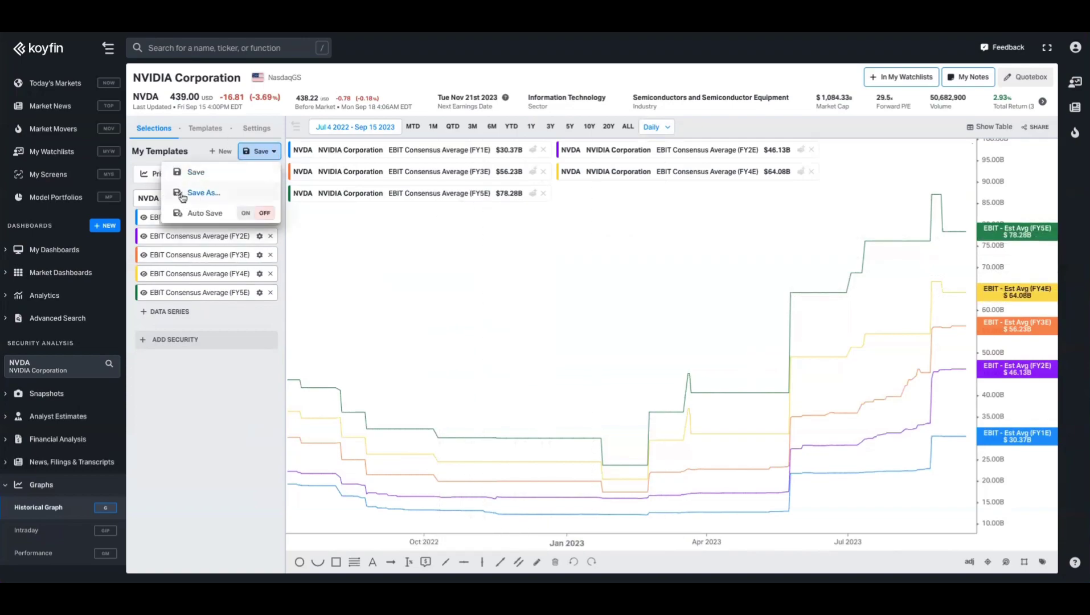
pyautogui.click(211, 195)
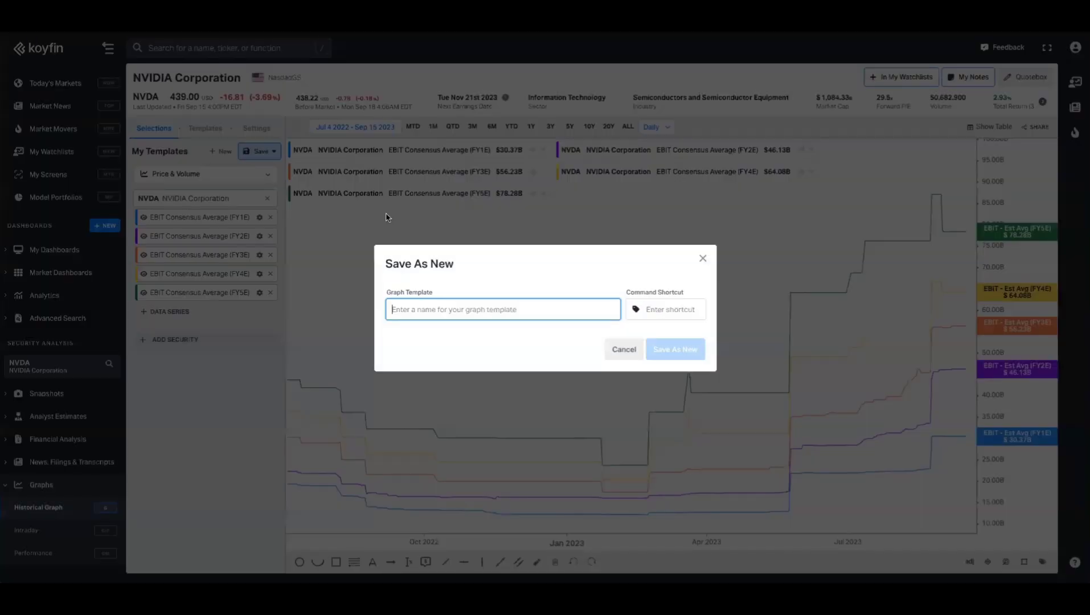
pyautogui.write('Forward Revenue Estimates')
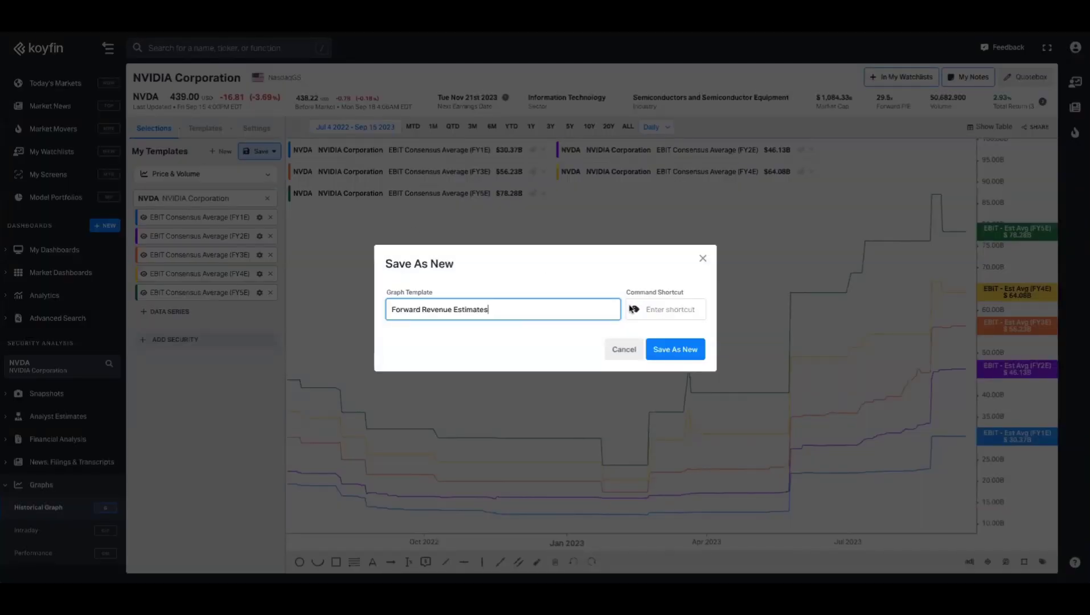
pyautogui.click(676, 349)
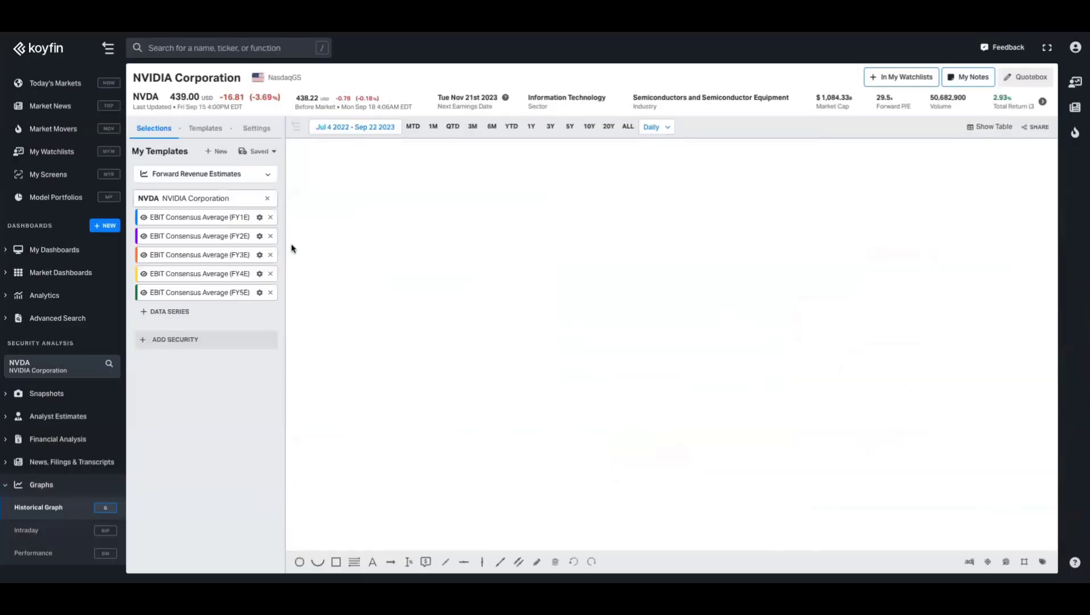
# Replace NVIDIA with the NASDAQ-listed Meta Platforms (META) as the security in the Forward Revenue Estimates graph
pyautogui.click(214, 200)
pyautogui.write('meta')
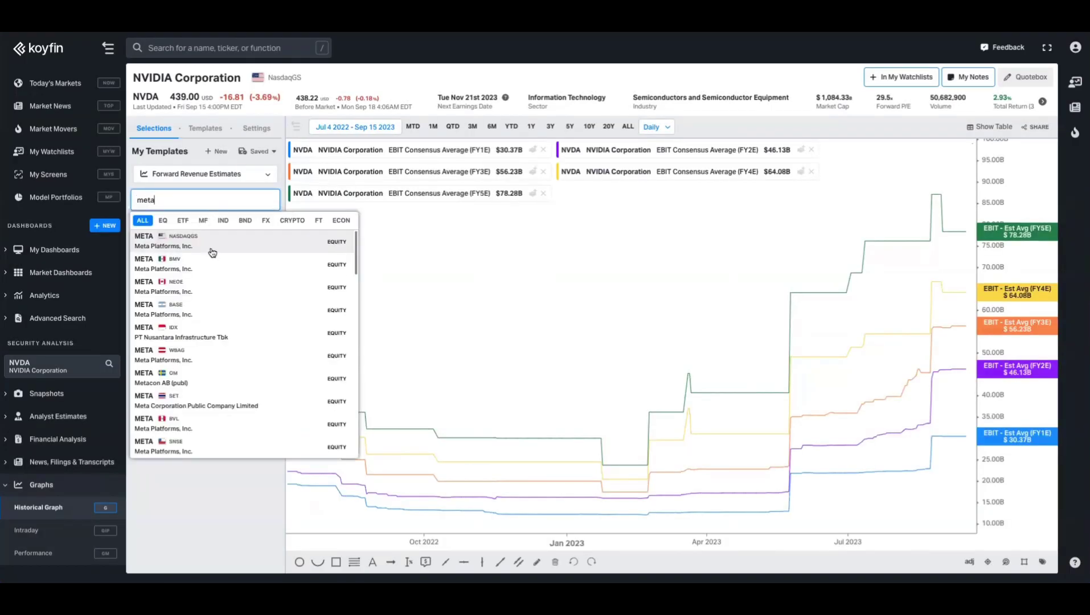
pyautogui.click(232, 253)
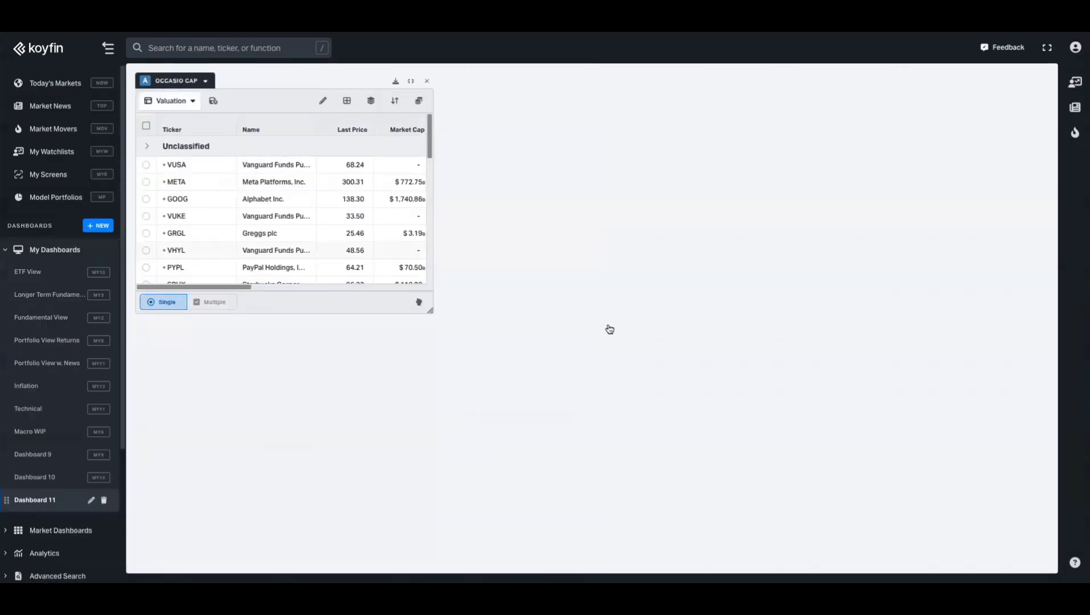
# Add a historical graph widget beside the watchlist on Dashboard 11 and apply the Forward Revenue Estimates template to it
pyautogui.click(608, 329)
pyautogui.click(635, 248)
pyautogui.click(700, 439)
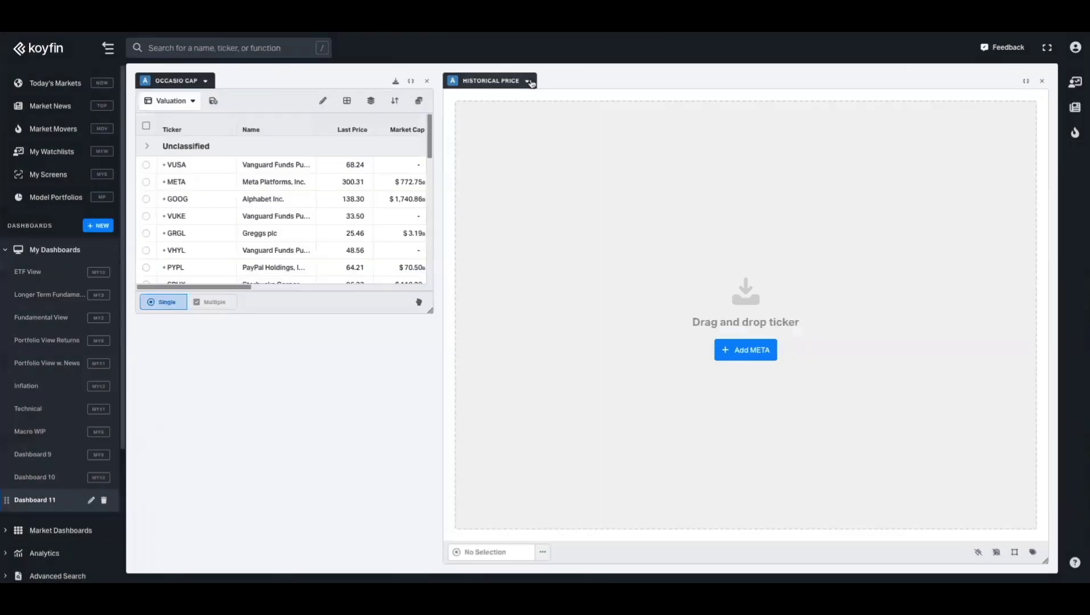
pyautogui.click(528, 81)
pyautogui.scroll(-5, 496, 265)
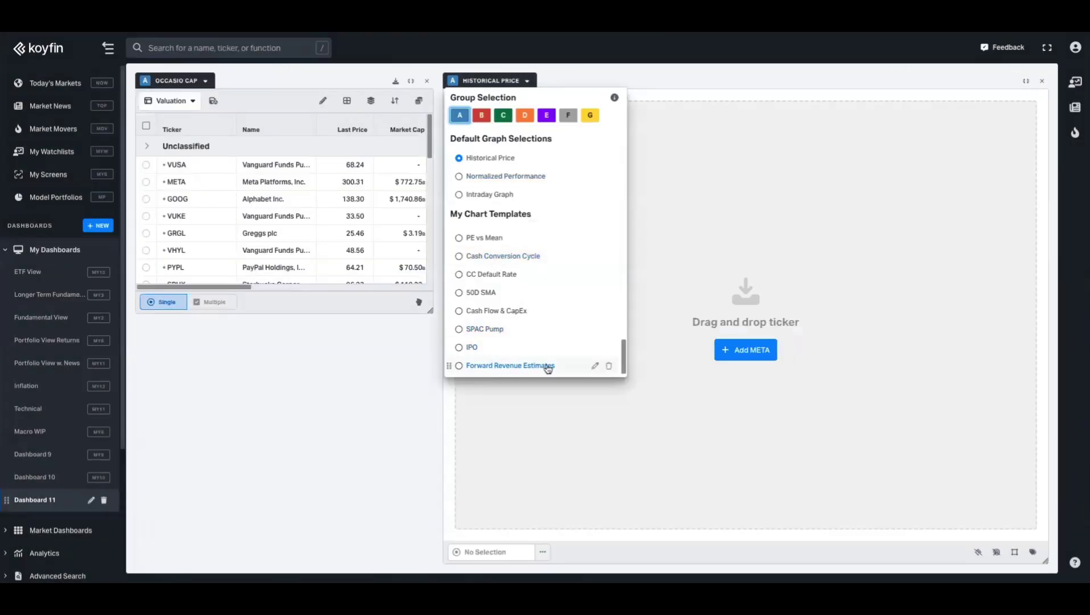
pyautogui.click(500, 367)
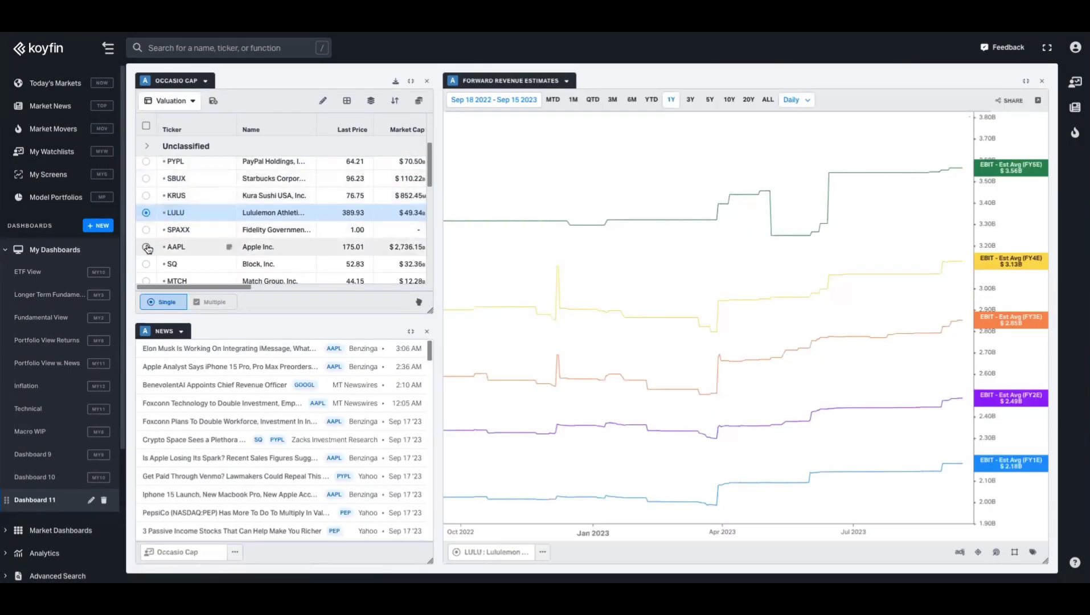
# View the forward estimates graph for AAPL and for another company further down the dashboard watchlist
pyautogui.click(146, 247)
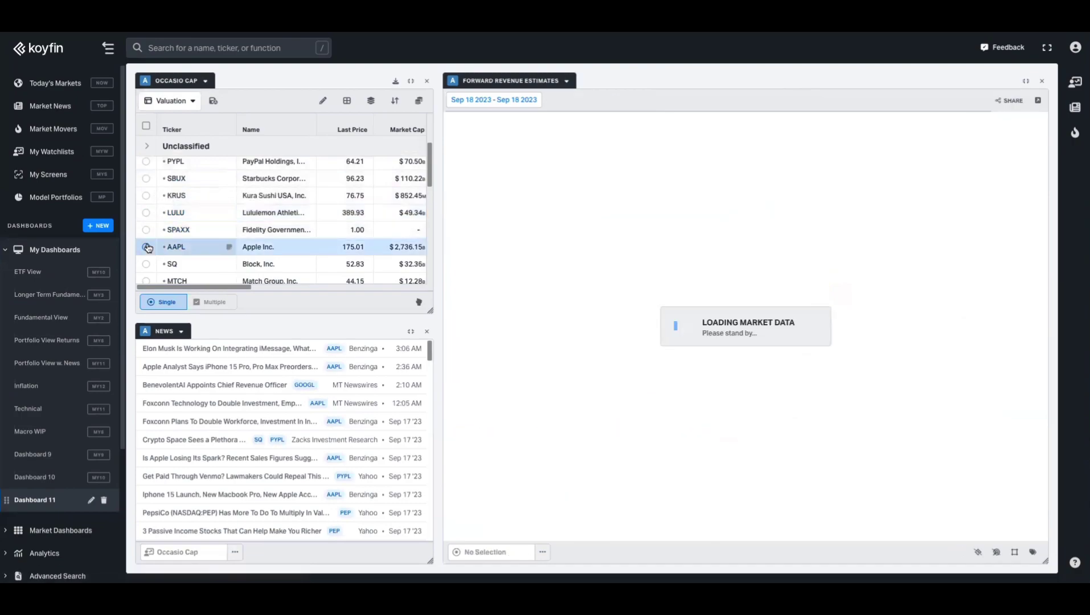
pyautogui.scroll(-1, 147, 246)
pyautogui.click(146, 255)
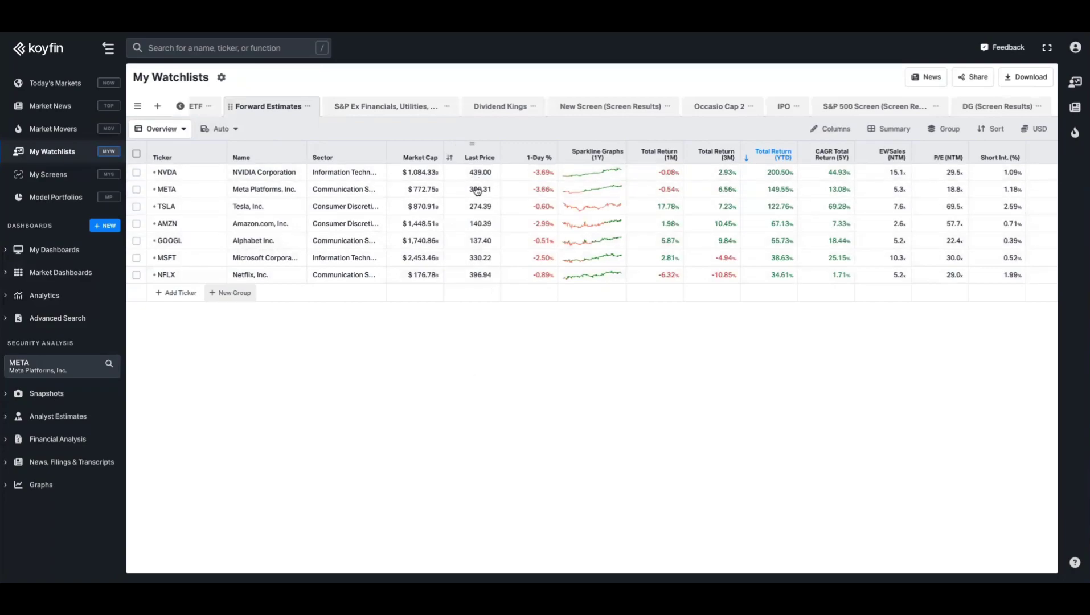
# Remove every column except Ticker and Name from the Forward Estimates watchlist
pyautogui.click(827, 135)
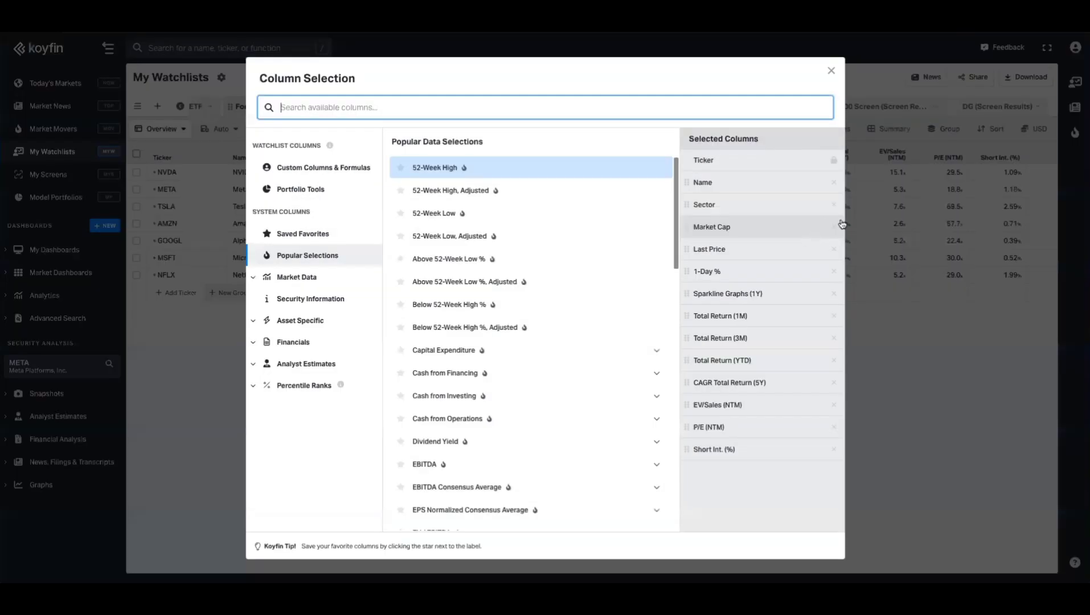
pyautogui.click(834, 227)
pyautogui.doubleClick(834, 227)
pyautogui.doubleClick(834, 227)
pyautogui.doubleClick(834, 228)
pyautogui.click(834, 227)
pyautogui.doubleClick(834, 227)
pyautogui.click(835, 205)
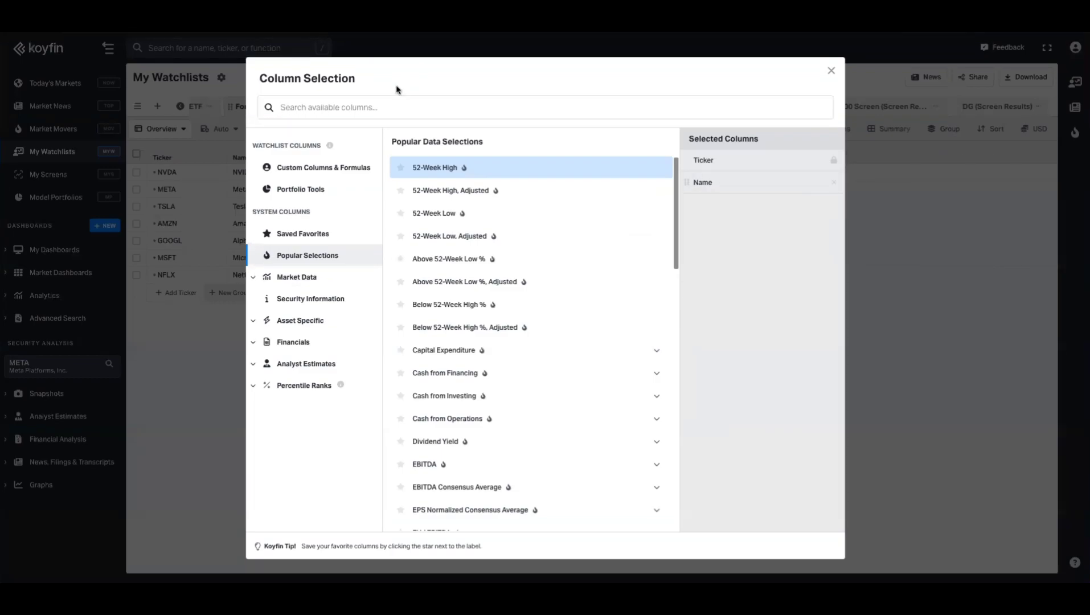
# Add the Sales | Revenues Consensus Average column for FY1E to the Forward Estimates watchlist
pyautogui.click(348, 367)
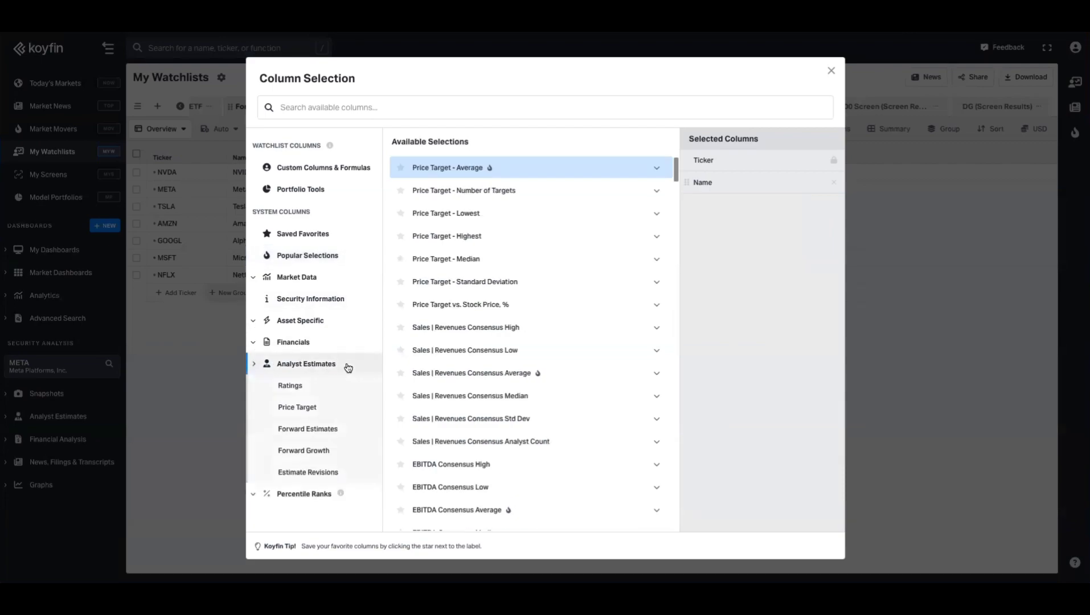
pyautogui.click(317, 431)
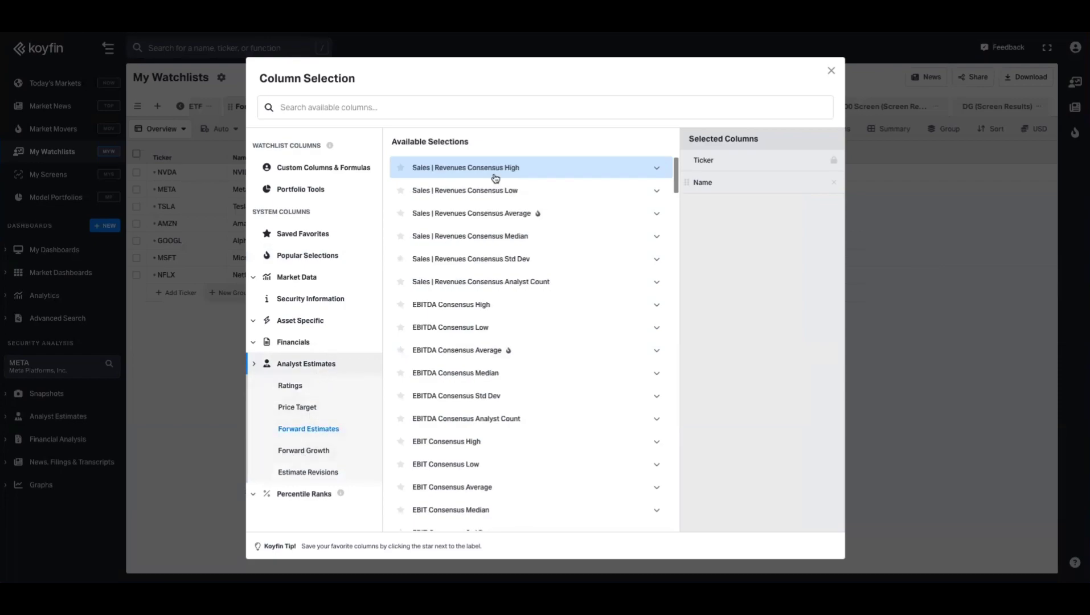
pyautogui.click(524, 214)
pyautogui.click(523, 193)
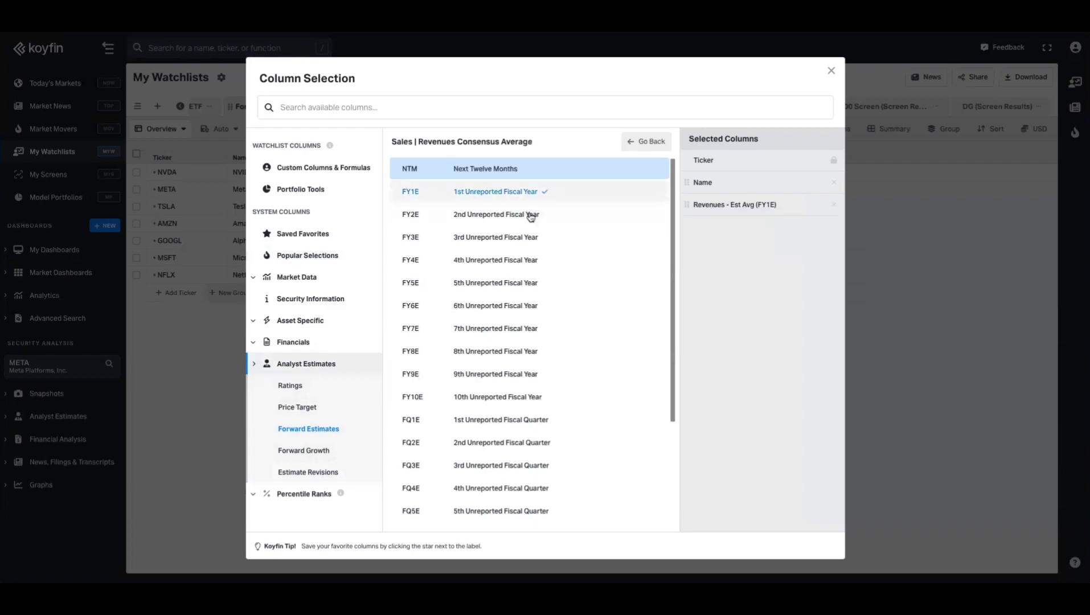
# Add the Revenues Estimate Y/Y Chg% column for FY1E from the forward growth metrics and close the column selection
pyautogui.click(310, 447)
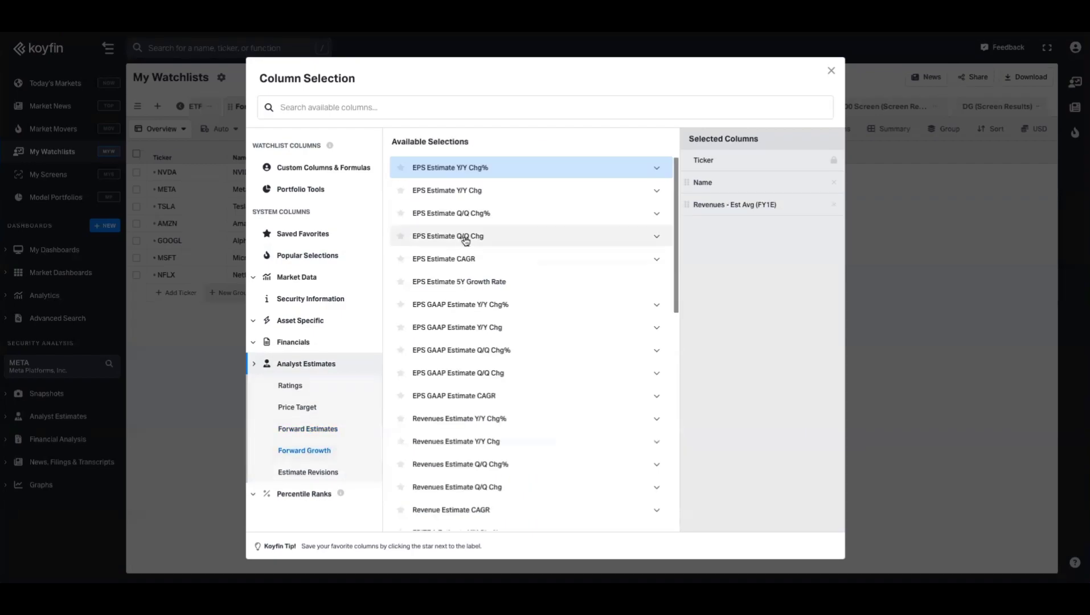
pyautogui.scroll(-4, 487, 329)
pyautogui.scroll(-5, 487, 330)
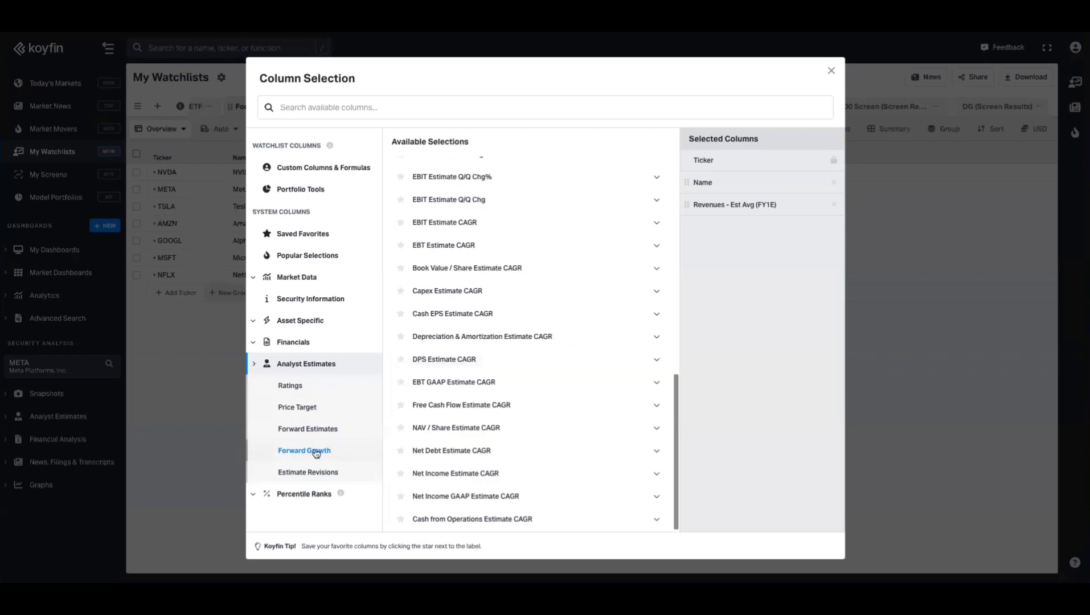
pyautogui.scroll(10, 476, 398)
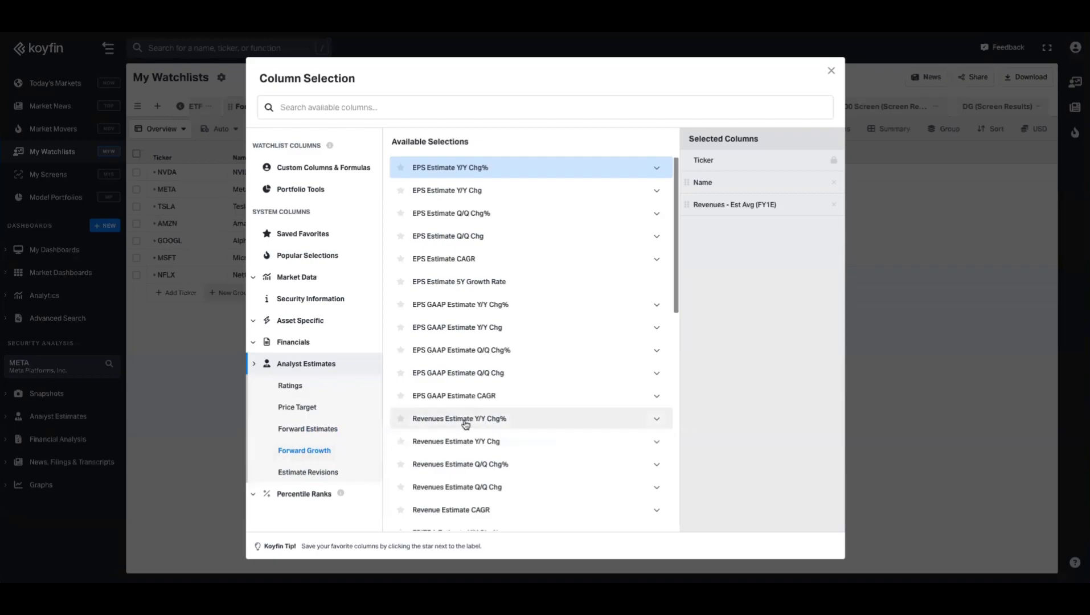
pyautogui.click(504, 424)
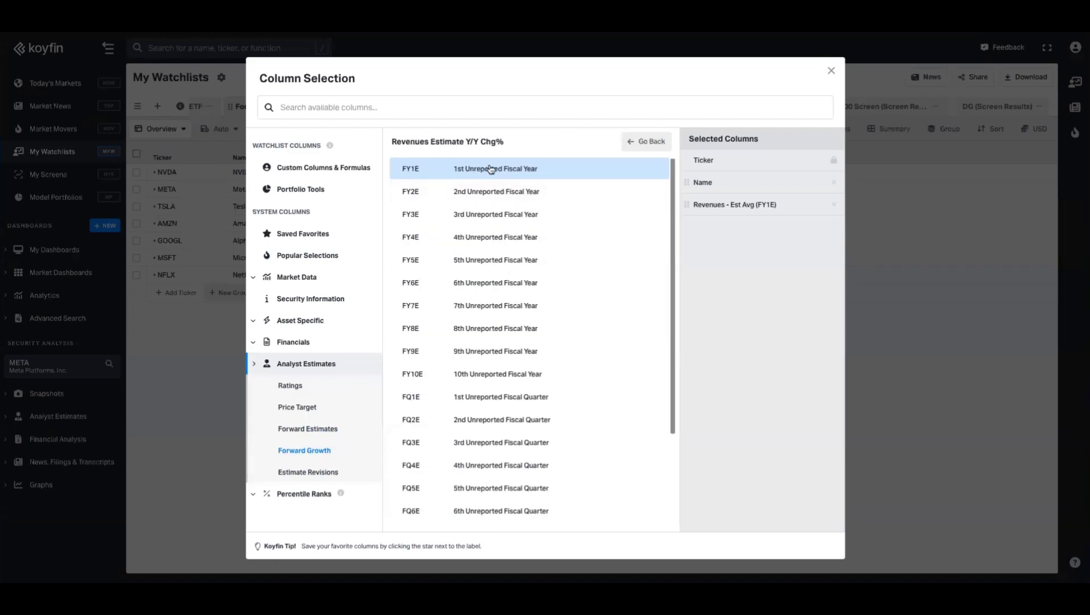
pyautogui.click(514, 176)
pyautogui.click(944, 276)
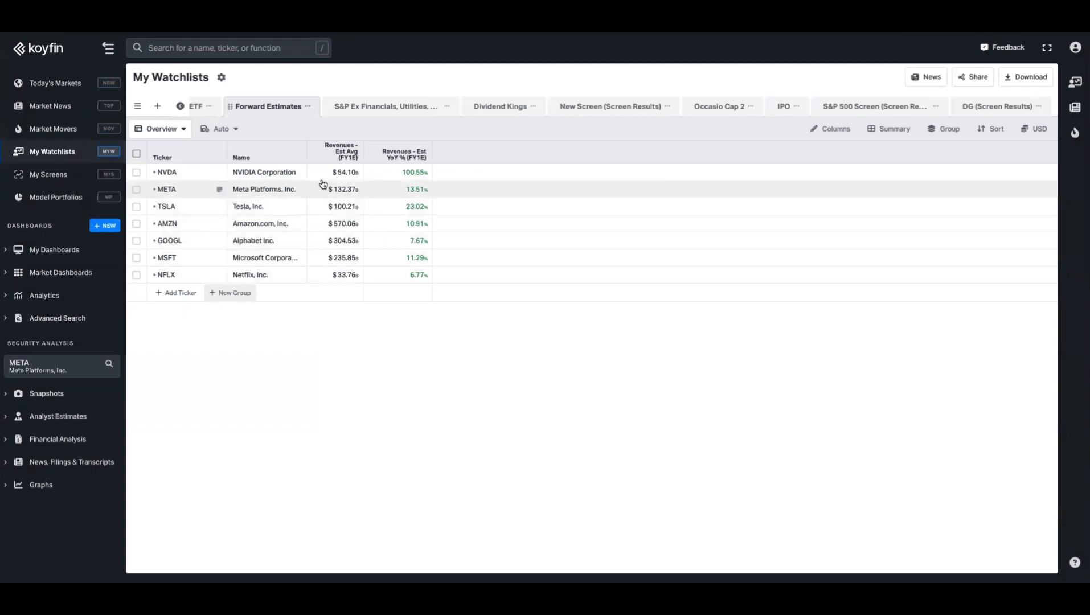
pyautogui.moveTo(406, 173)
pyautogui.mouseDown()
pyautogui.moveTo(445, 209)
pyautogui.moveTo(414, 183)
pyautogui.mouseUp()
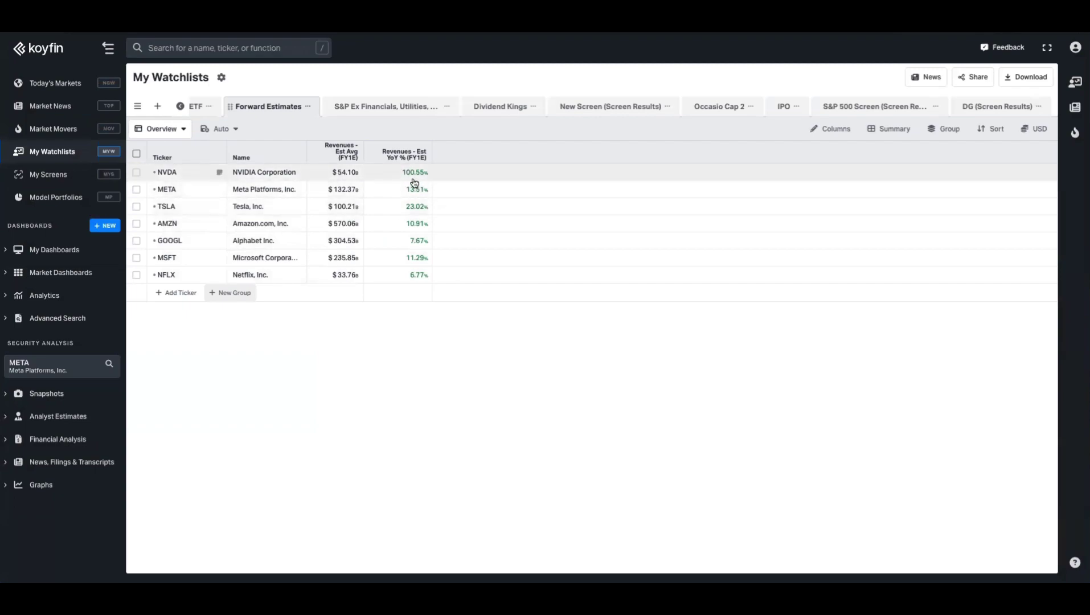
# Rename the Revenues - Est Avg (FY1E) column as Revenues 2023 E
pyautogui.click(334, 164)
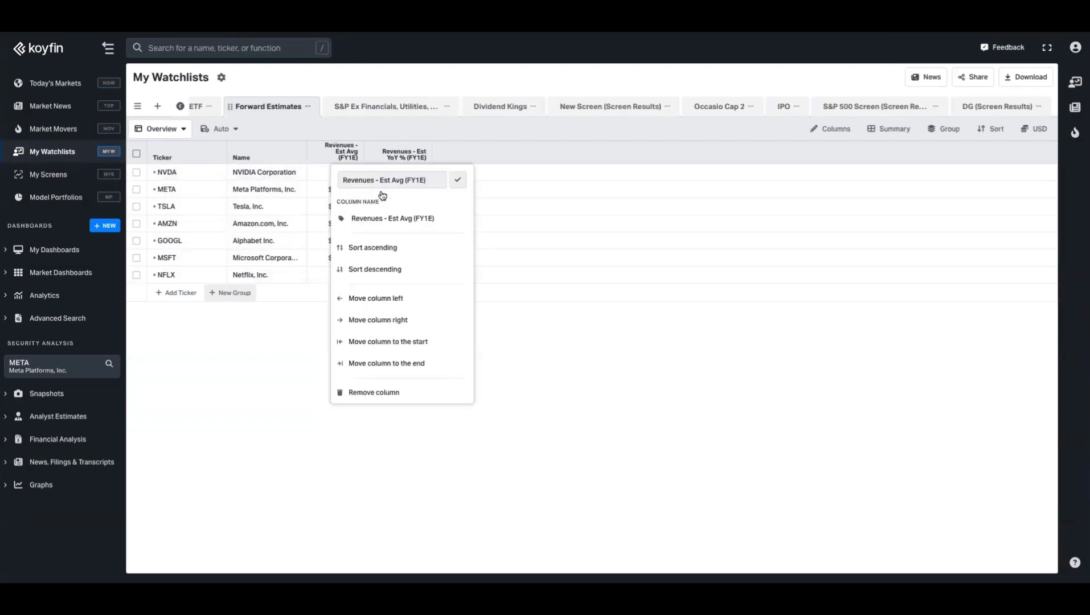
pyautogui.click(440, 180)
pyautogui.moveTo(432, 183); pyautogui.dragTo(377, 185)
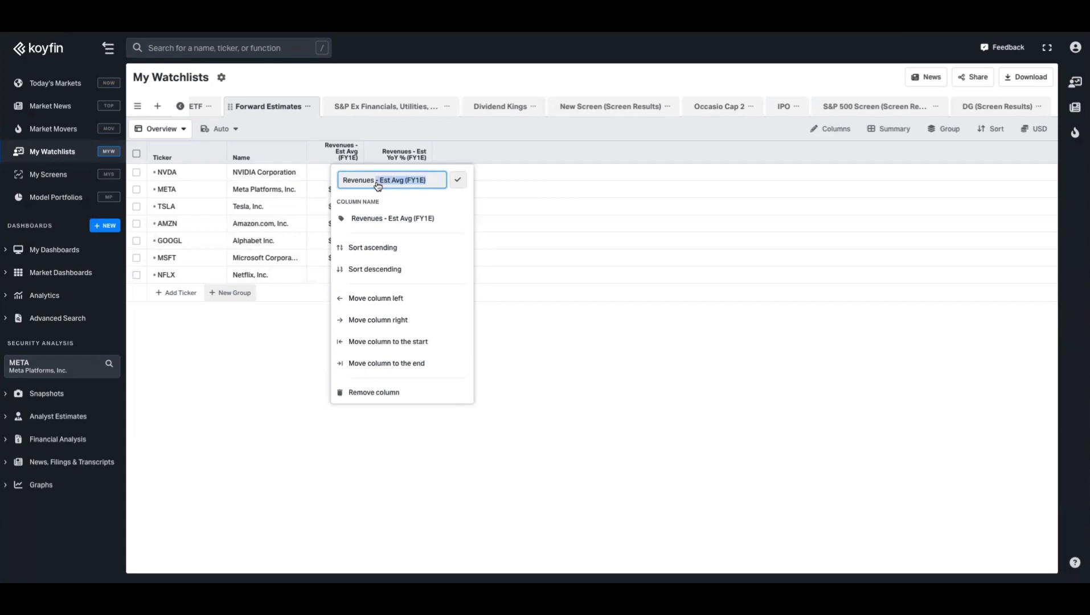
pyautogui.write('2023')
pyautogui.press('Return')
# Rename the Revenues - Est YoY % (FY1E) column as YoY %
pyautogui.click(404, 155)
pyautogui.moveTo(513, 177); pyautogui.dragTo(462, 184)
pyautogui.press('BackSpace')
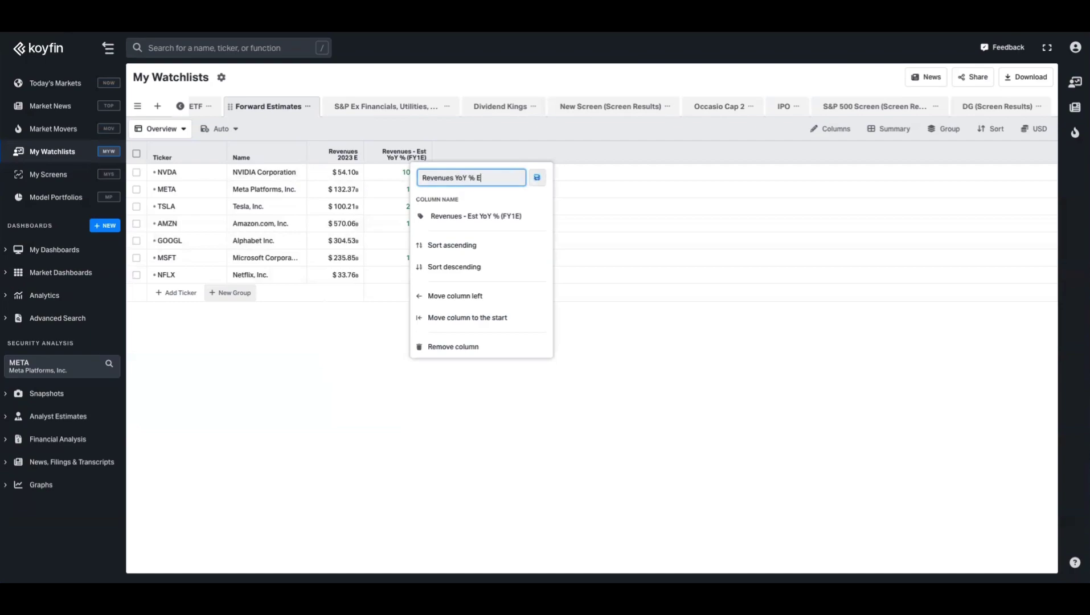
pyautogui.press('Return')
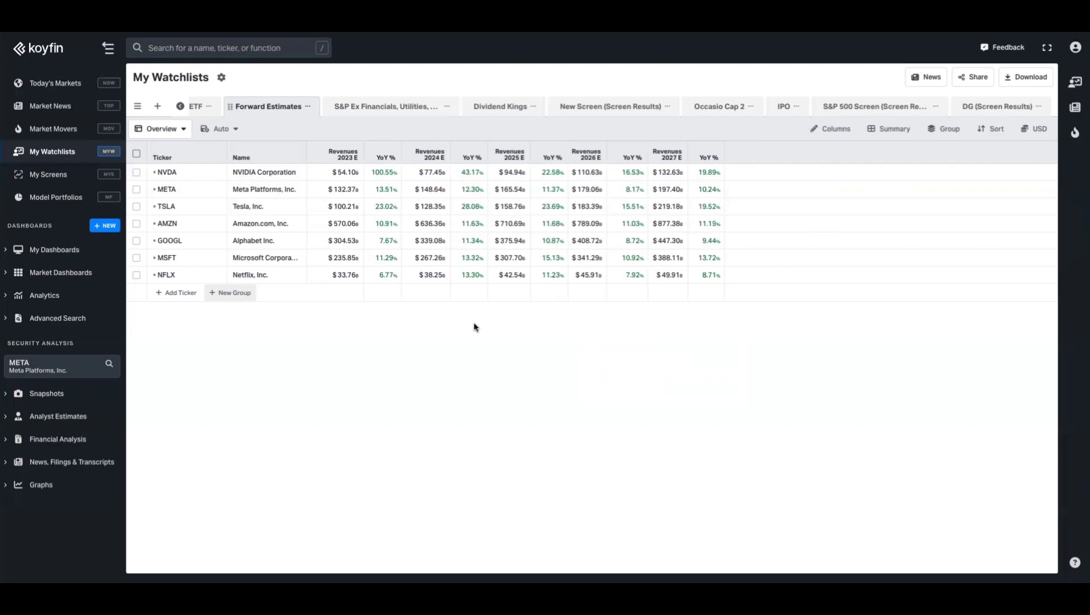
# Switch the security analysis to the SPY ETF and open its Holdings snapshot at the ETF holdings list
pyautogui.click(58, 416)
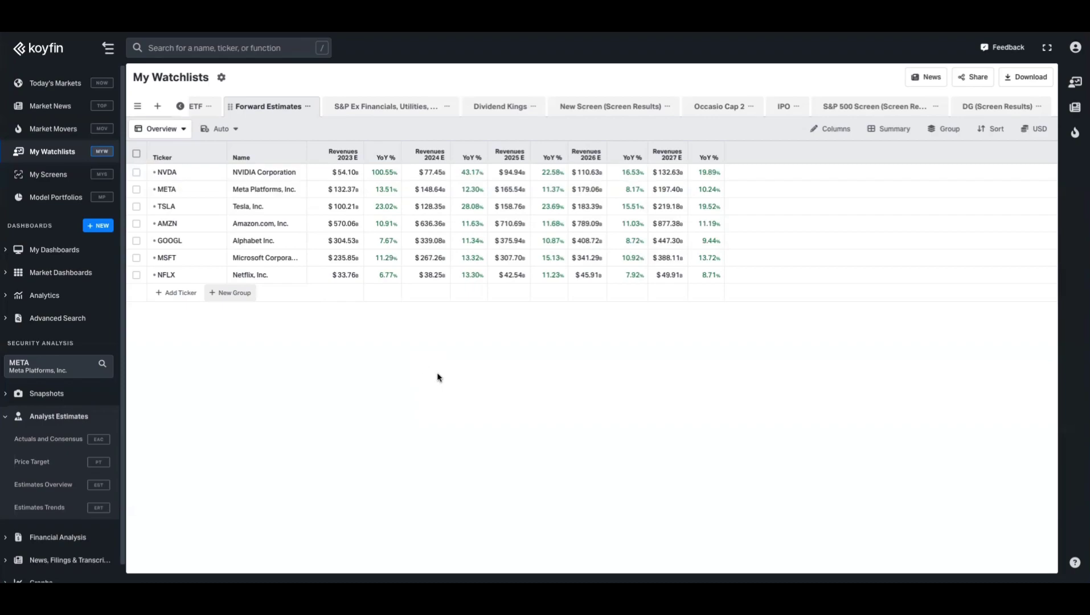
pyautogui.write('spy')
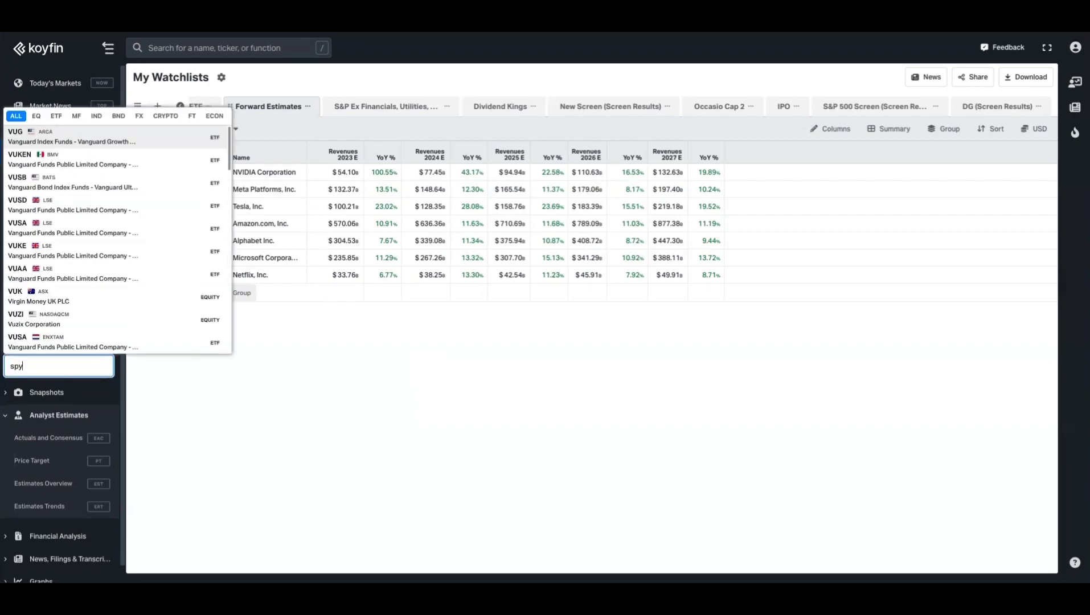
pyautogui.click(31, 137)
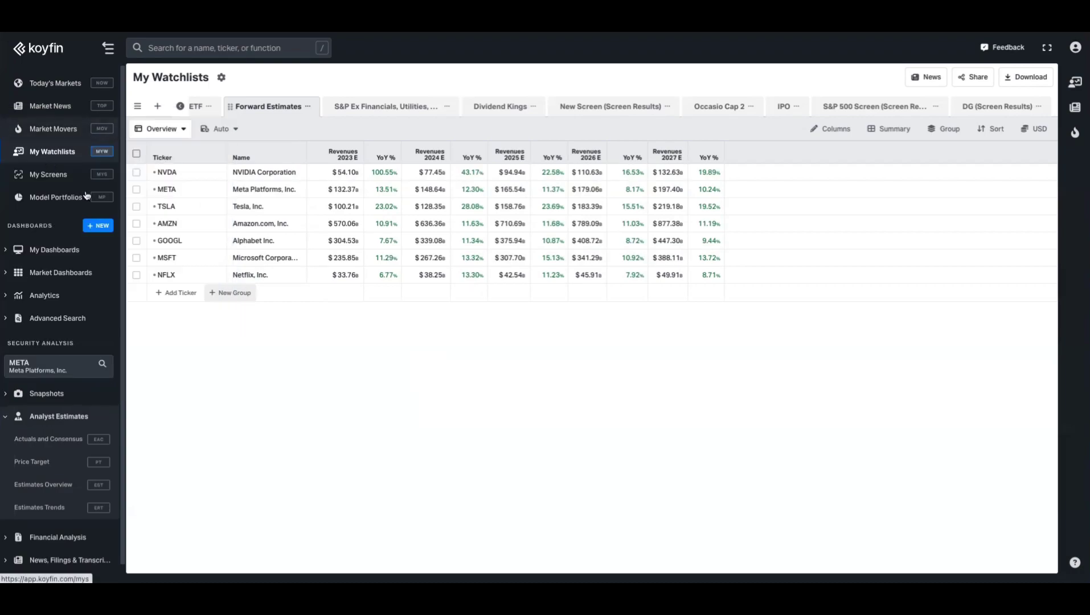
pyautogui.click(48, 393)
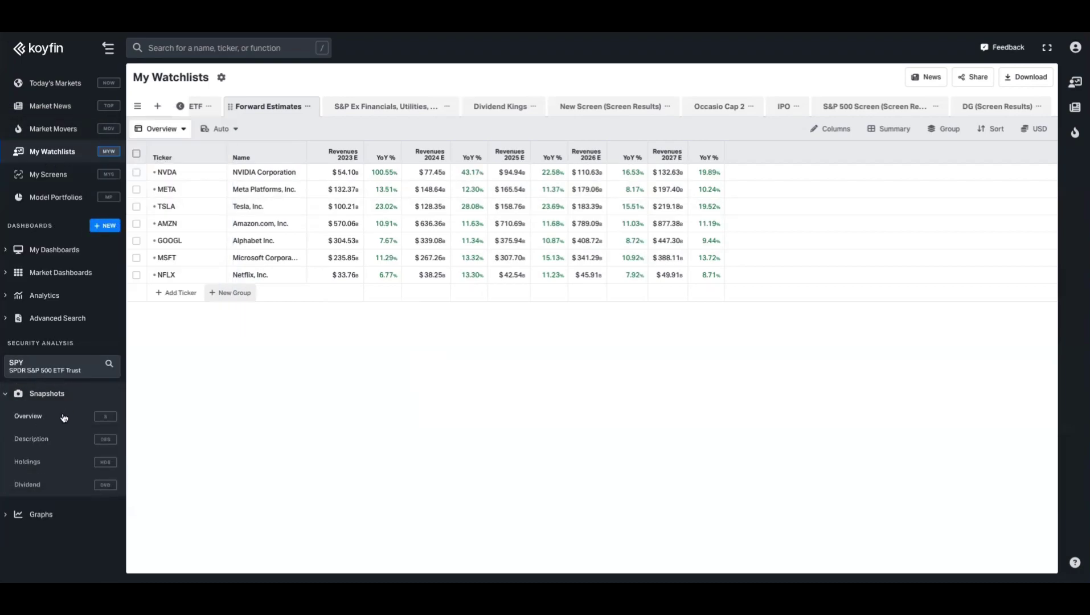
pyautogui.click(28, 462)
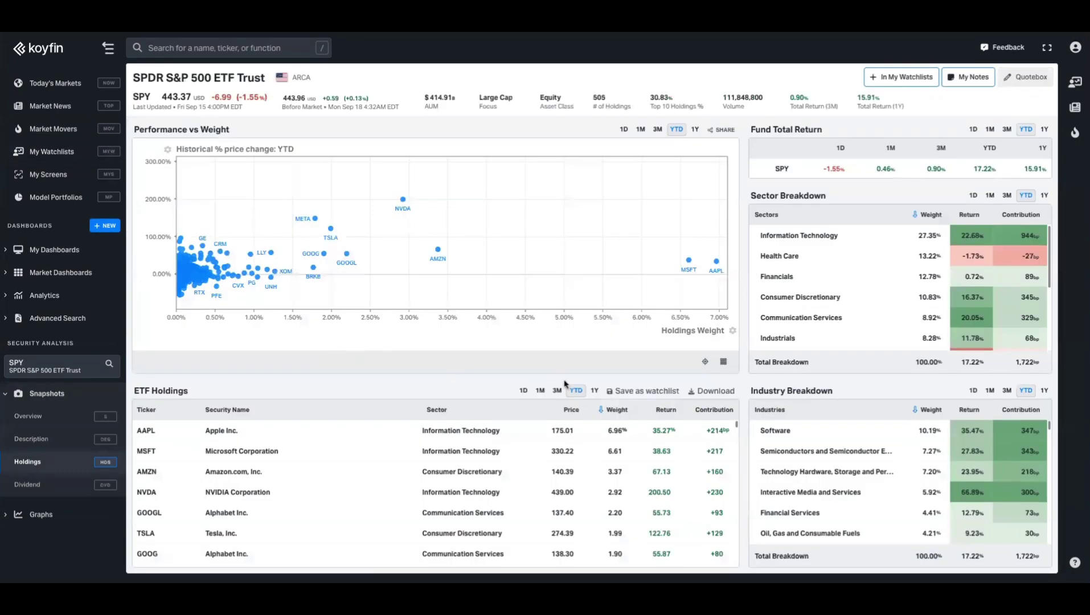
pyautogui.scroll(-2, 578, 424)
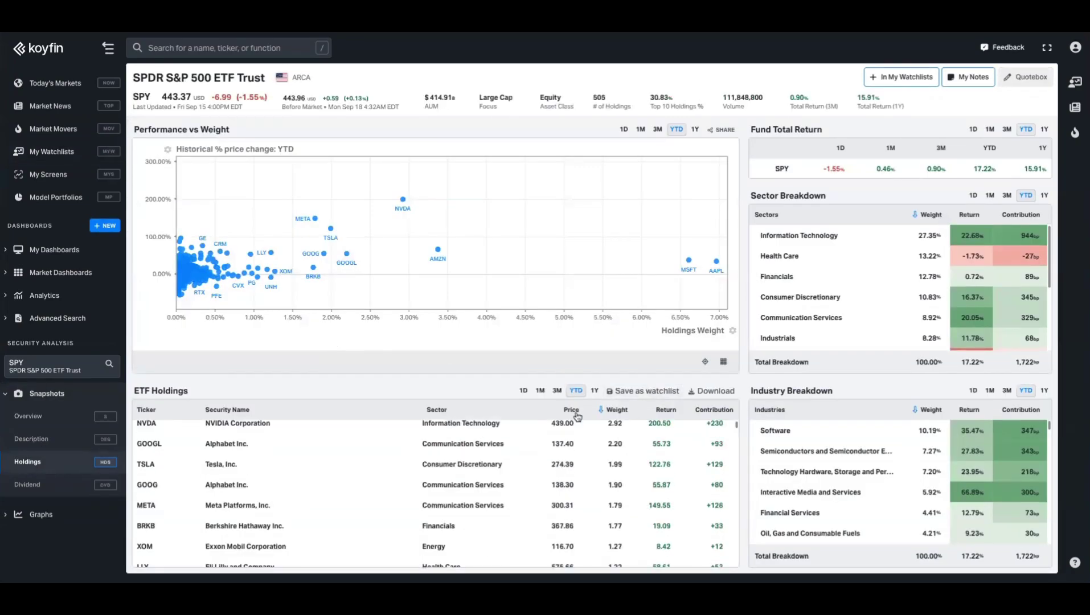
# Save the SPY holdings as a watchlist named S&P 500 Earnings Revisions and open that watchlist
pyautogui.click(643, 391)
pyautogui.hotkey('ctrl', 'a')
pyautogui.write('S')
pyautogui.press('Return')
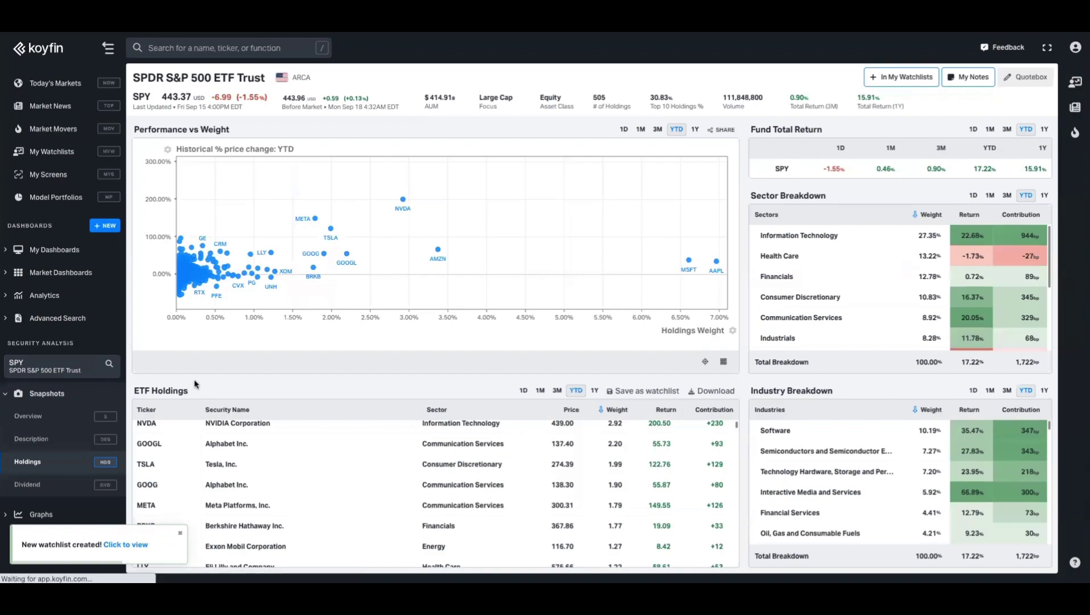
pyautogui.scroll(-10, 499, 347)
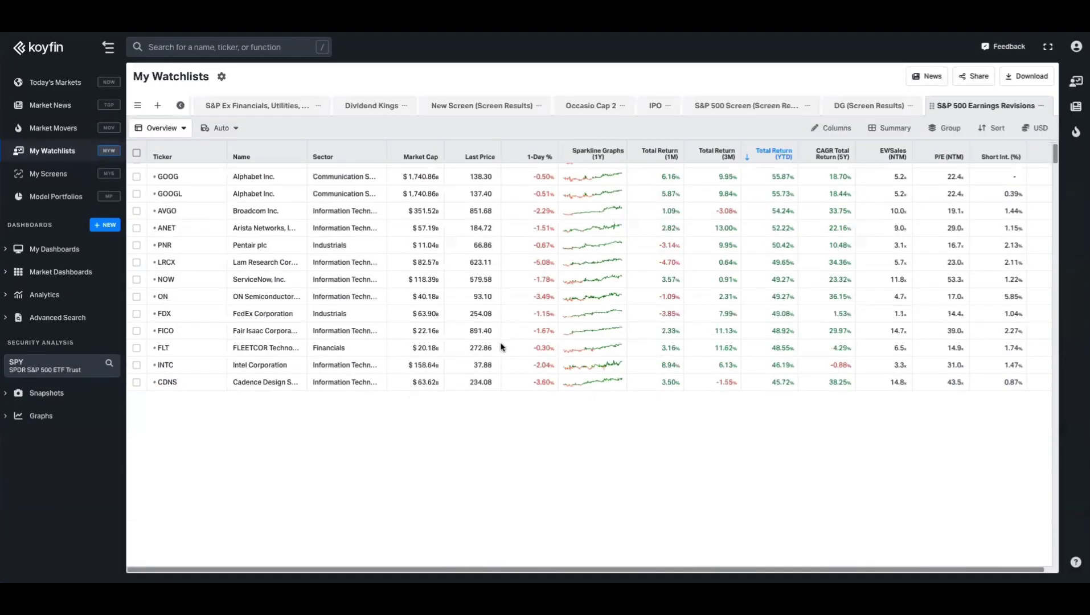
pyautogui.scroll(10, 713, 207)
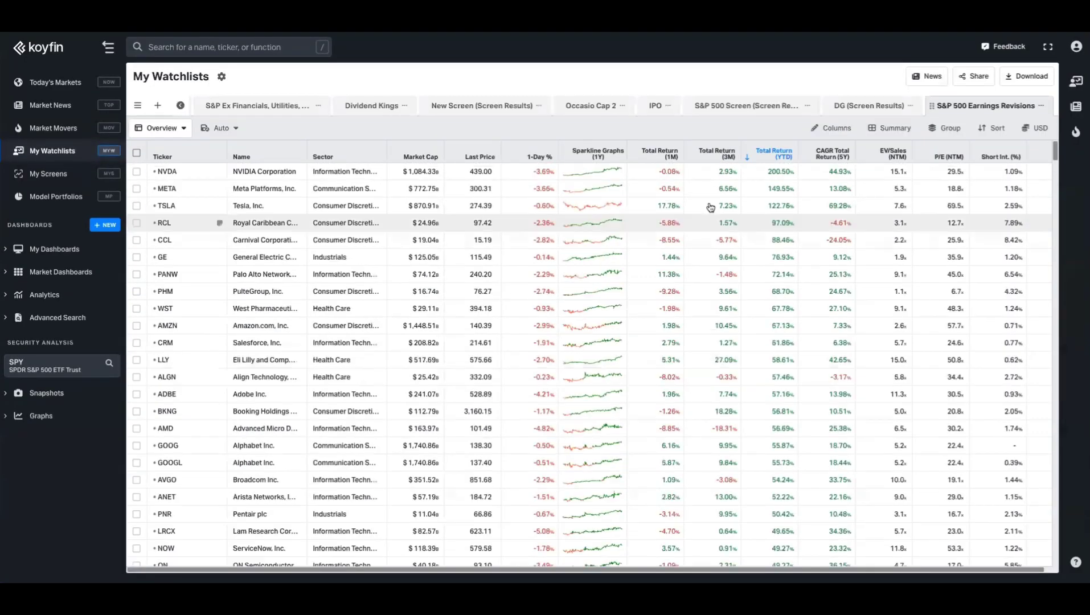
# Remove every watchlist column from Market Cap through Short Int. (%), keeping only Ticker, Name and Sector
pyautogui.click(834, 128)
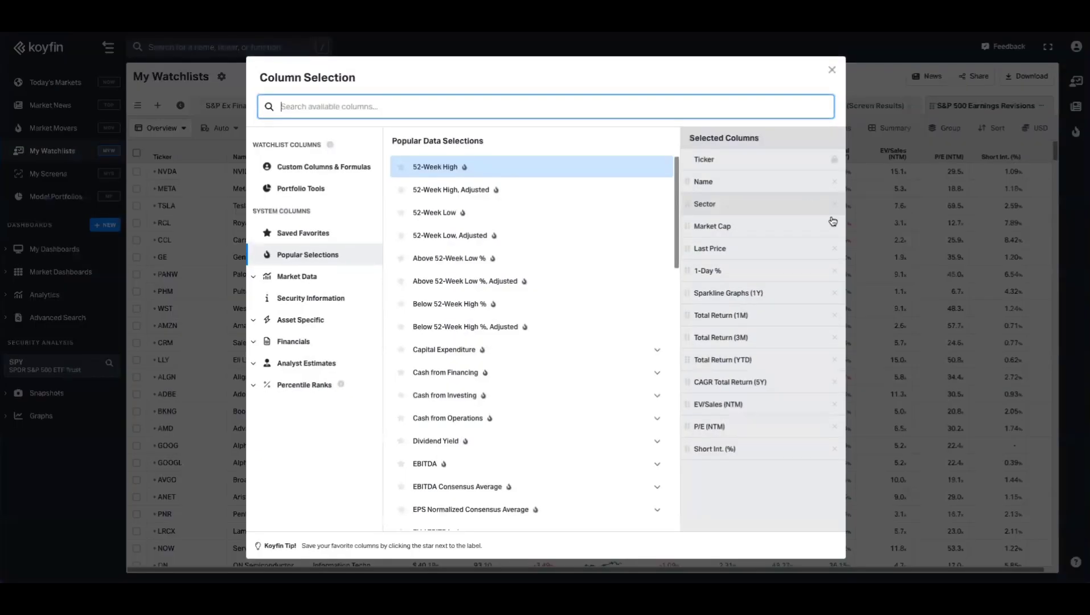
pyautogui.tripleClick(834, 226)
pyautogui.doubleClick(834, 226)
pyautogui.doubleClick(834, 226)
pyautogui.tripleClick(834, 226)
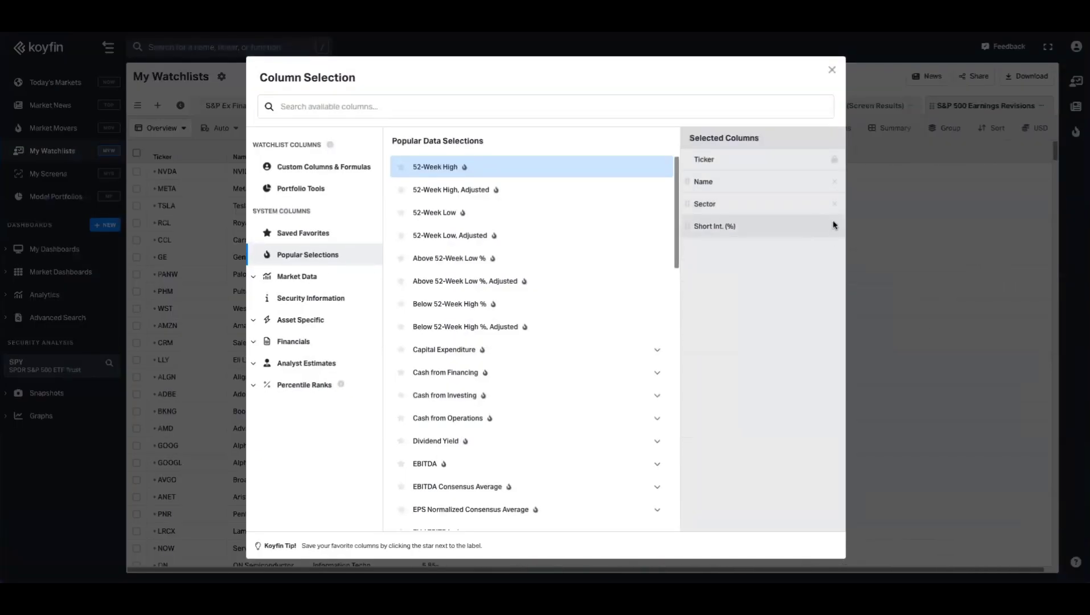
pyautogui.click(834, 226)
# Add the EBIT Consensus Average Revision % columns for FY1E - 3M and FY1E - 6M and close the column selection
pyautogui.click(307, 363)
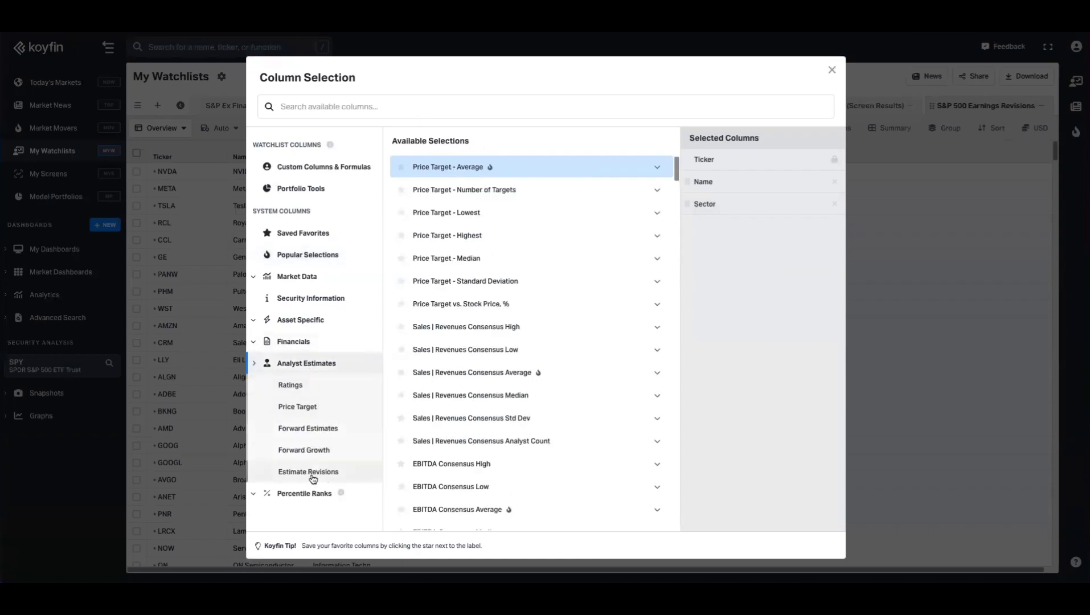
pyautogui.click(348, 478)
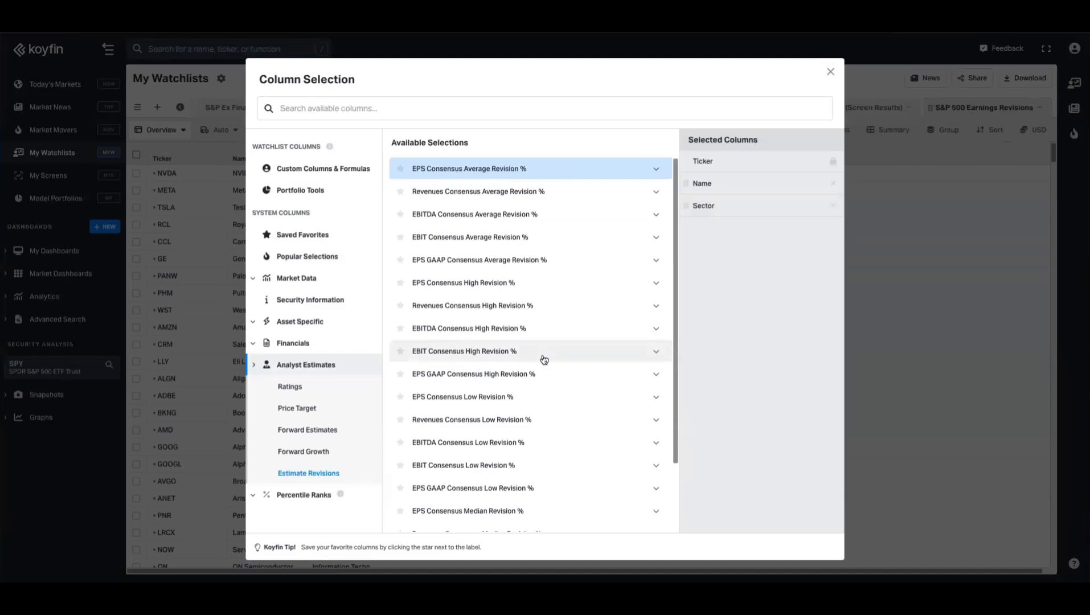
pyautogui.click(606, 233)
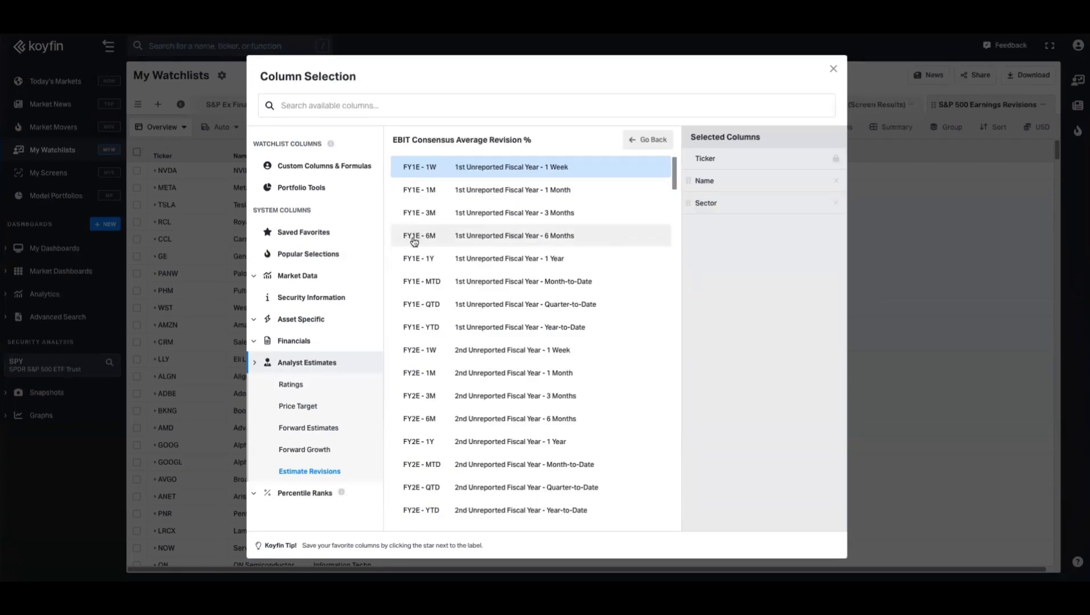
pyautogui.click(588, 237)
pyautogui.click(576, 216)
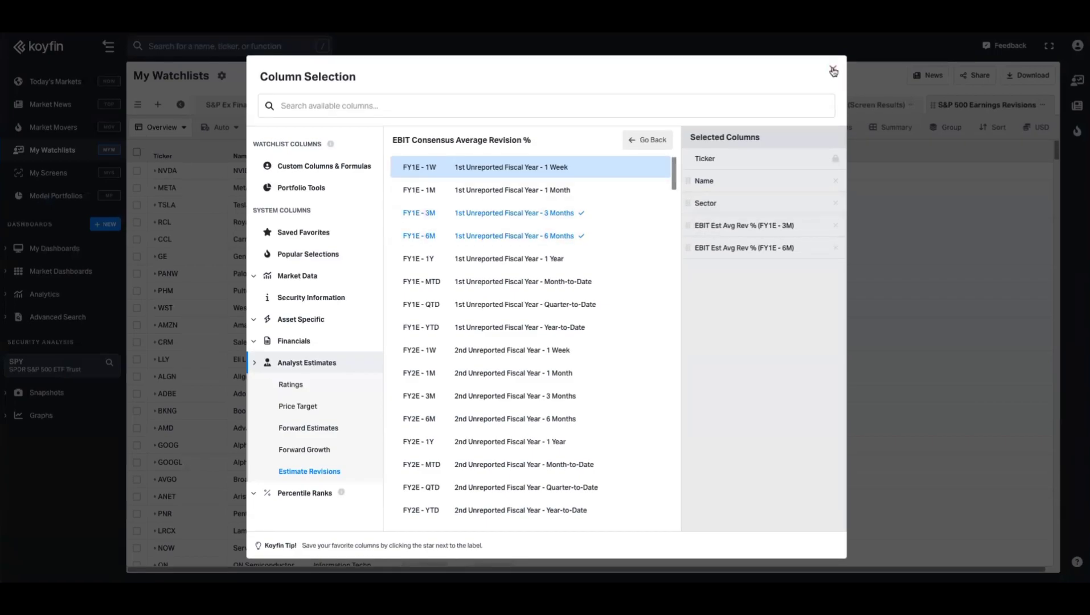
pyautogui.press('Escape')
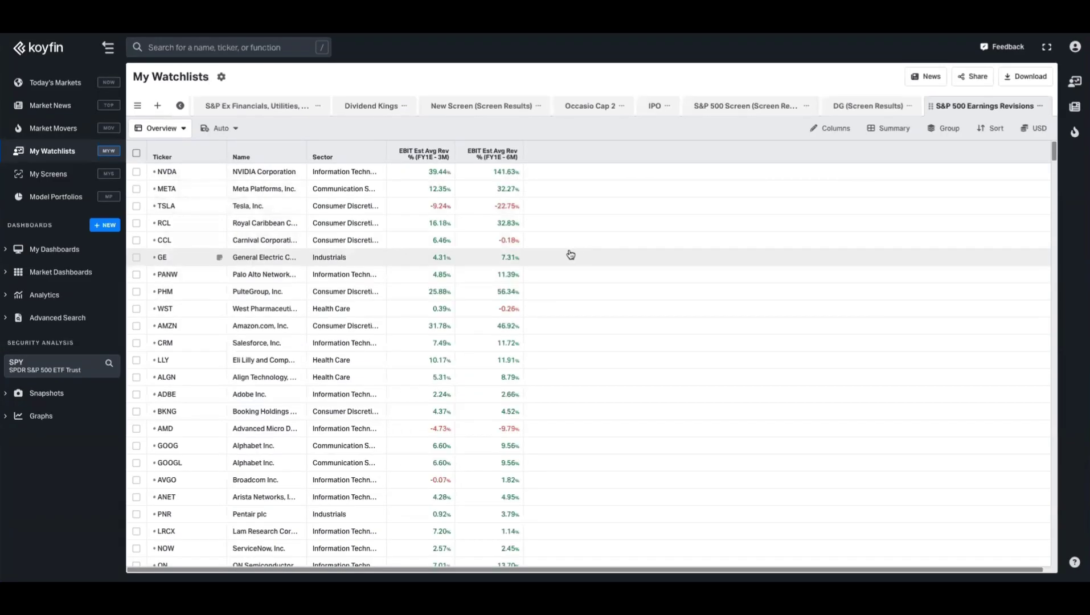
# Rank the watchlist by the FY1E six-month EBIT revision from highest and from lowest, and by the three-month revision
pyautogui.click(461, 162)
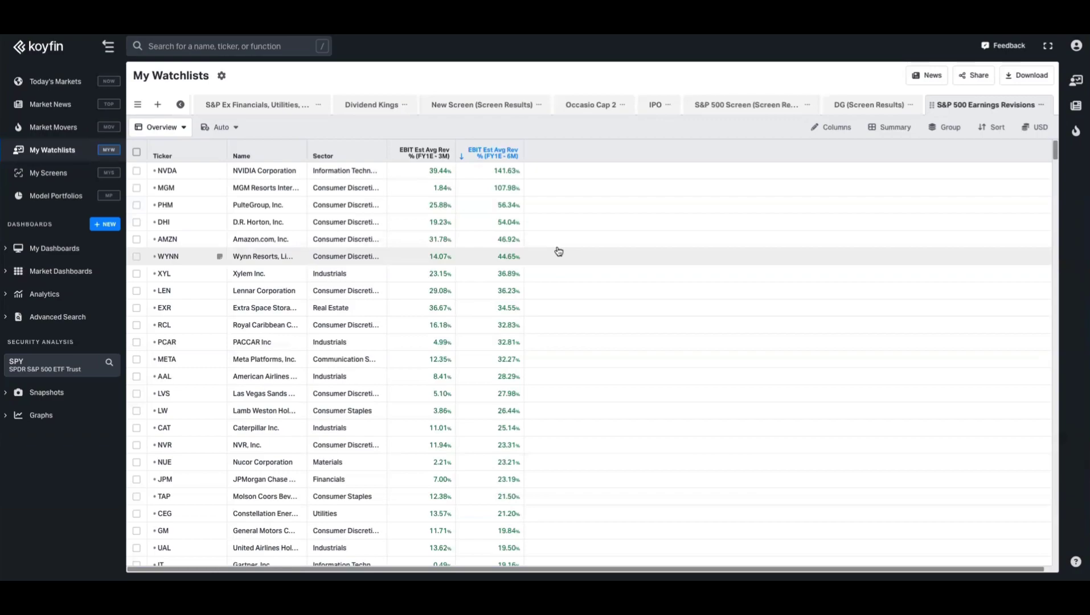
pyautogui.click(461, 159)
pyautogui.click(459, 161)
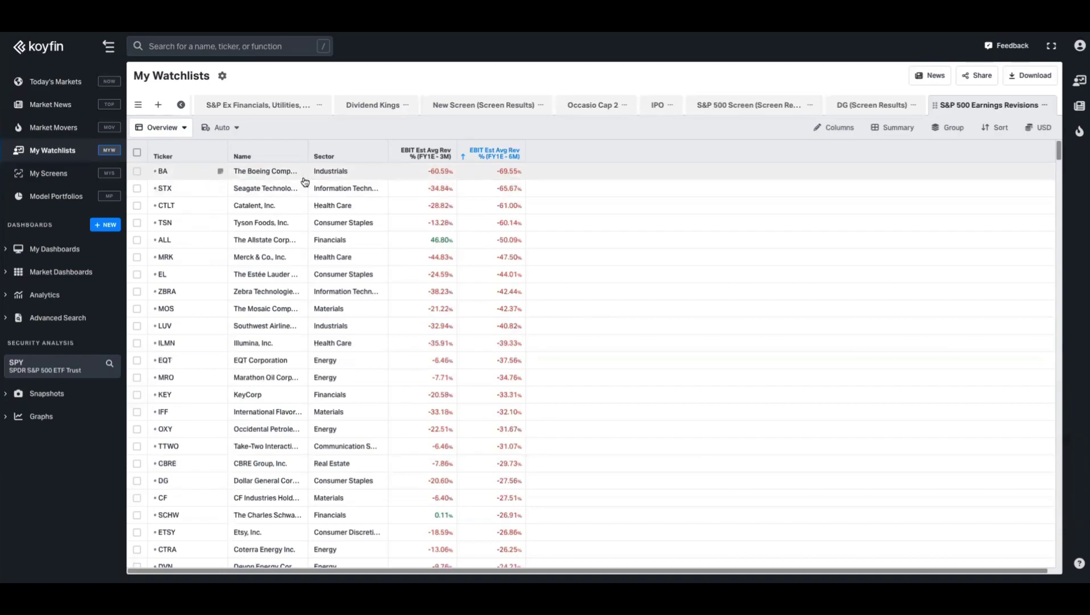
pyautogui.click(425, 154)
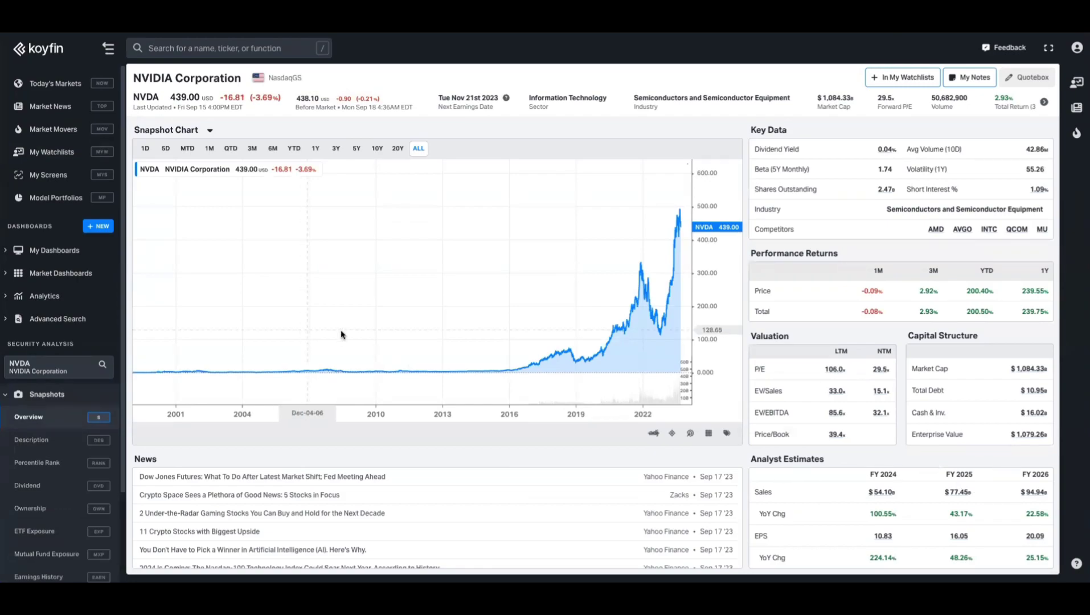
# Go to the saved stock screens in My Screens
pyautogui.click(61, 175)
pyautogui.click(158, 103)
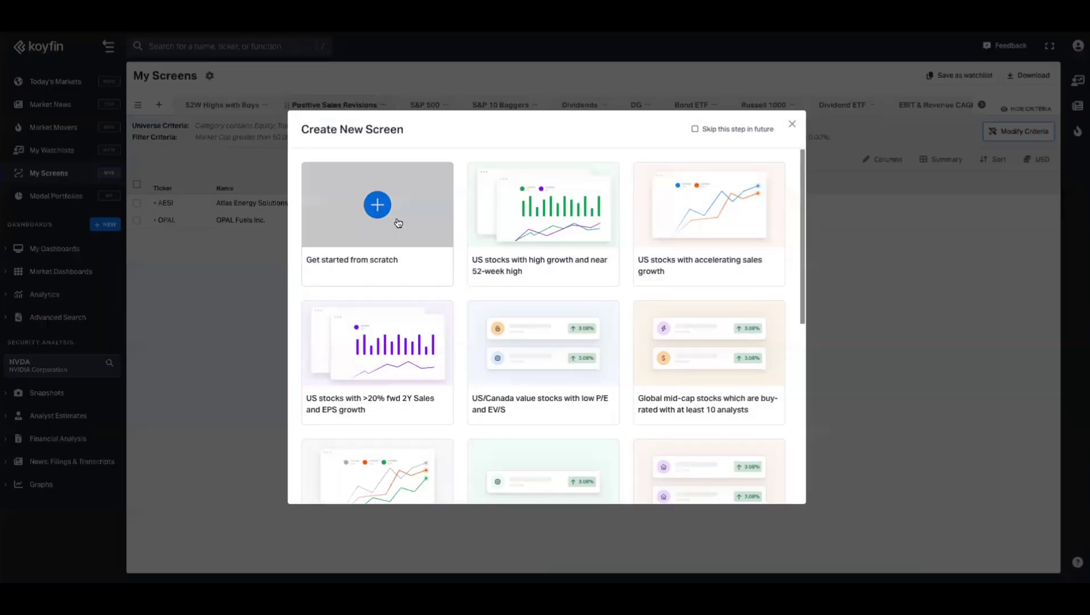
pyautogui.click(398, 222)
pyautogui.tripleClick(404, 399)
pyautogui.write('Earnings Revisions')
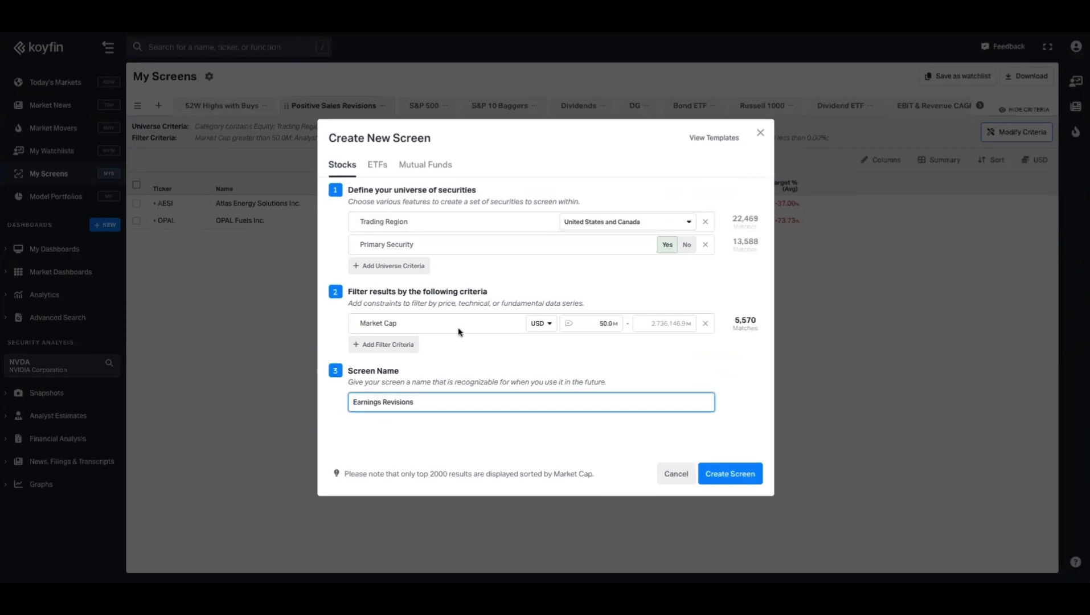
pyautogui.click(410, 265)
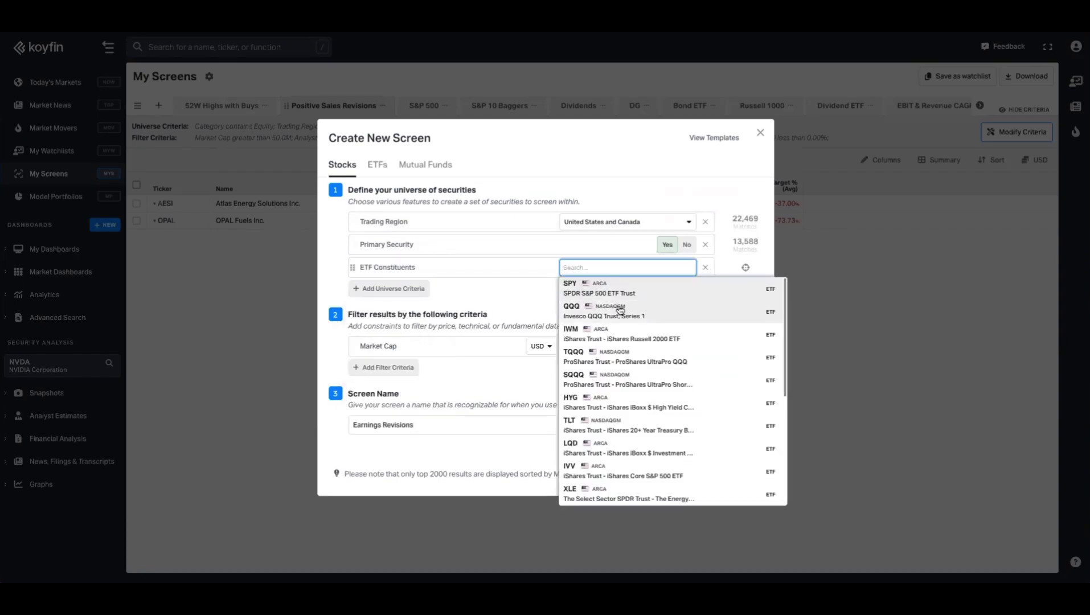
pyautogui.click(573, 292)
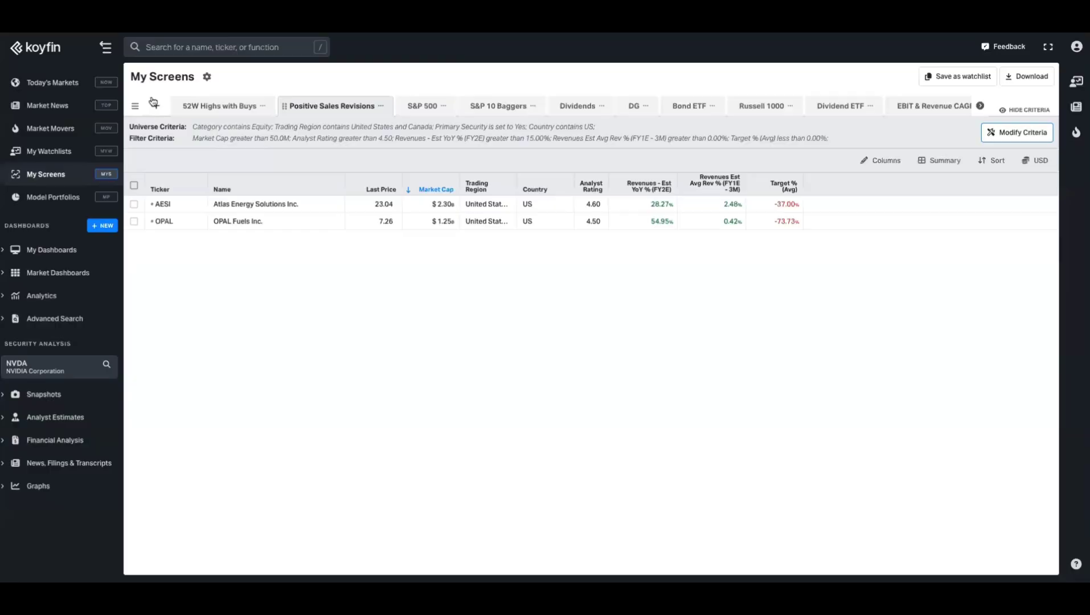
# Start a screen from scratch limited to constituents of the SPDR S&P 500 ETF Trust and remove its Market Cap filter
pyautogui.click(158, 106)
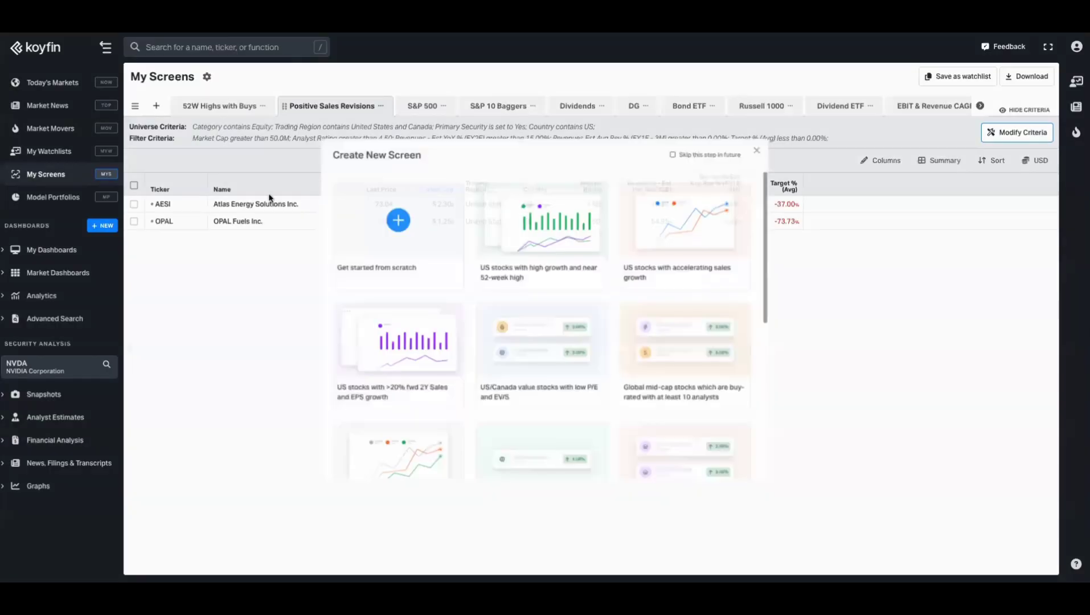
pyautogui.click(381, 205)
pyautogui.click(393, 267)
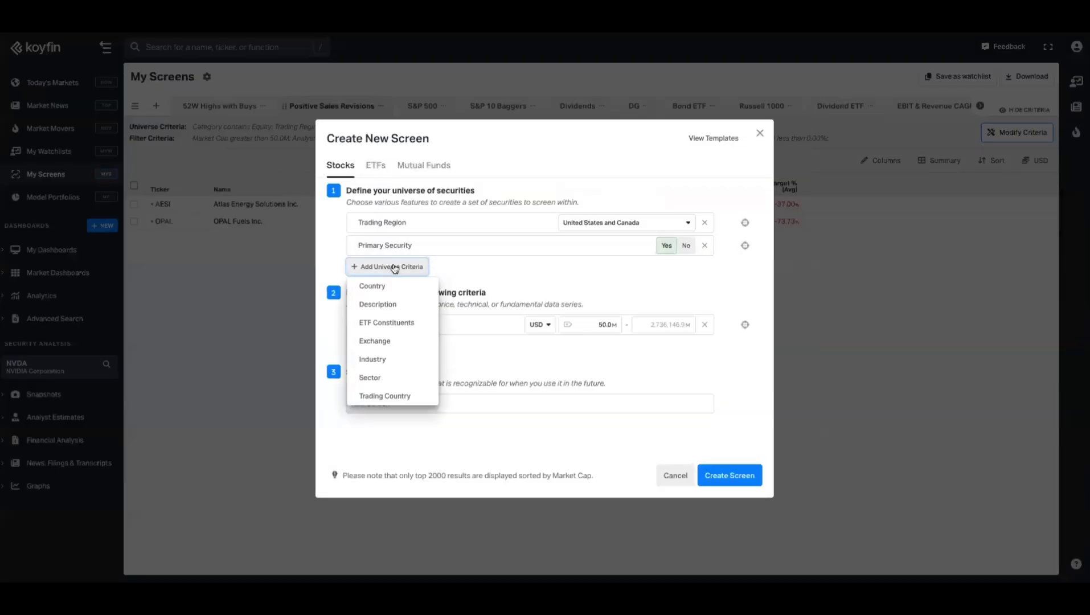
pyautogui.click(398, 322)
pyautogui.click(624, 291)
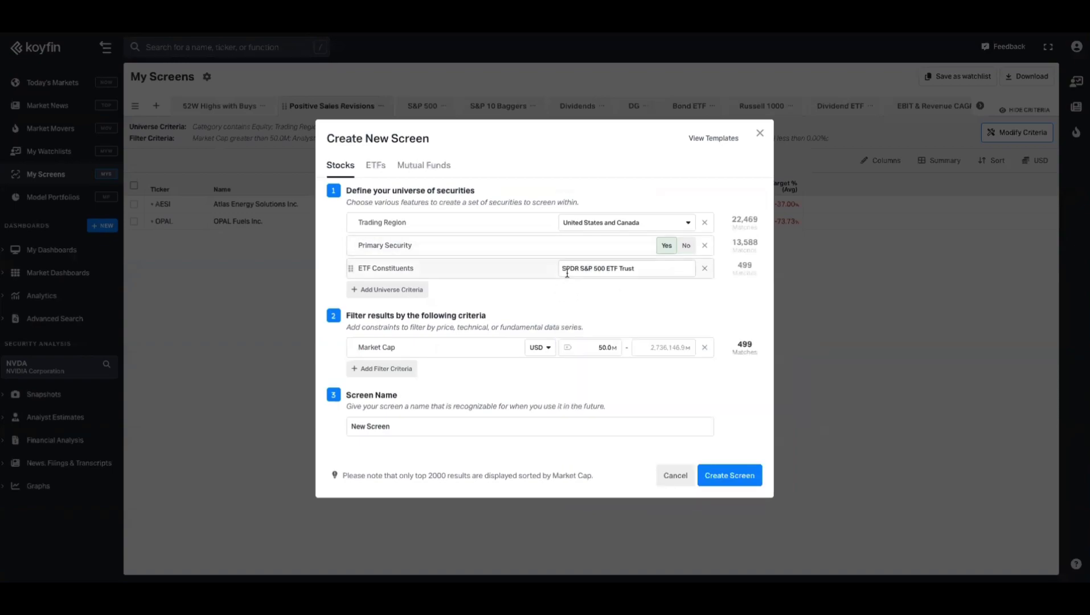
pyautogui.click(704, 348)
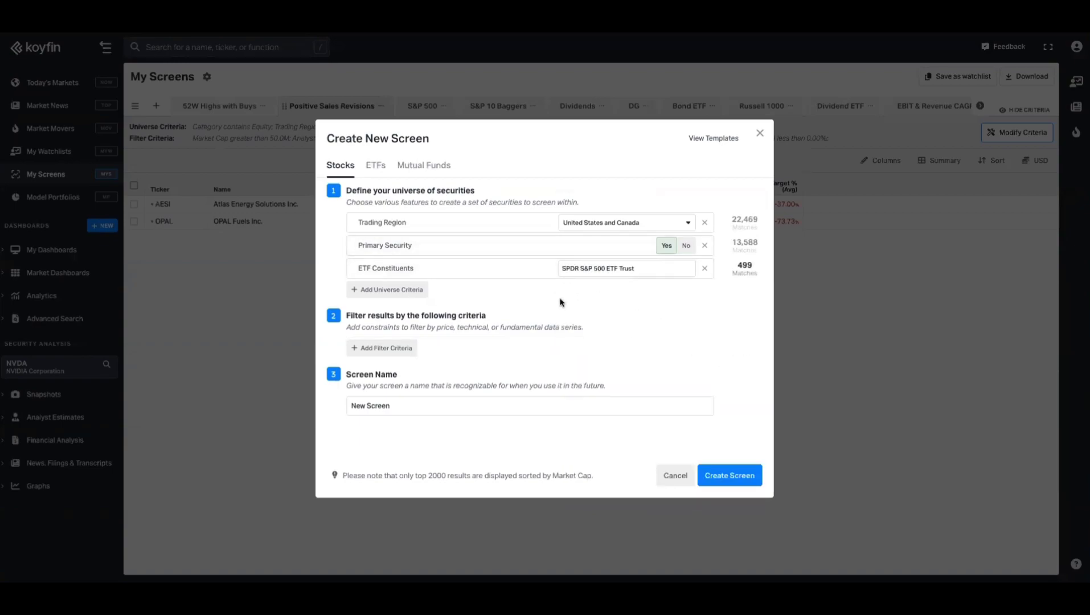
# Add the Revenues Consensus Average Revision % estimate revision for FY1E - 3M as a filter criterion of the screen
pyautogui.click(406, 353)
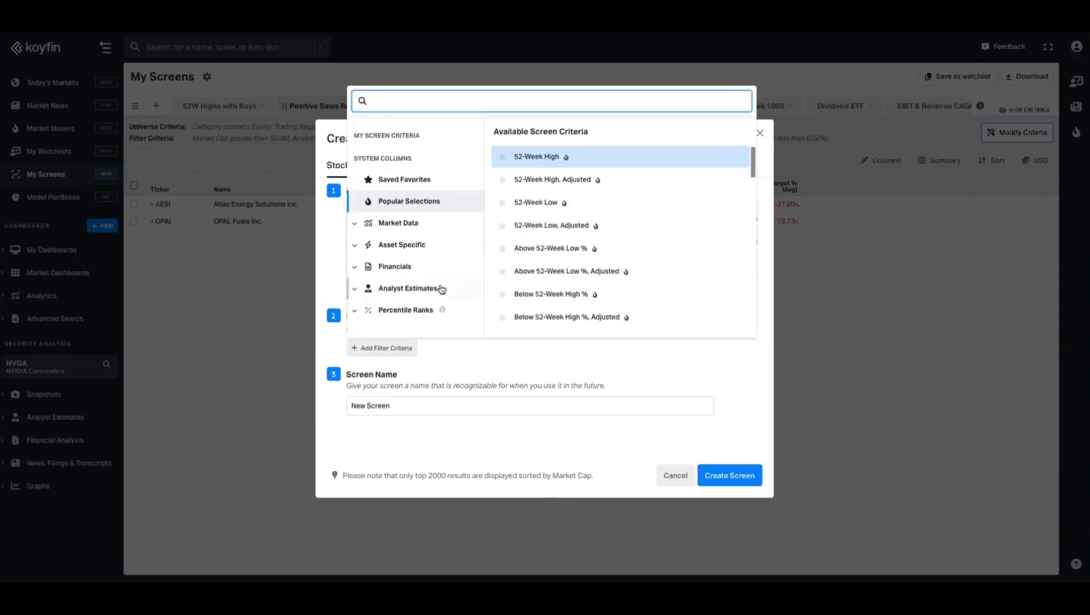
pyautogui.click(420, 292)
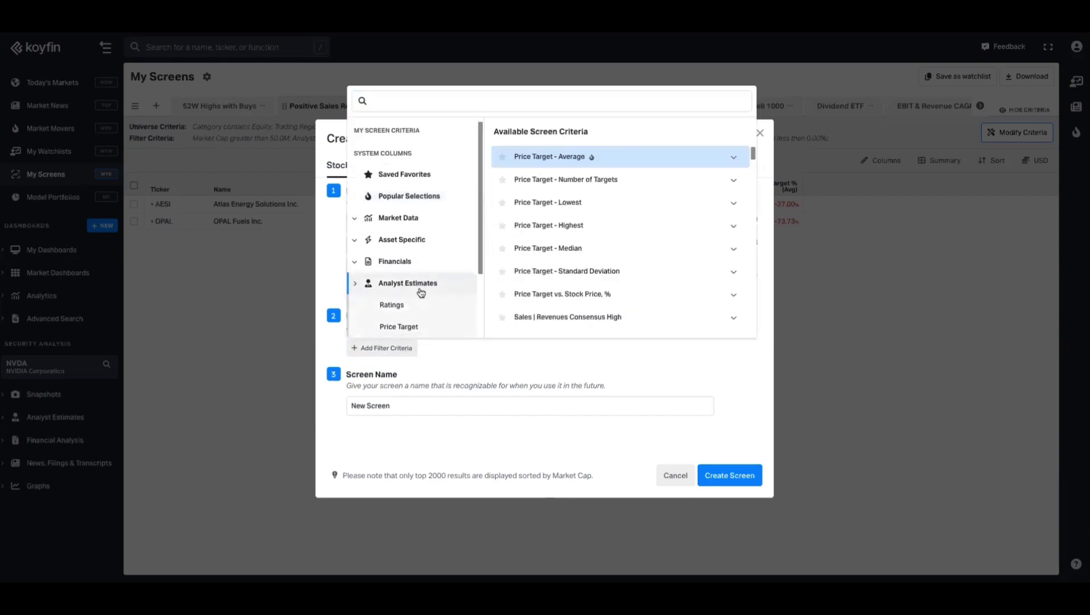
pyautogui.scroll(-2, 420, 292)
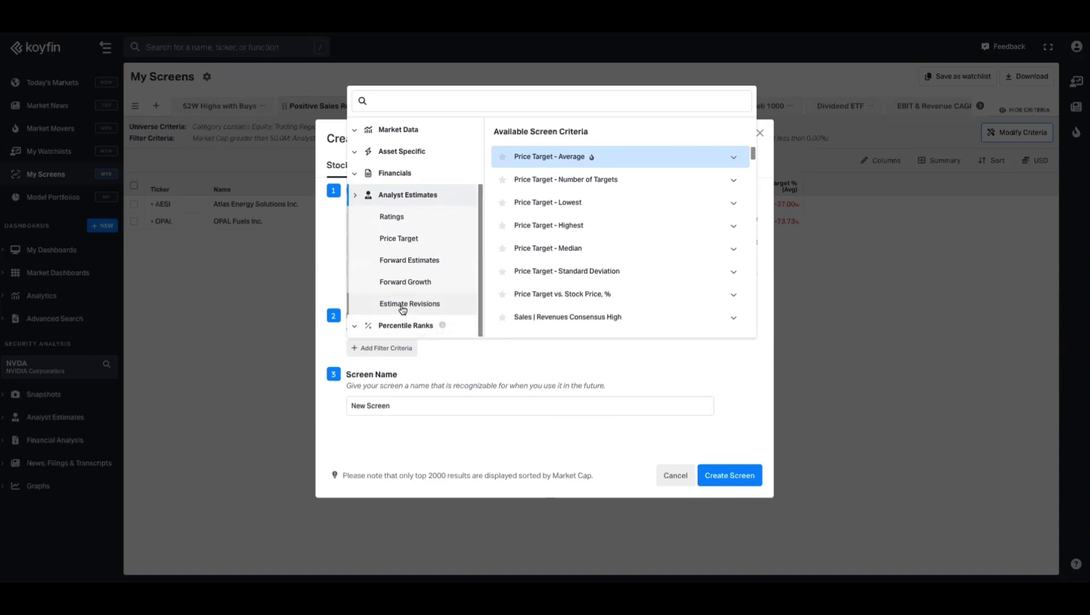
pyautogui.click(402, 306)
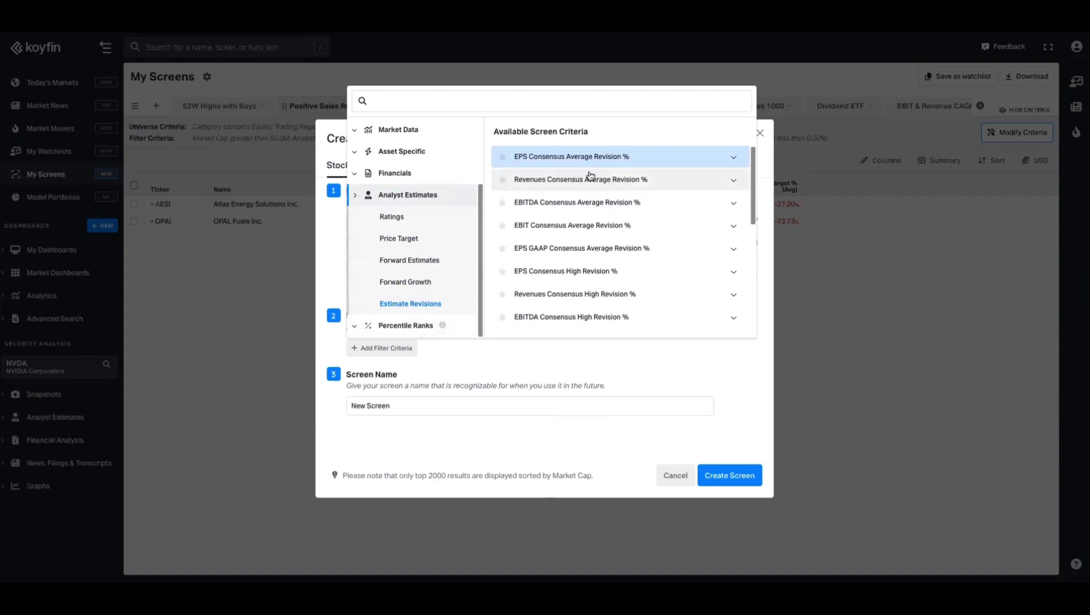
pyautogui.click(610, 182)
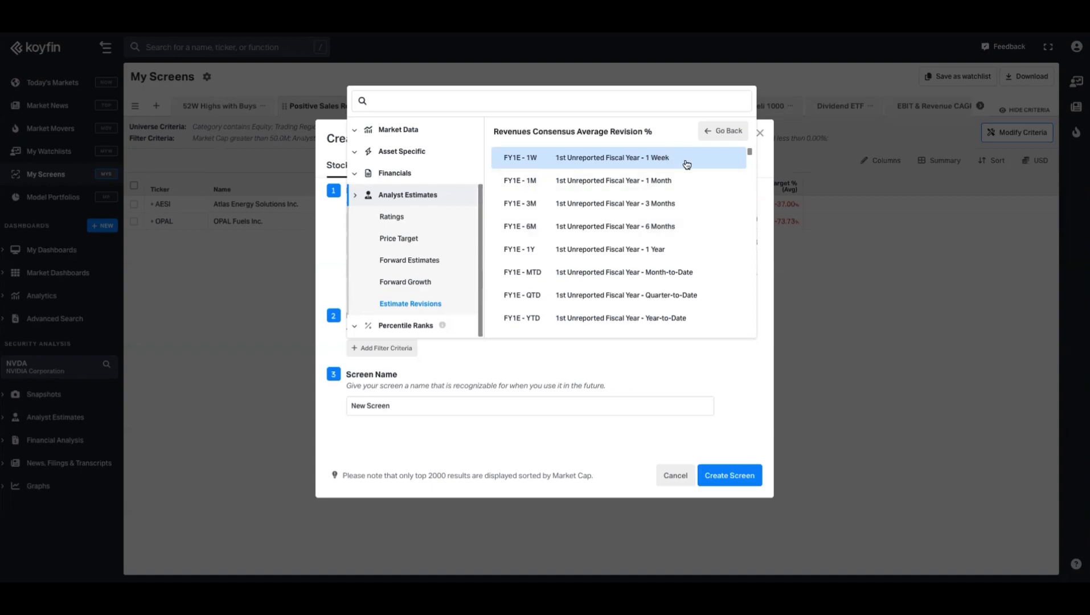
pyautogui.click(686, 206)
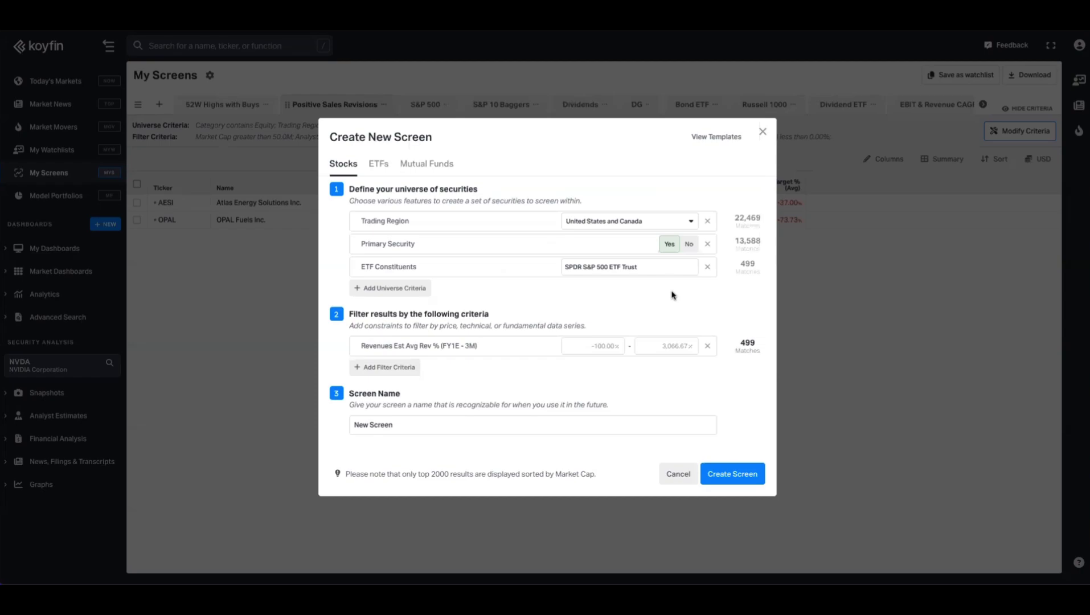
# Set the minimum of the Revenues Est Avg Rev % (FY1E - 3M) filter to 0% and raise it to 25%
pyautogui.click(585, 349)
pyautogui.write('0')
pyautogui.click(522, 388)
pyautogui.click(598, 349)
pyautogui.press('BackSpace')
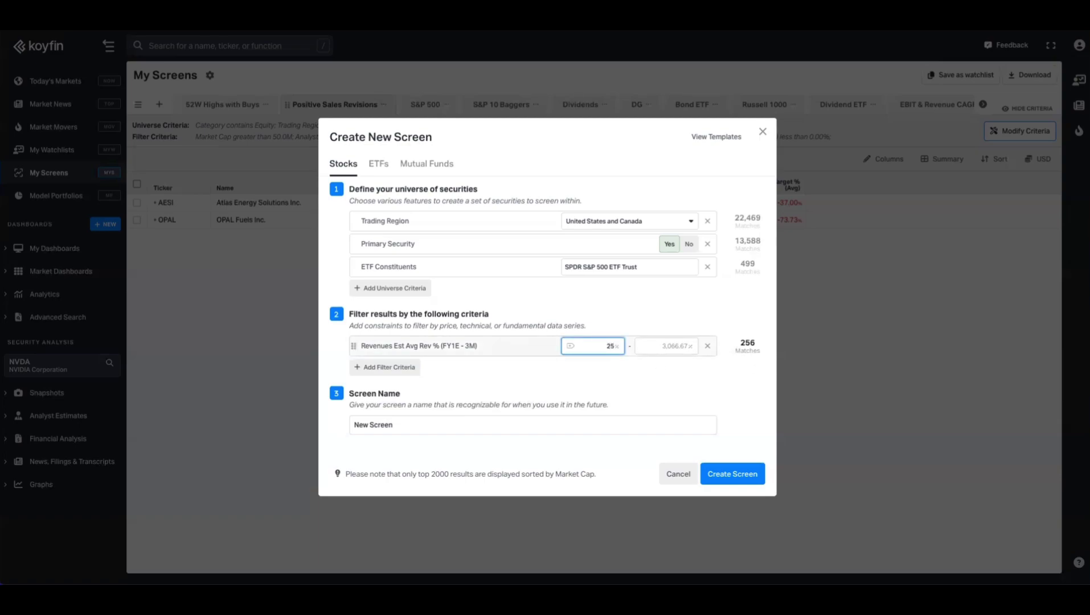
pyautogui.click(584, 375)
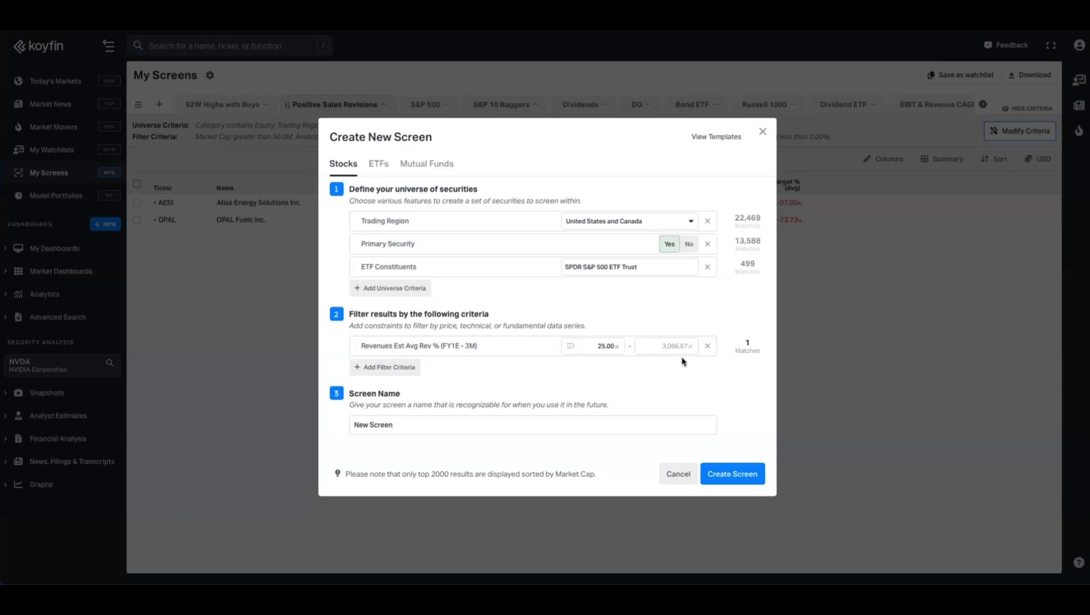
# Lower the minimum of the Revenues Est Avg Rev % (FY1E - 3M) filter to 10% and create the screen
pyautogui.click(615, 346)
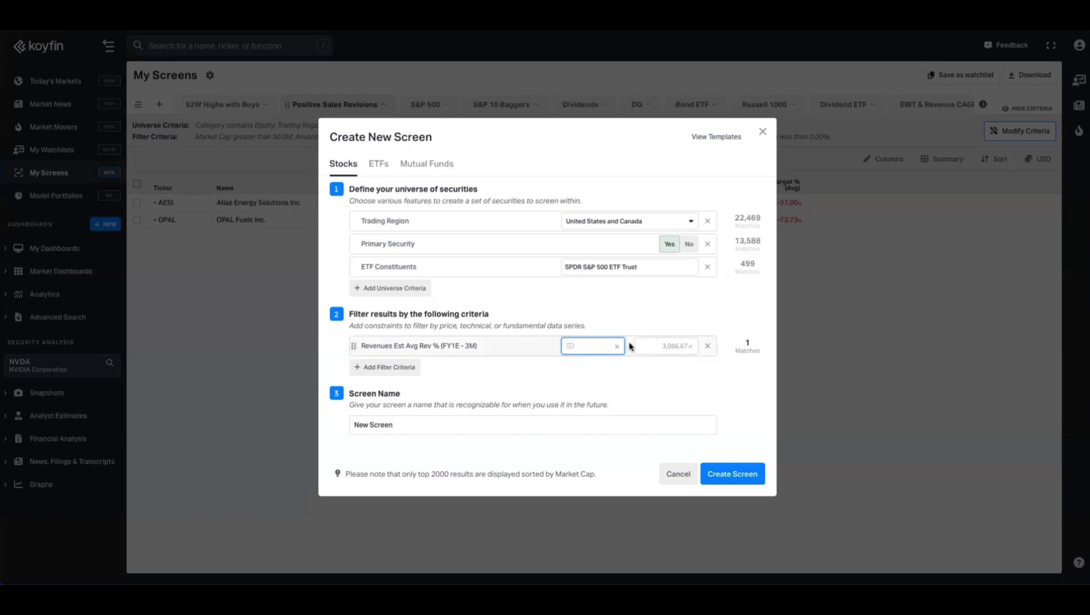
pyautogui.write('10')
pyautogui.click(626, 373)
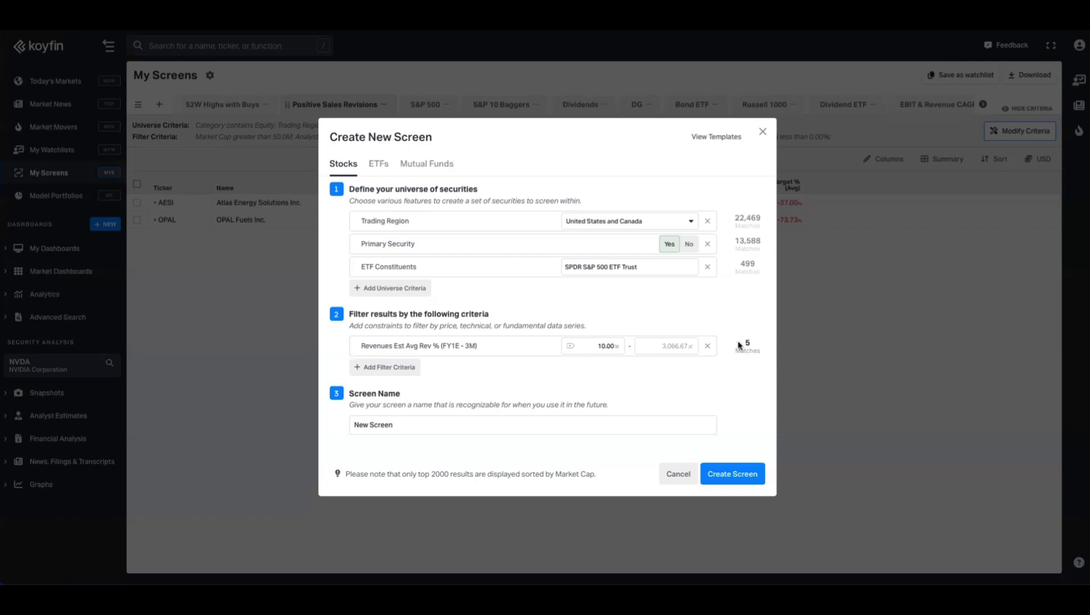
pyautogui.click(726, 475)
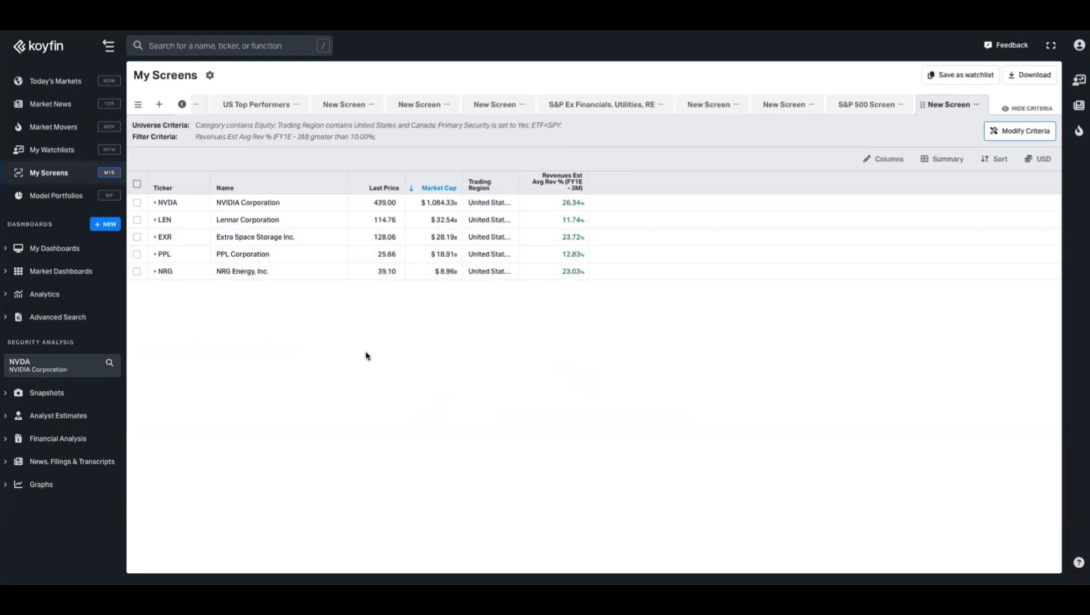
# Start another new stock screen and change its Trading Region from United States and Canada to Europe only
pyautogui.click(159, 106)
pyautogui.click(410, 226)
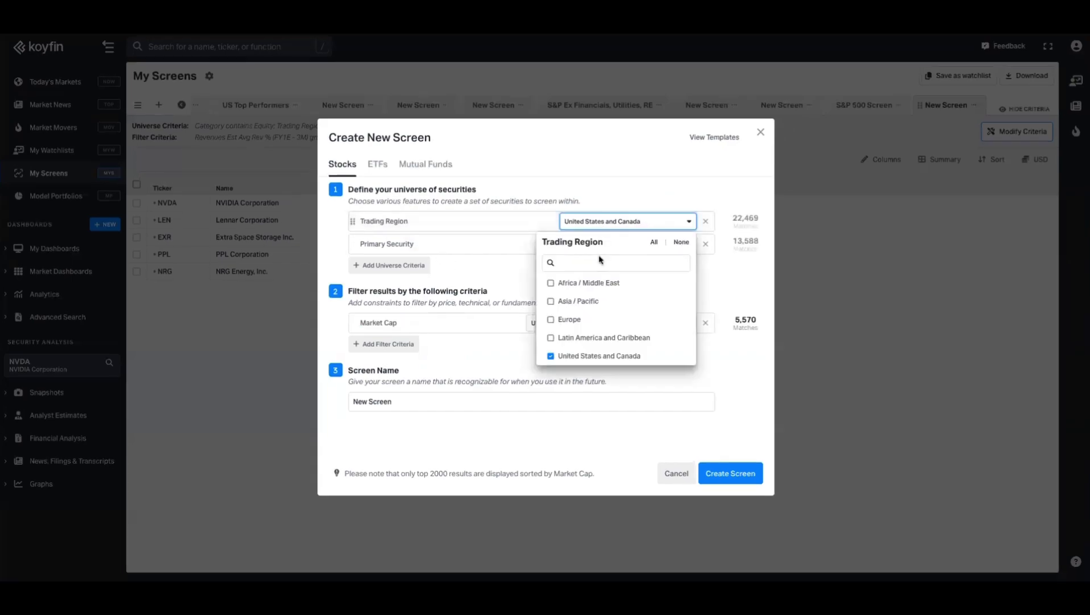
pyautogui.click(550, 320)
pyautogui.click(550, 355)
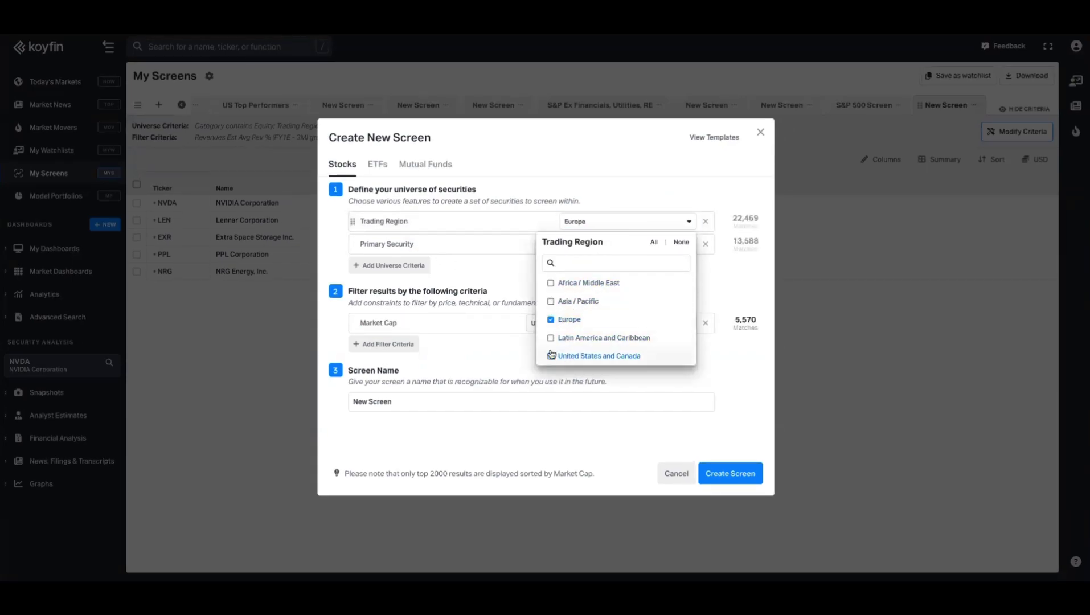
# Add Country as a universe criterion and limit it to United Kingdom (GB)
pyautogui.click(402, 266)
pyautogui.click(382, 289)
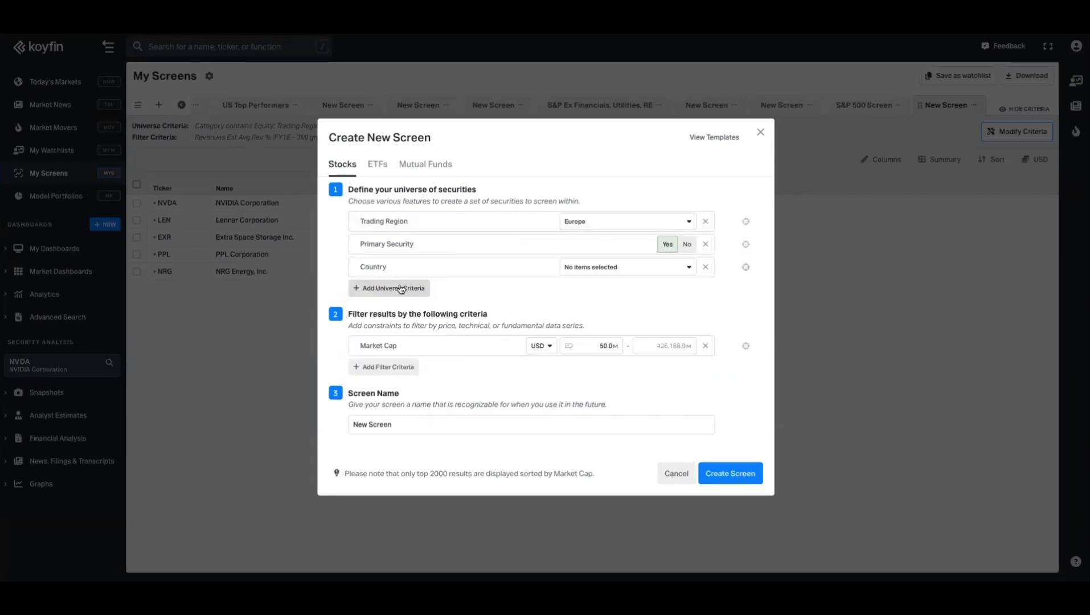
pyautogui.click(600, 274)
pyautogui.write('gb')
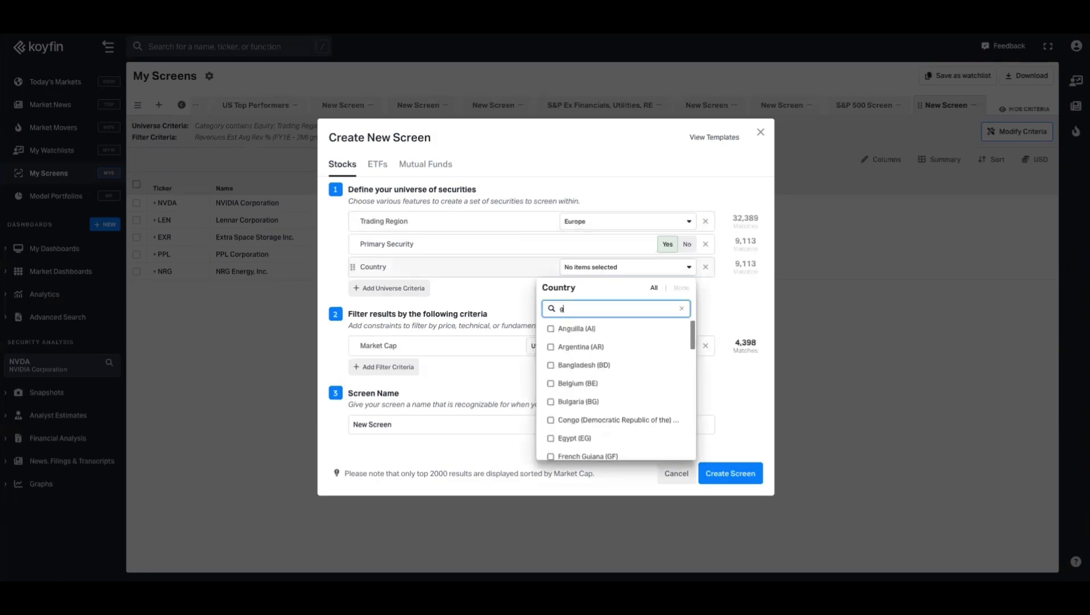
pyautogui.click(560, 329)
pyautogui.click(506, 303)
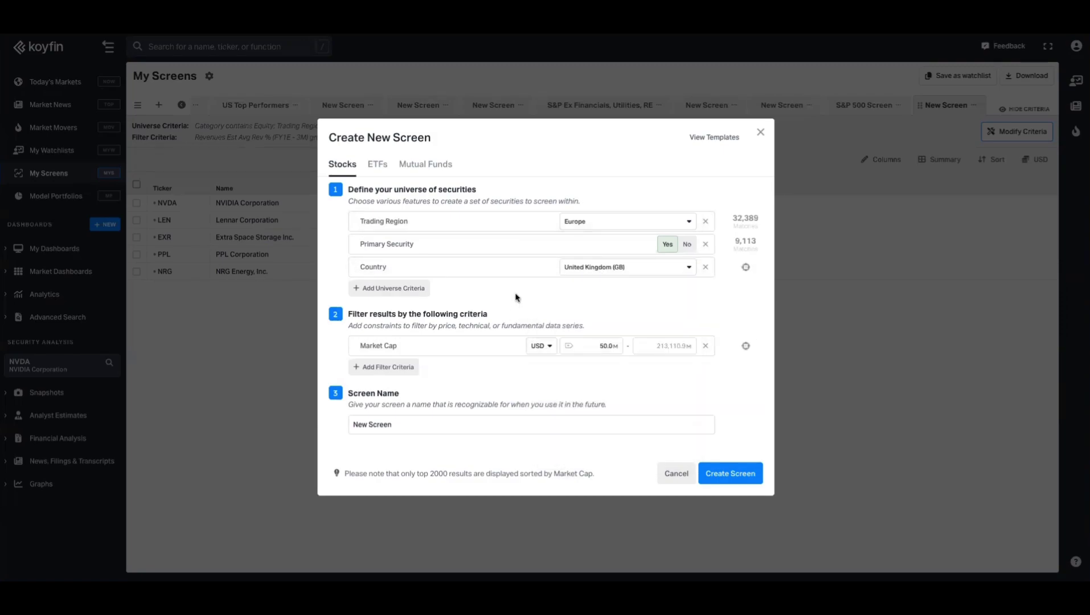
# Set the Market Cap filter's minimum to 250 million and its currency to GBP
pyautogui.click(596, 345)
pyautogui.press('BackSpace')
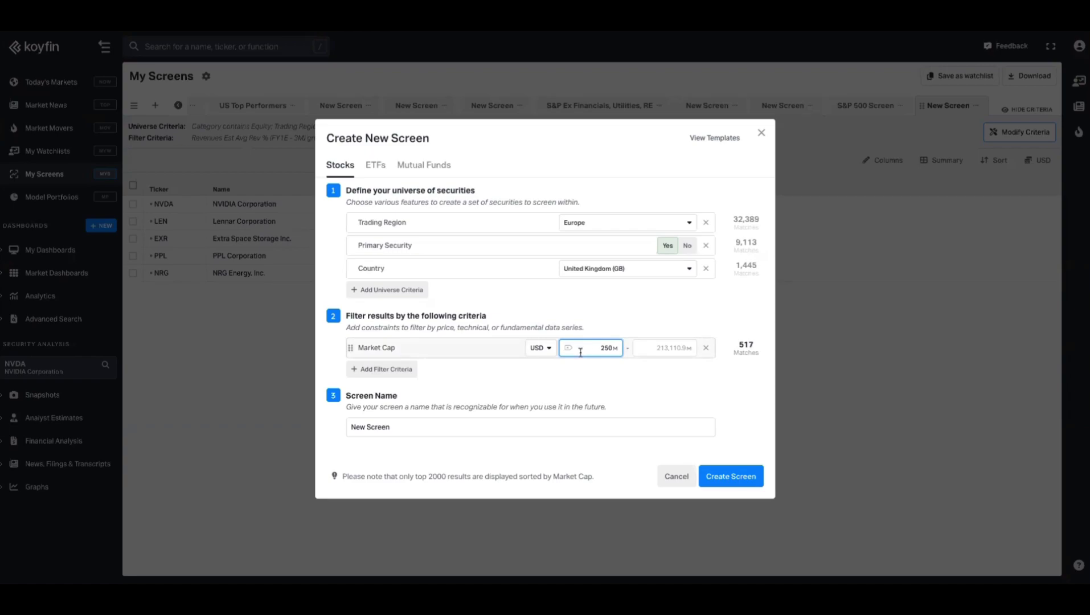
pyautogui.click(541, 348)
pyautogui.click(536, 393)
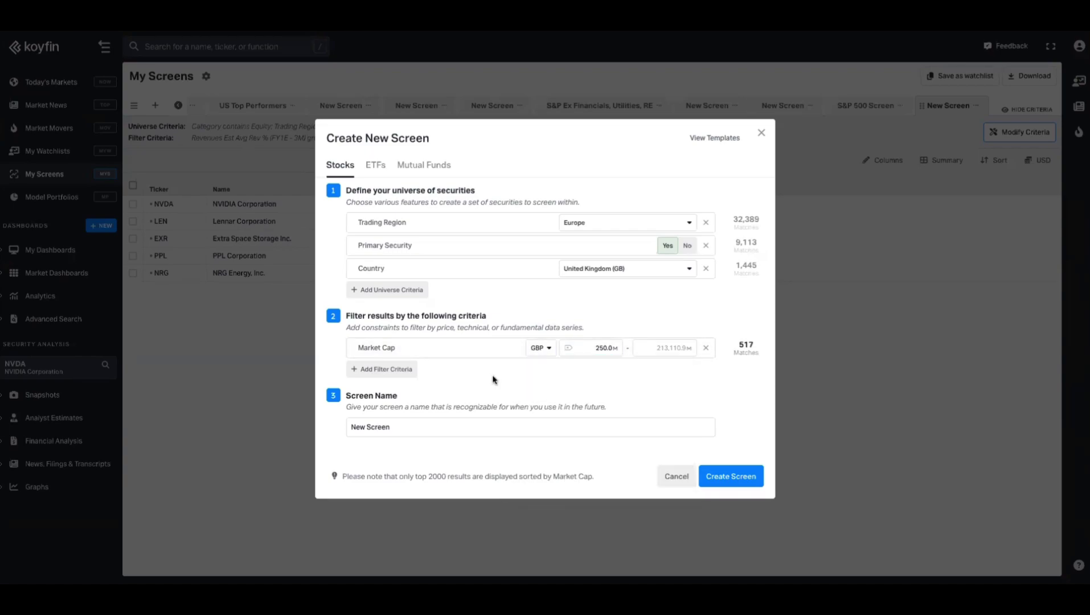
# Add the average Price Target vs. Stock Price, % from the analyst estimates as a filter criterion
pyautogui.click(378, 369)
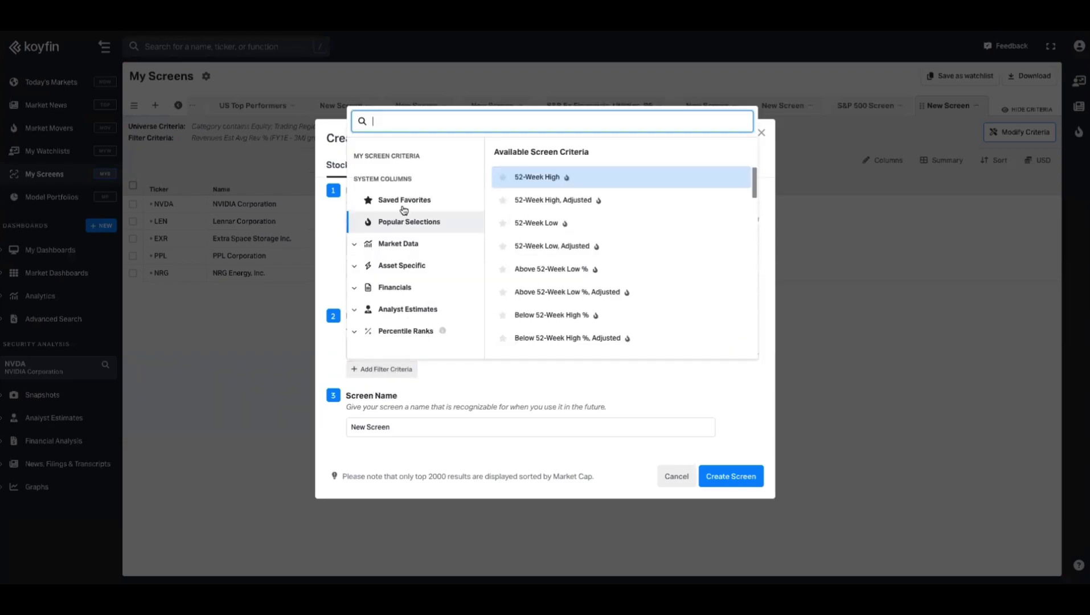
pyautogui.click(418, 309)
pyautogui.scroll(-2, 419, 310)
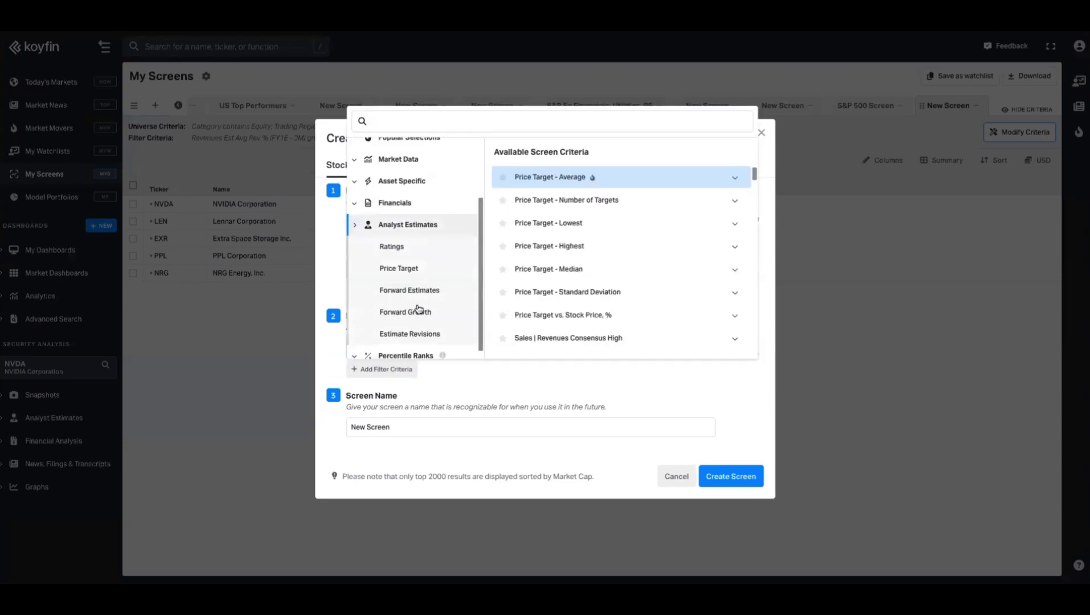
pyautogui.click(432, 263)
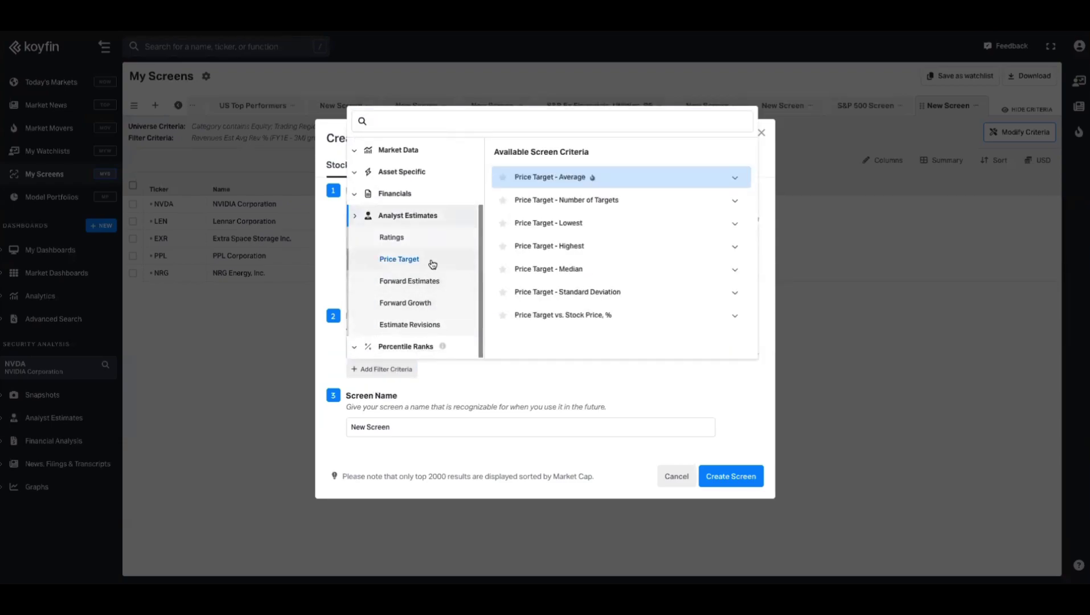
pyautogui.click(597, 315)
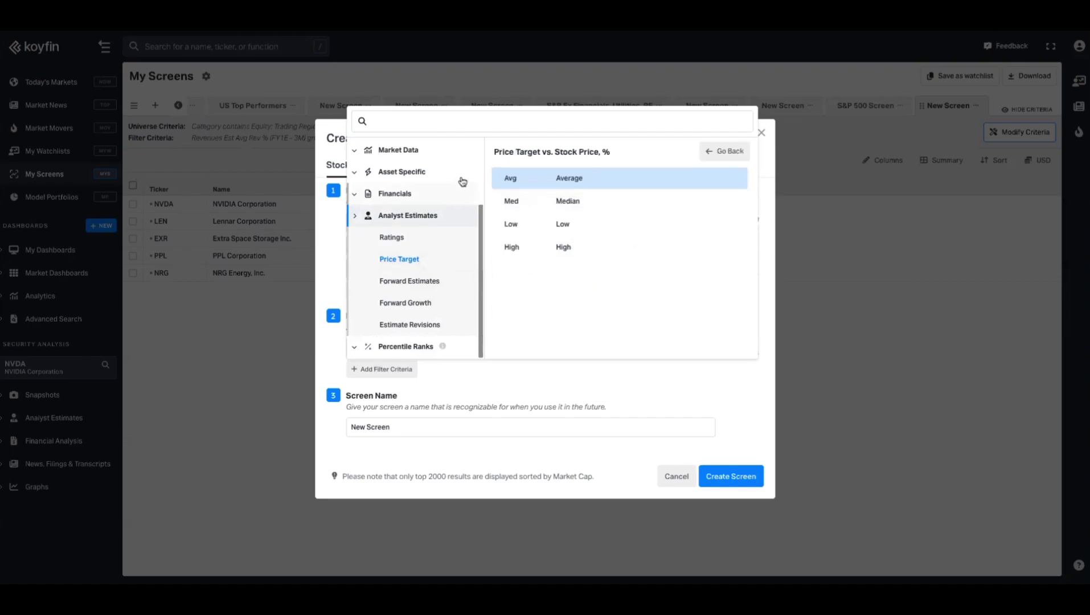
pyautogui.click(573, 180)
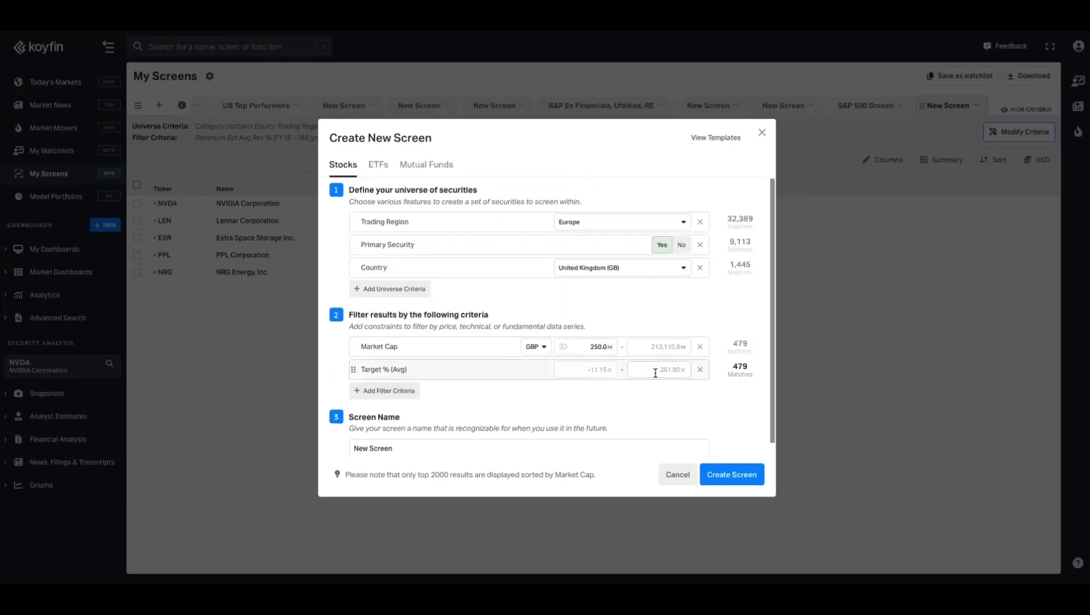
# Set the maximum of the Target % (Avg) filter to 0%
pyautogui.click(655, 371)
pyautogui.write('0')
pyautogui.press('Return')
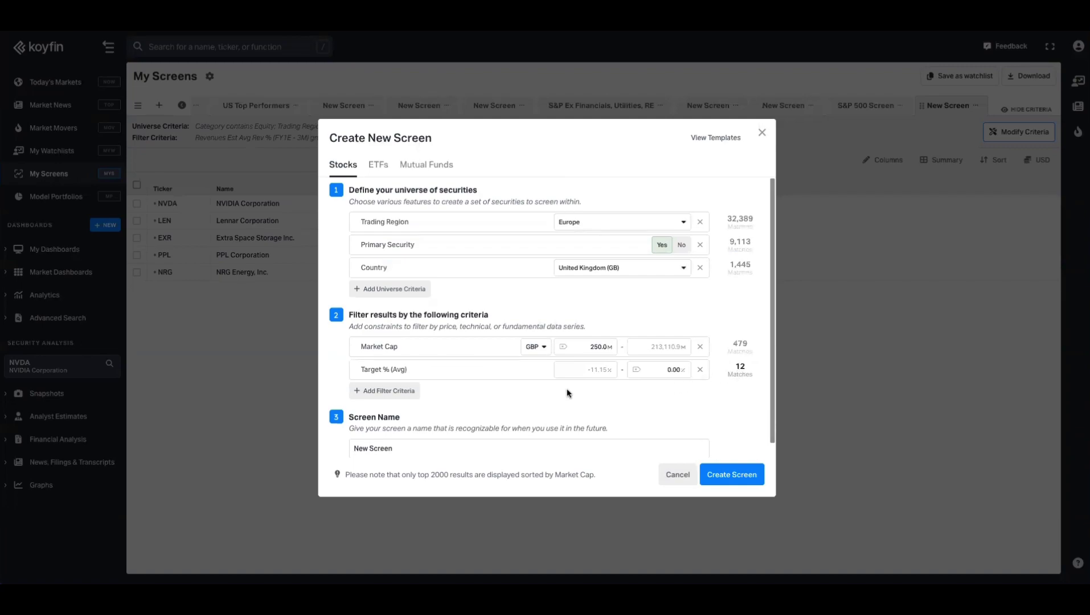
pyautogui.click(719, 472)
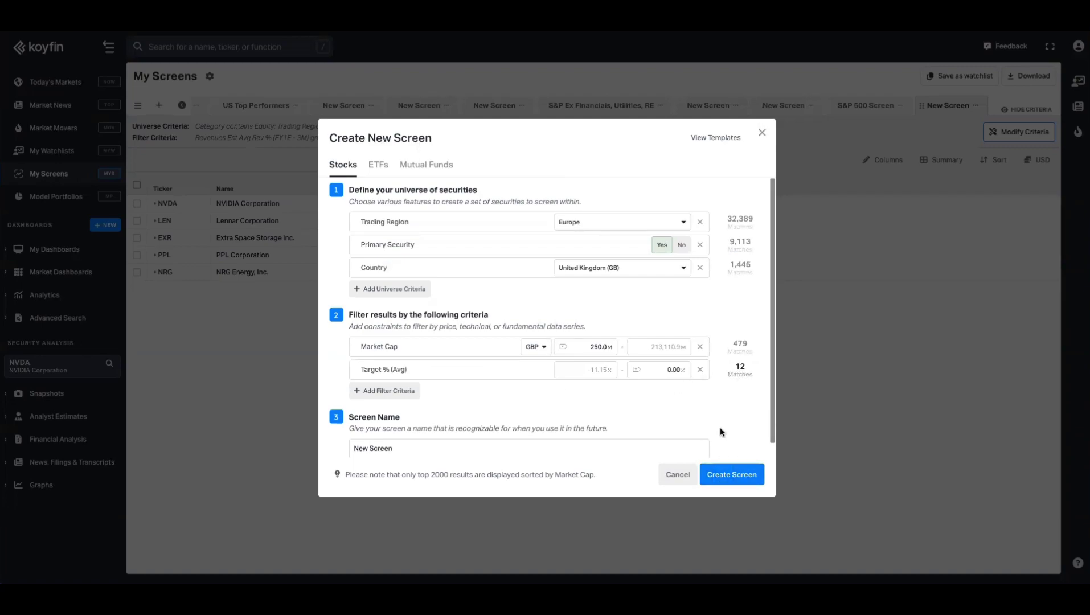
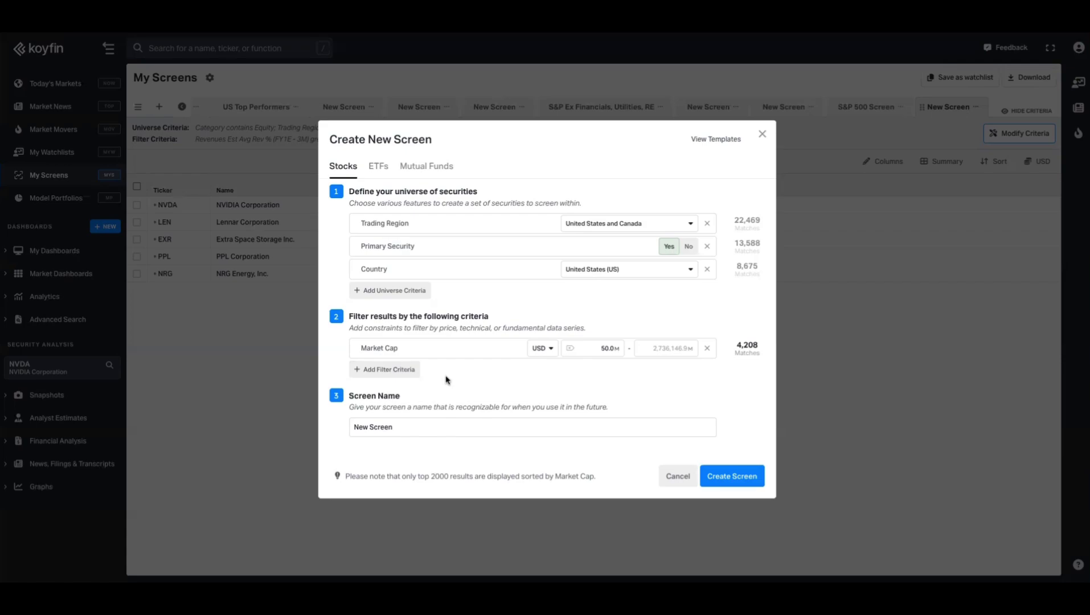
# Search the filter criteria for payout and choose Payout Ratio for the screen of United States stocks
pyautogui.click(406, 371)
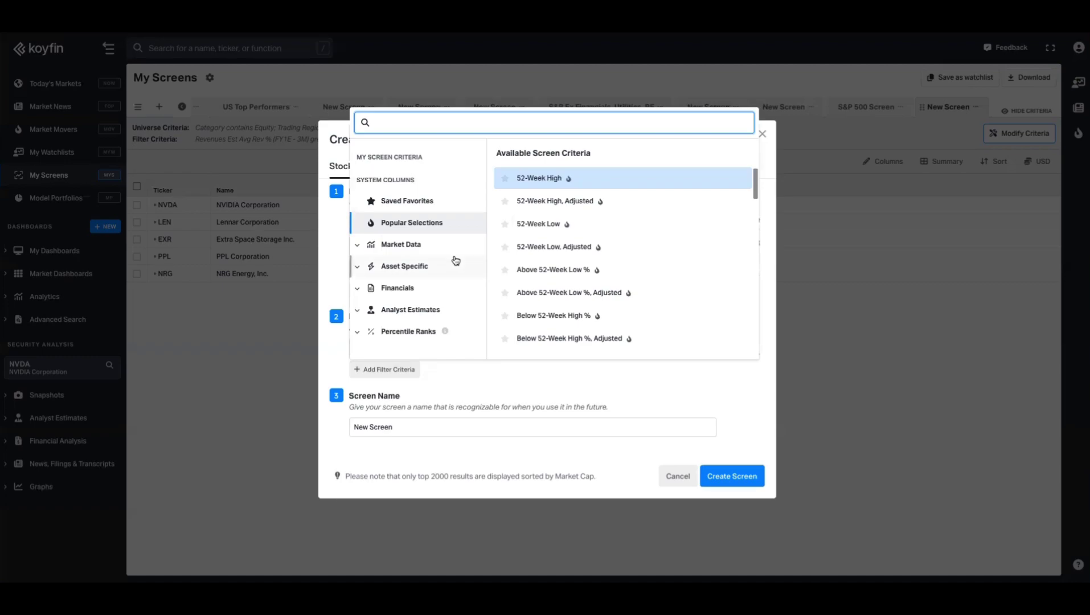
pyautogui.write('payout')
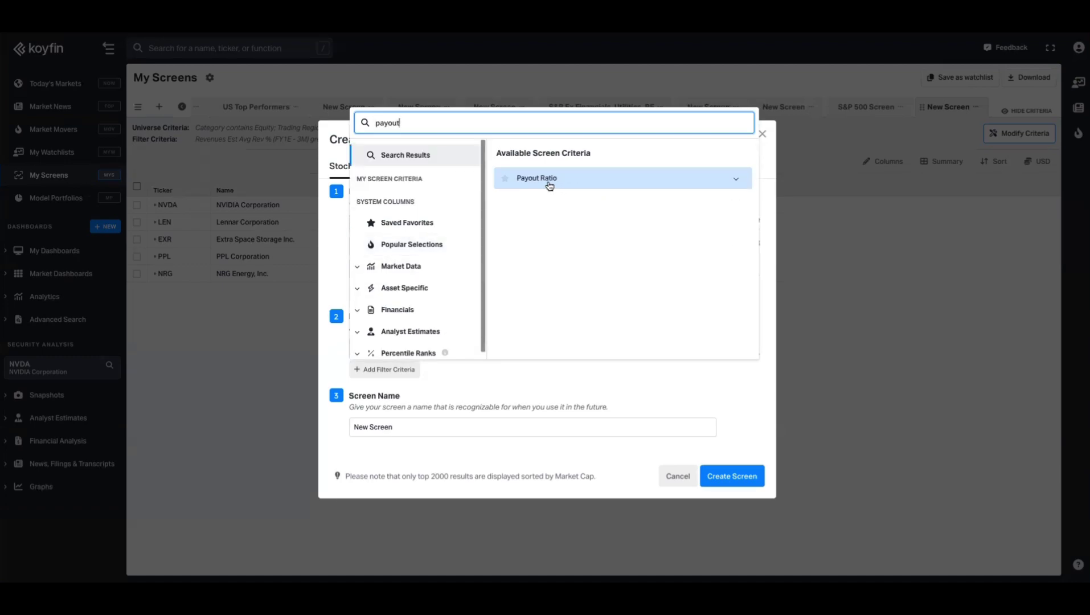
pyautogui.click(548, 182)
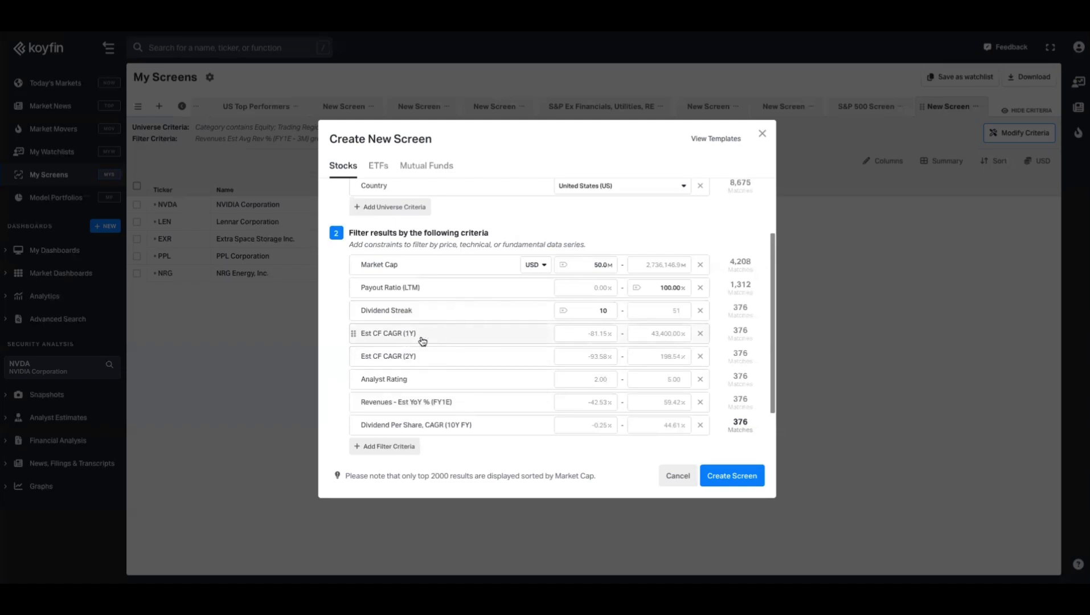
# Set the minimums of the Est CF CAGR (1Y) and Est CF CAGR (2Y) filters to 0%
pyautogui.click(586, 335)
pyautogui.write('0')
pyautogui.click(579, 353)
pyautogui.write('0')
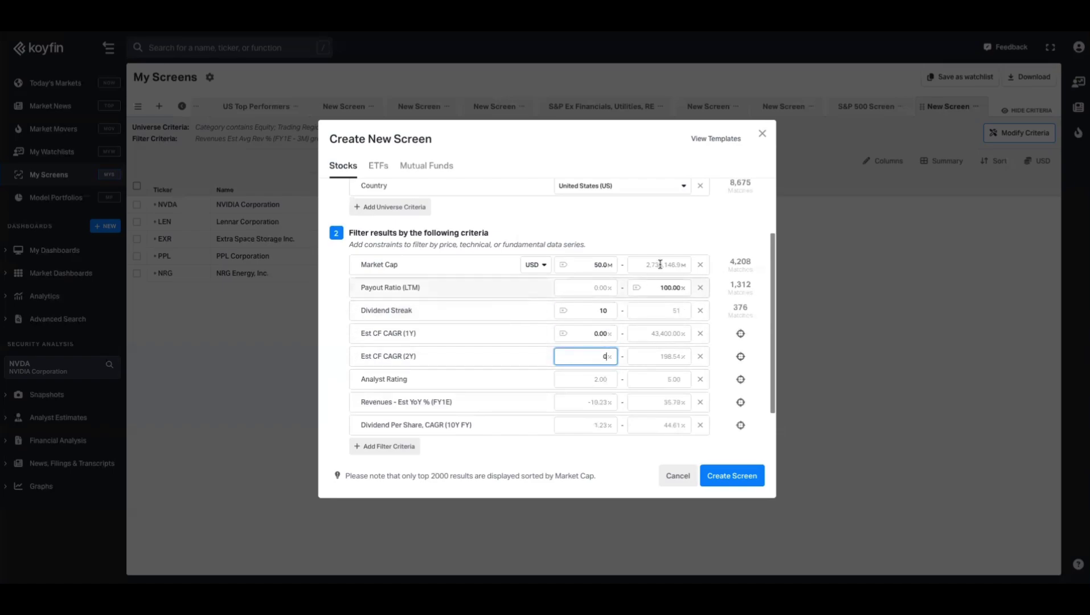
pyautogui.click(676, 236)
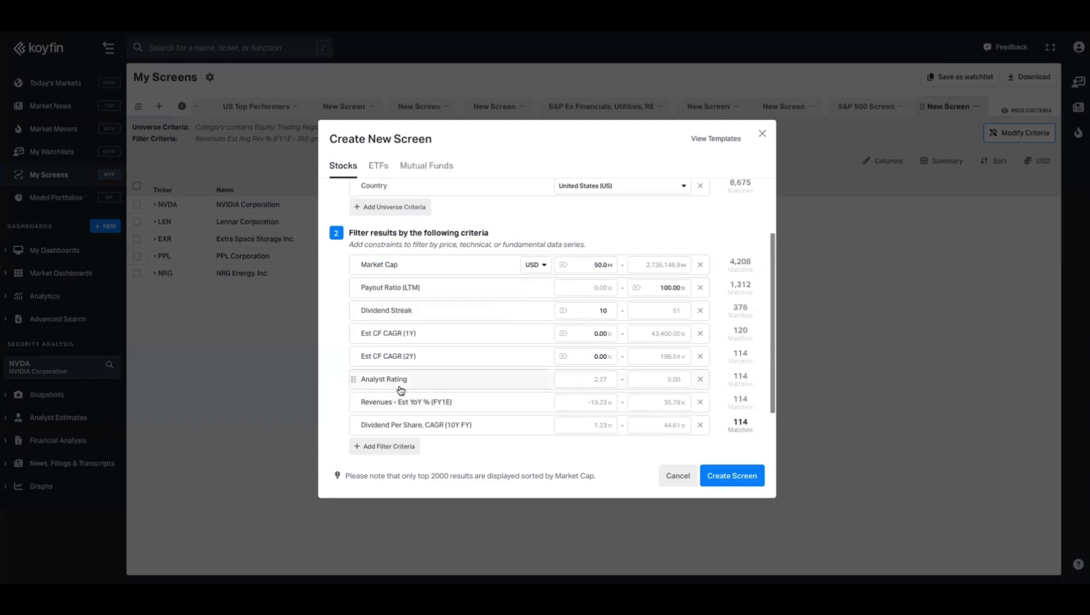
# Set the minimum Analyst Rating to 4 and the minimum Revenues - Est YoY % (FY1E) to 5%
pyautogui.click(580, 375)
pyautogui.write('4')
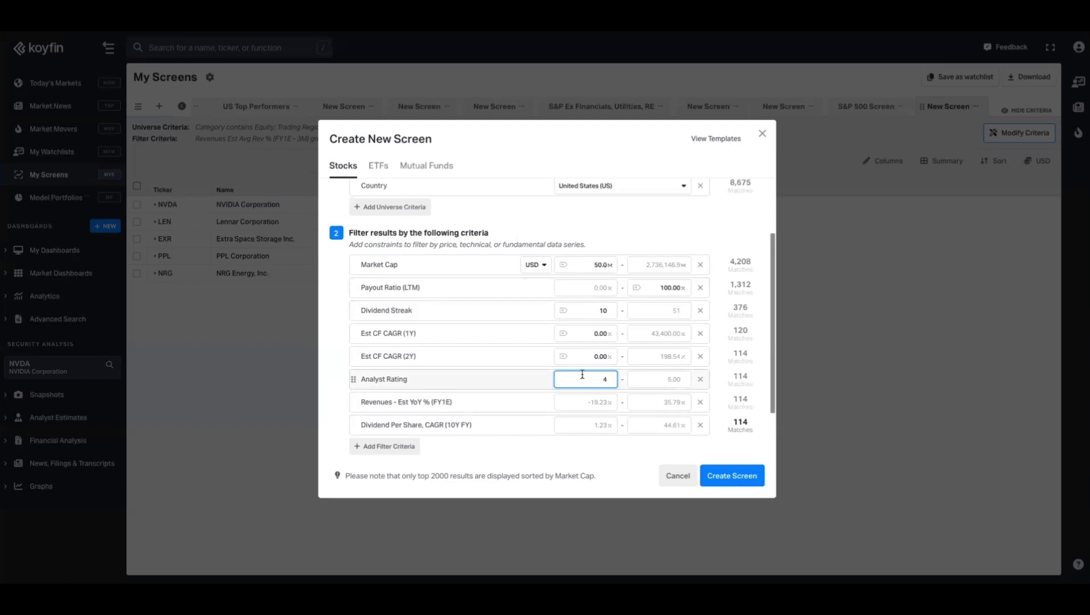
pyautogui.press('Return')
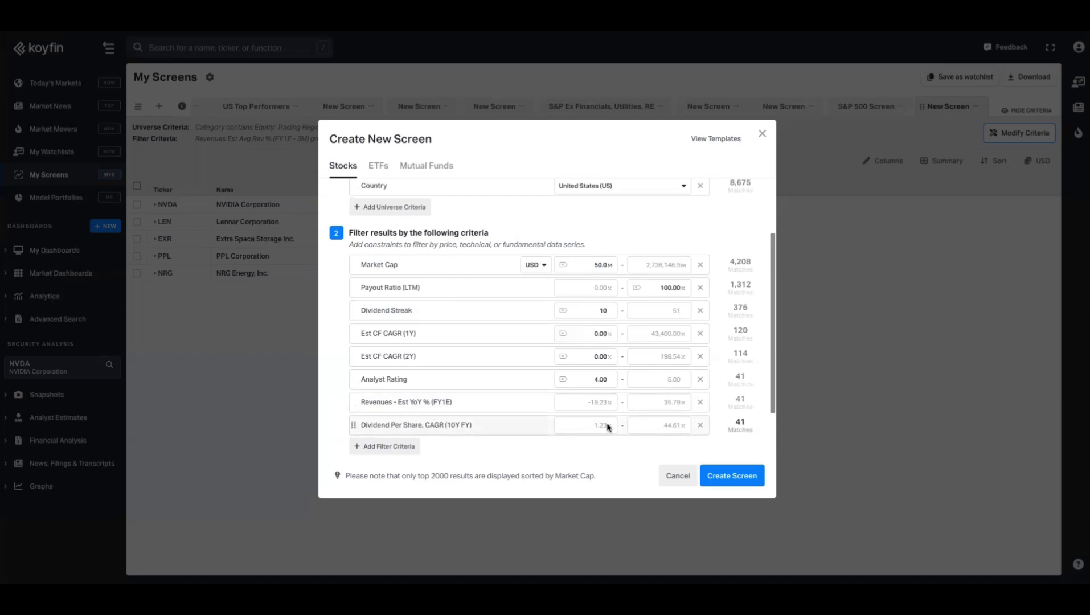
pyautogui.click(570, 401)
pyautogui.write('5')
pyautogui.press('Return')
# Set the minimum of the Dividend Per Share, CAGR (10Y FY) filter to 7.5% and create the screen
pyautogui.click(593, 427)
pyautogui.write('7.5')
pyautogui.click(588, 456)
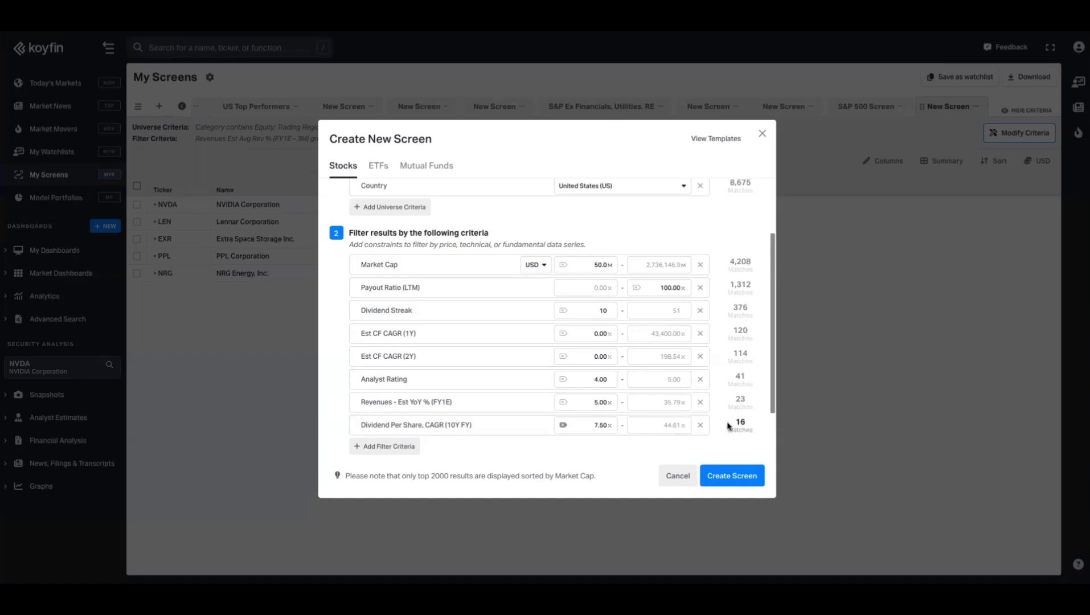
pyautogui.click(729, 479)
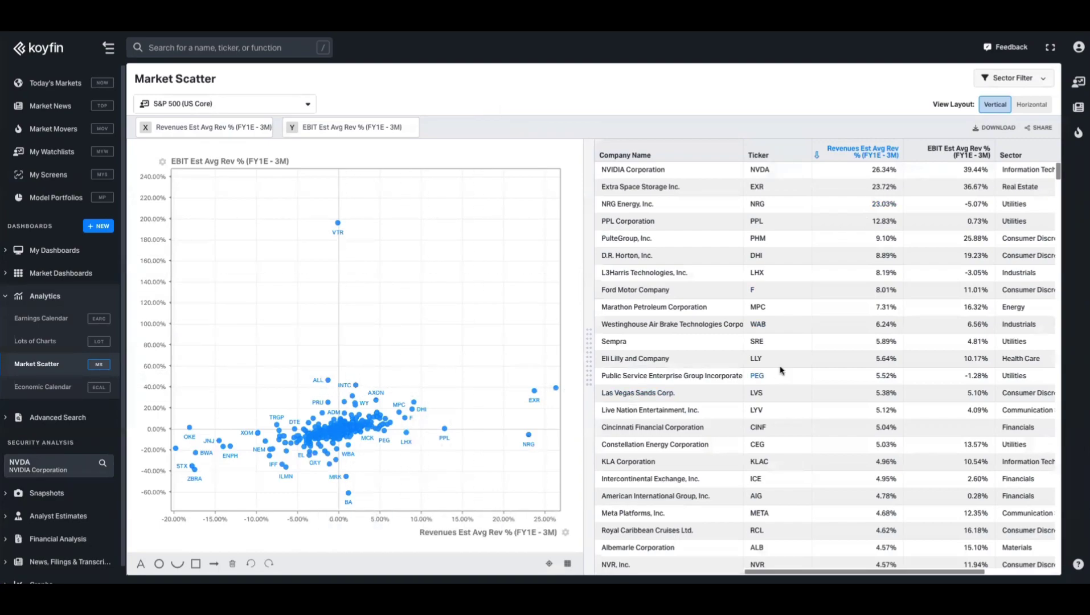
# Examine the S&P 500 revisions table in Market Scatter and the data fields available for its X axis
pyautogui.scroll(-5, 778, 372)
pyautogui.scroll(5, 779, 370)
pyautogui.click(228, 127)
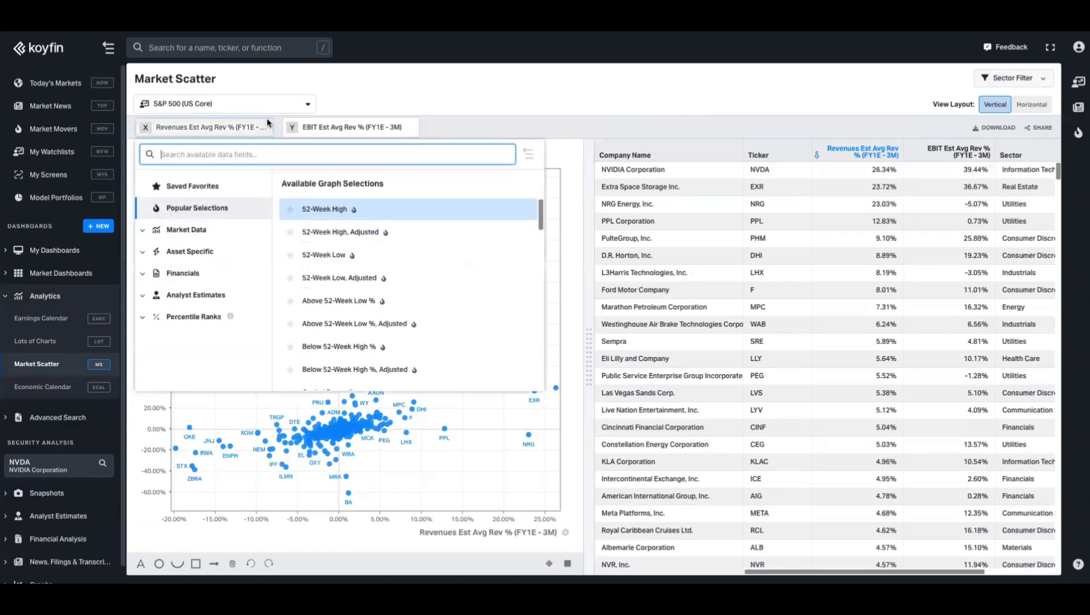
pyautogui.click(596, 124)
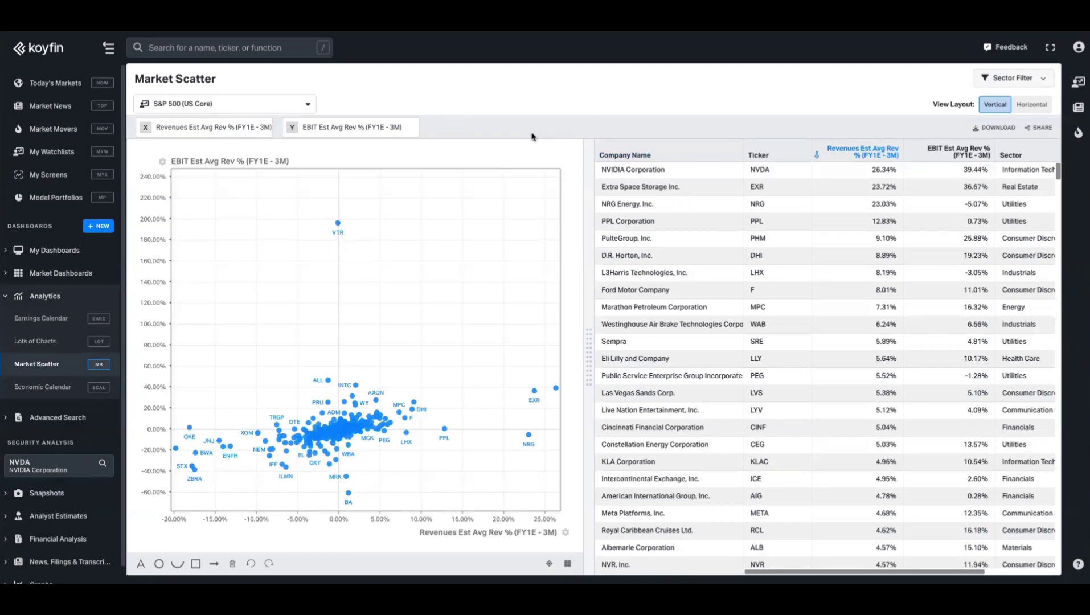